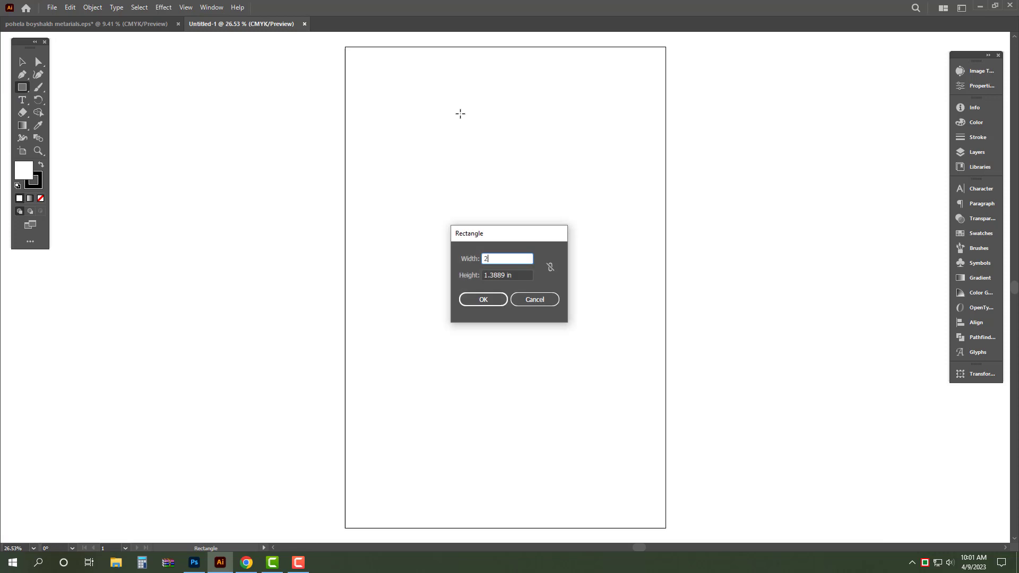
Step: Create a rectangle 24 in wide and 36 in high
key("Tab")
type("36")
key("Return")
key("i")
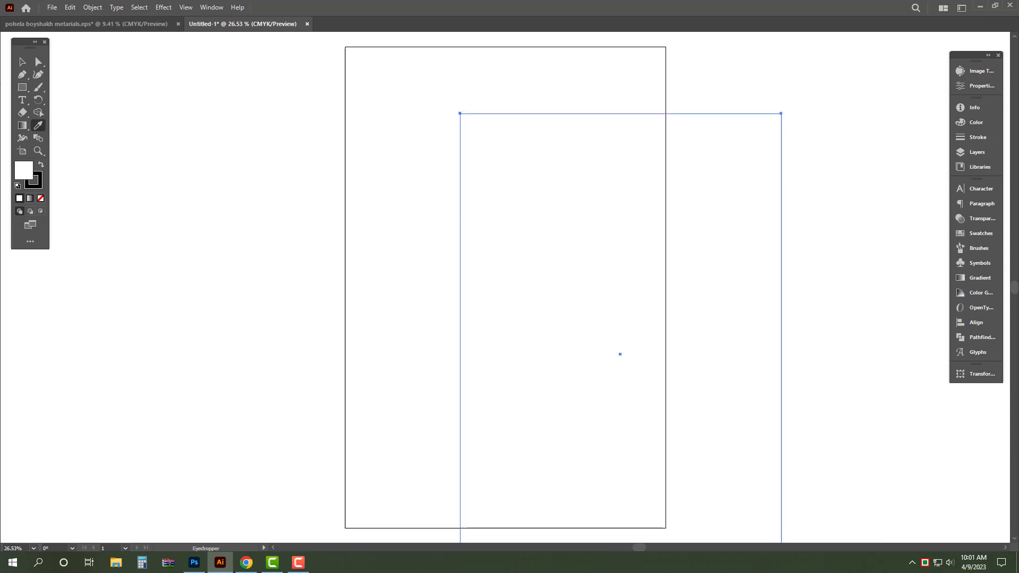
Step: Align the rectangle to the artboard's top edge and centre it horizontally on the artboard
key("v")
left_click(968, 323)
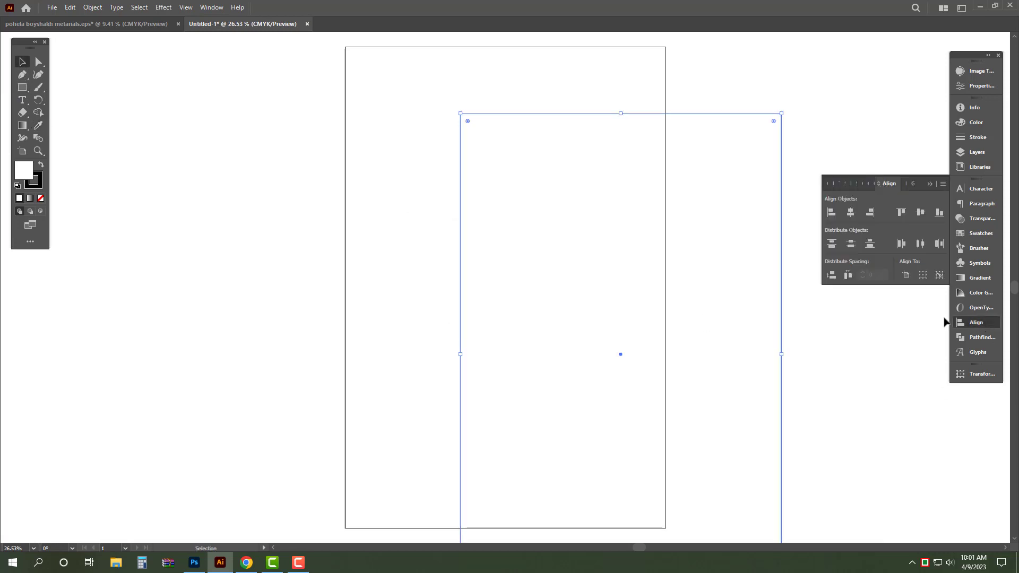
left_click(902, 212)
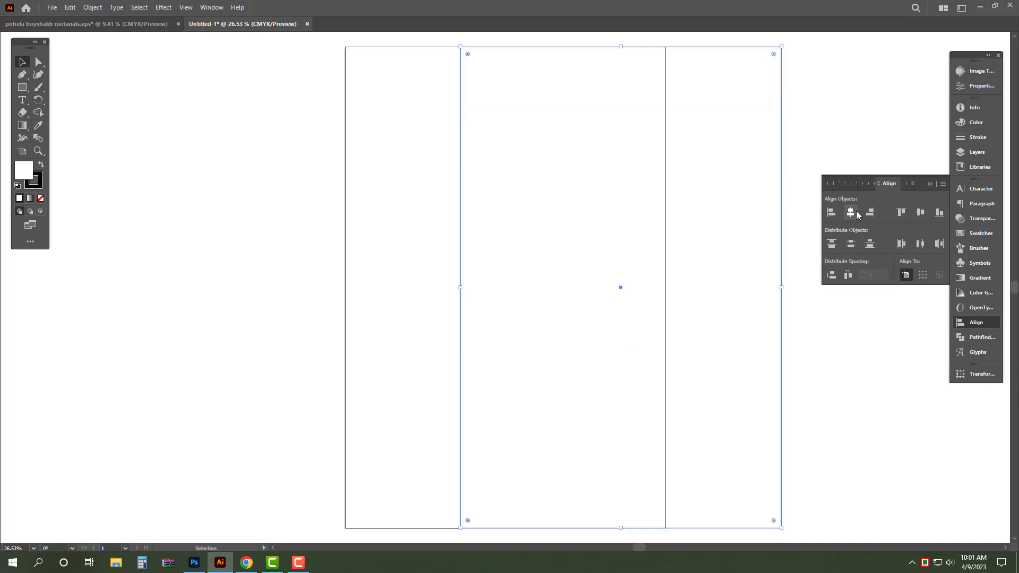
left_click(856, 212)
left_click(703, 142)
left_click(547, 222)
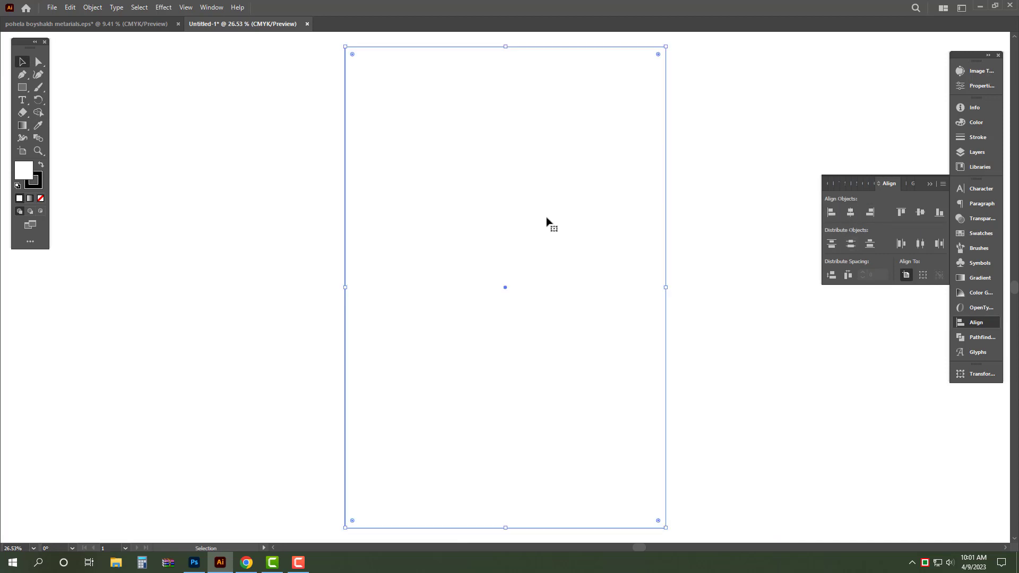
Step: Show the rulers and place a vertical guide at 12 in through the artboard's centre
key("ctrl+r")
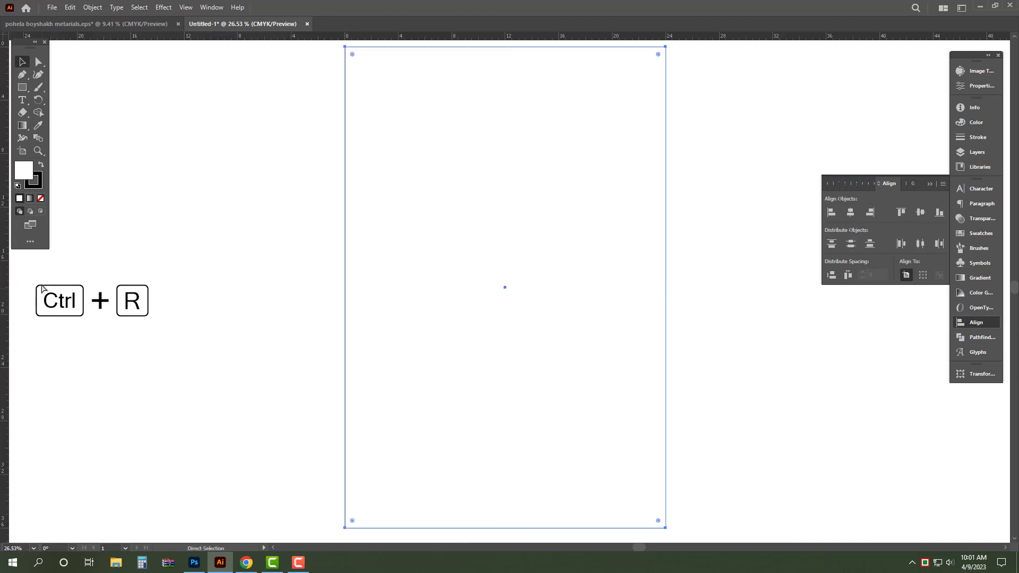
left_click_drag(9, 275, 506, 209)
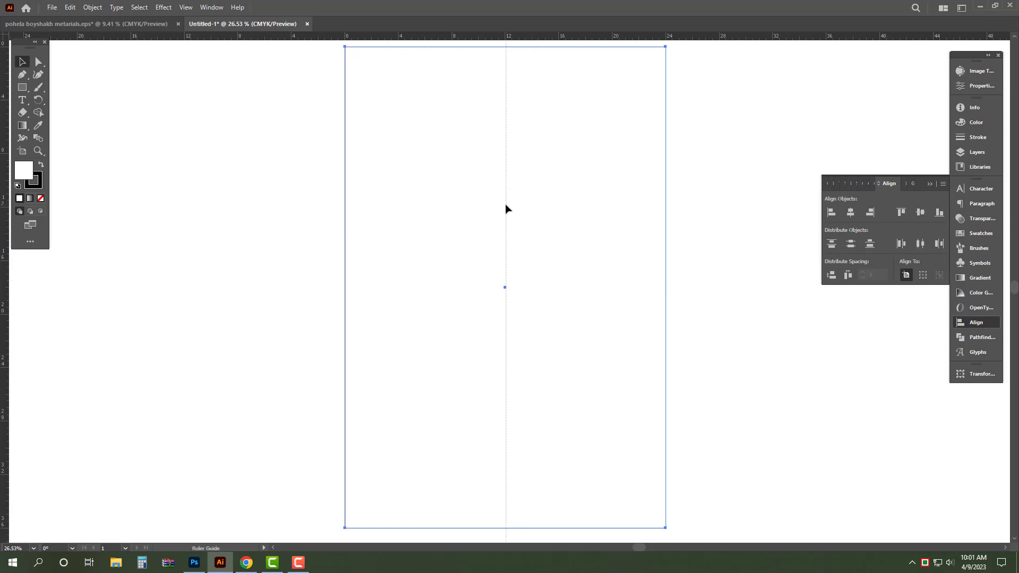
left_click(714, 98)
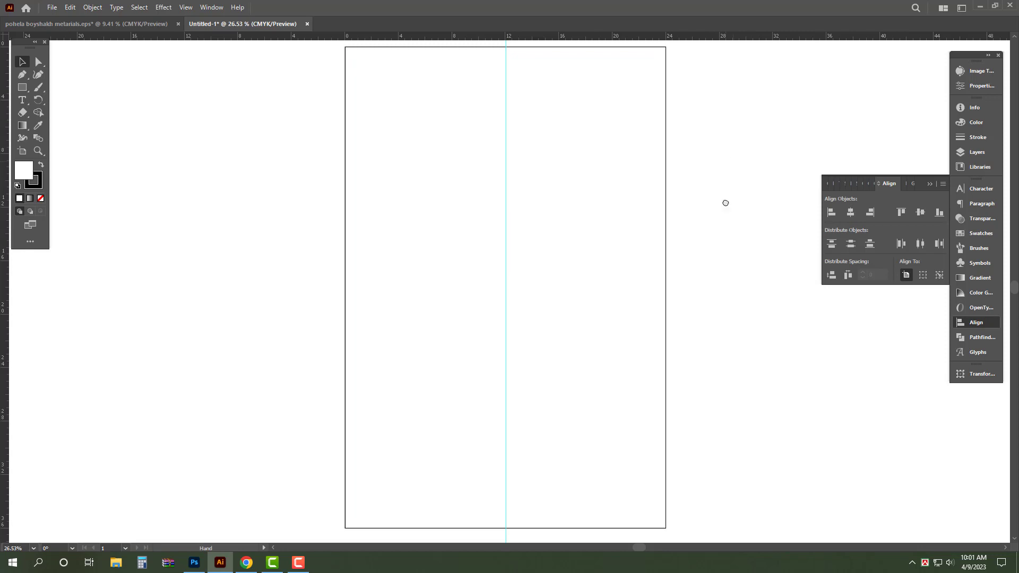
Step: Add a line of placeholder text near the top of the artboard, enlarge it and centre-justify it
left_click_drag(726, 202, 717, 316)
left_click_drag(535, 189, 619, 262)
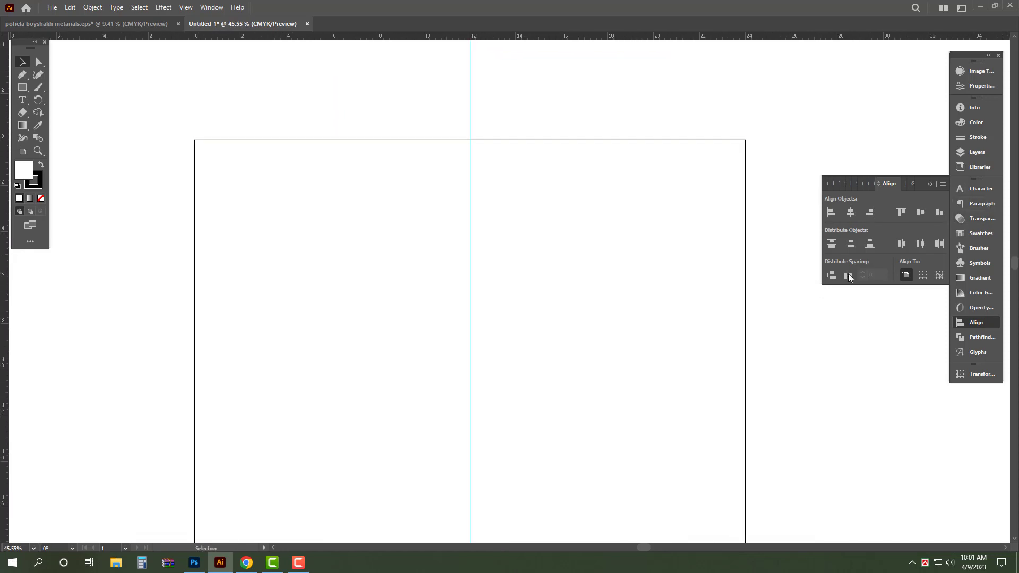
left_click(728, 262)
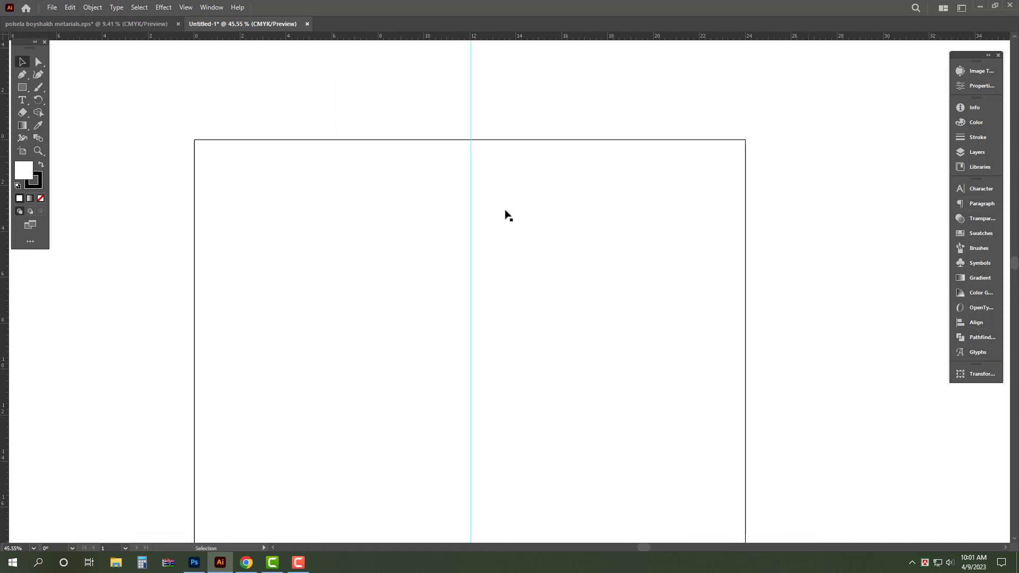
key("t")
left_click(485, 173)
key("Escape")
left_click_drag(513, 175, 586, 209)
left_click_drag(558, 192, 519, 211)
key("ctrl+shift+c")
Step: Offset the rectangle's path by -0.5 in to create an inner margin frame
left_click(621, 174)
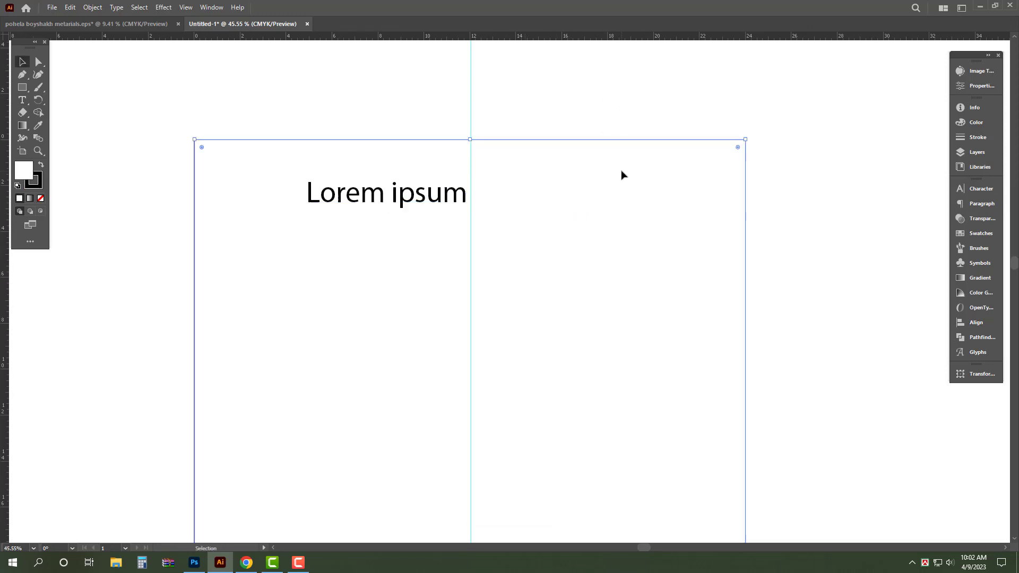
key("alt+o")
key("p")
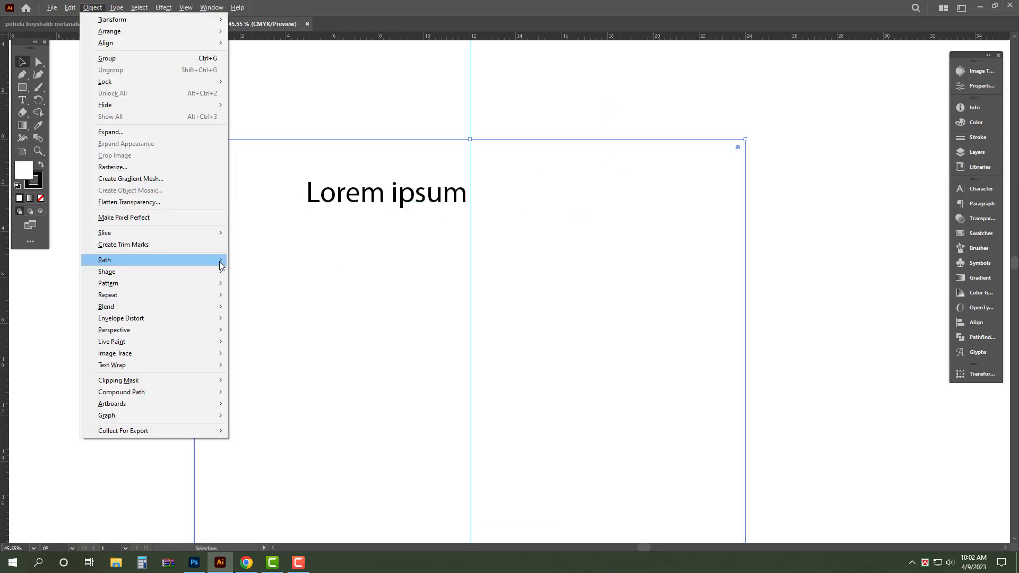
mouse_move(221, 266)
left_click(260, 293)
type("-.")
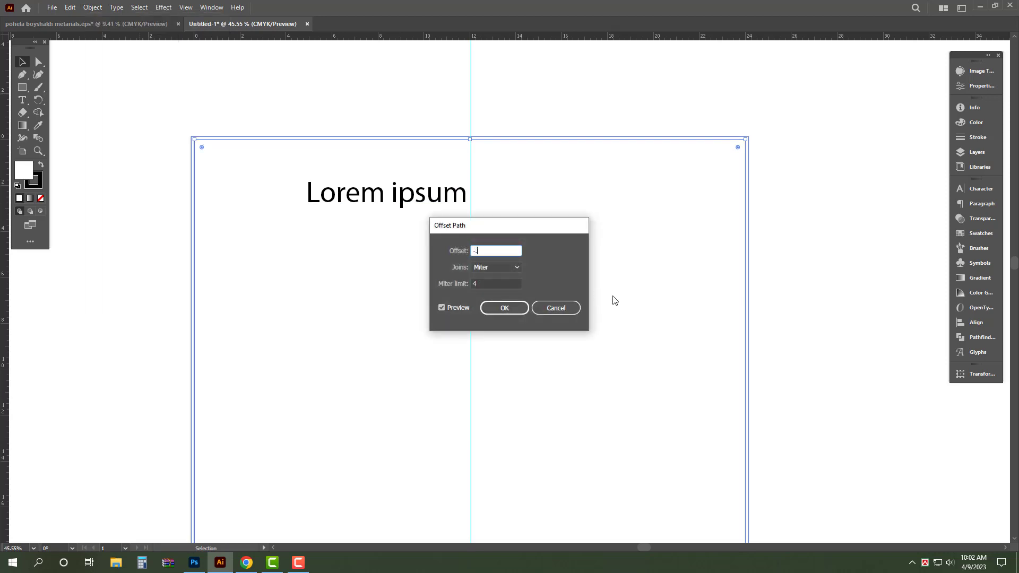
type("5")
key("Return")
Step: Centre the placeholder text on the vertical guide just below the inner frame's top edge and set its font to SutonnyMJ Bold
left_click_drag(397, 204, 499, 168)
key("ctrl+t")
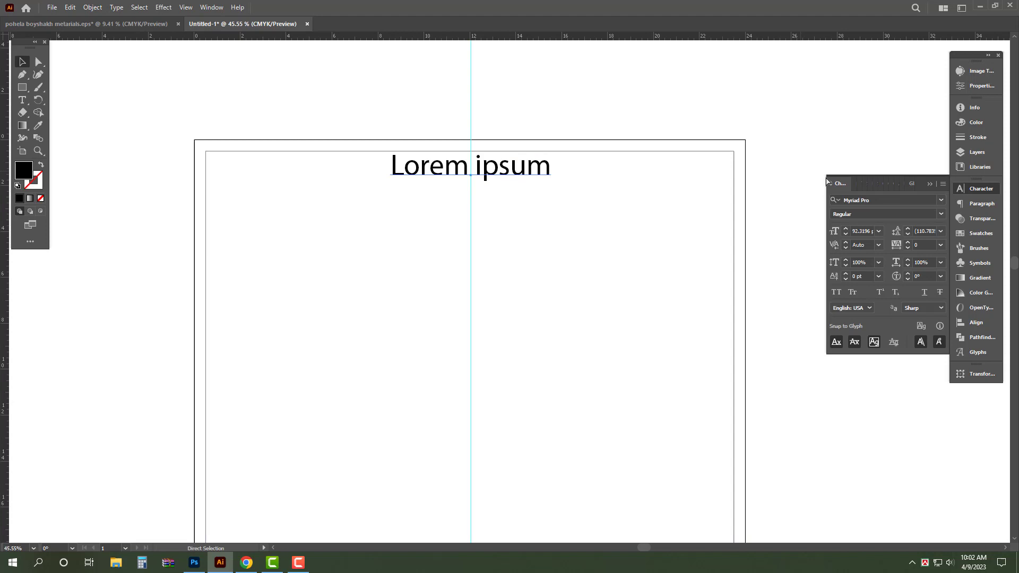
left_click(873, 201)
type("sutonnymj")
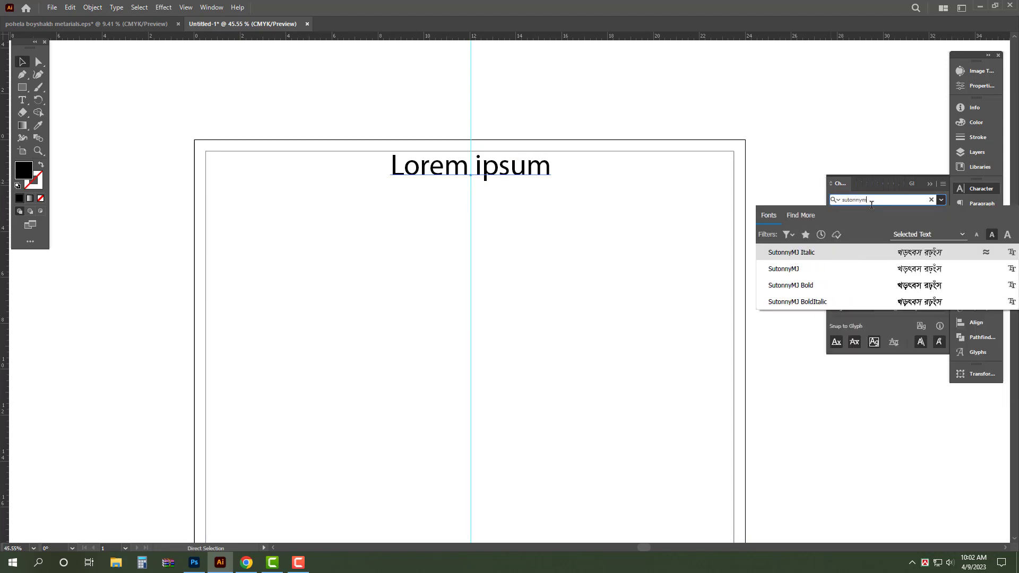
left_click(794, 291)
Step: Replace the placeholder text with "বিস্‌মিল্লাহির রাহ্‌মানির রাহিম" and scale it down to about 55 pt
triple_click(512, 166)
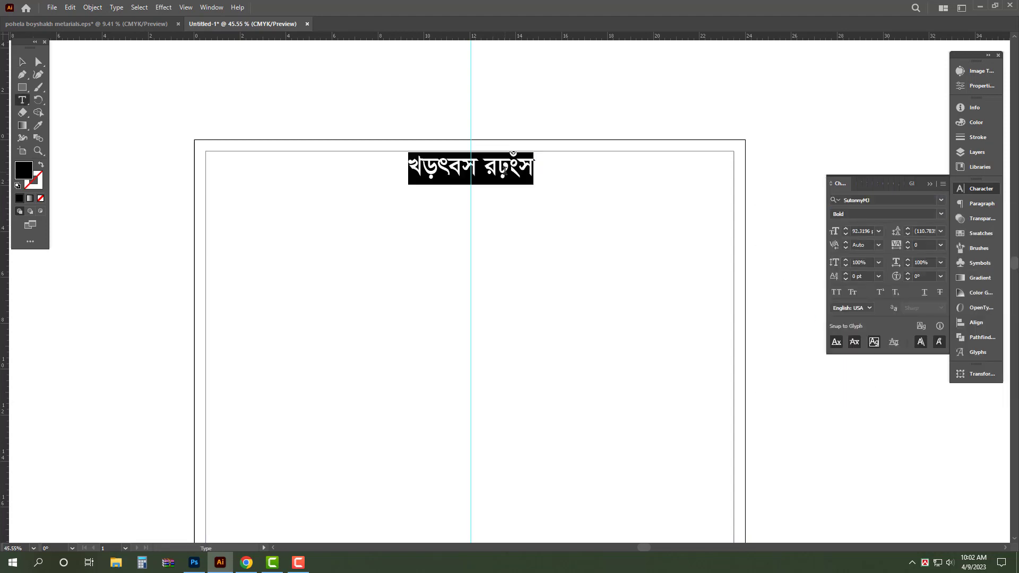
type("wemwgjøvwn")
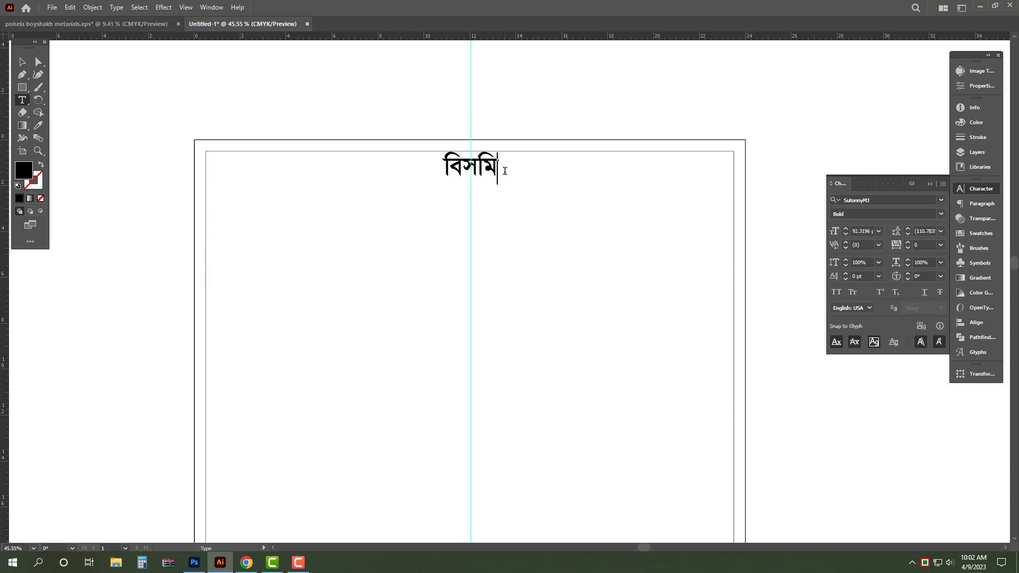
type("i ivngvwbi")
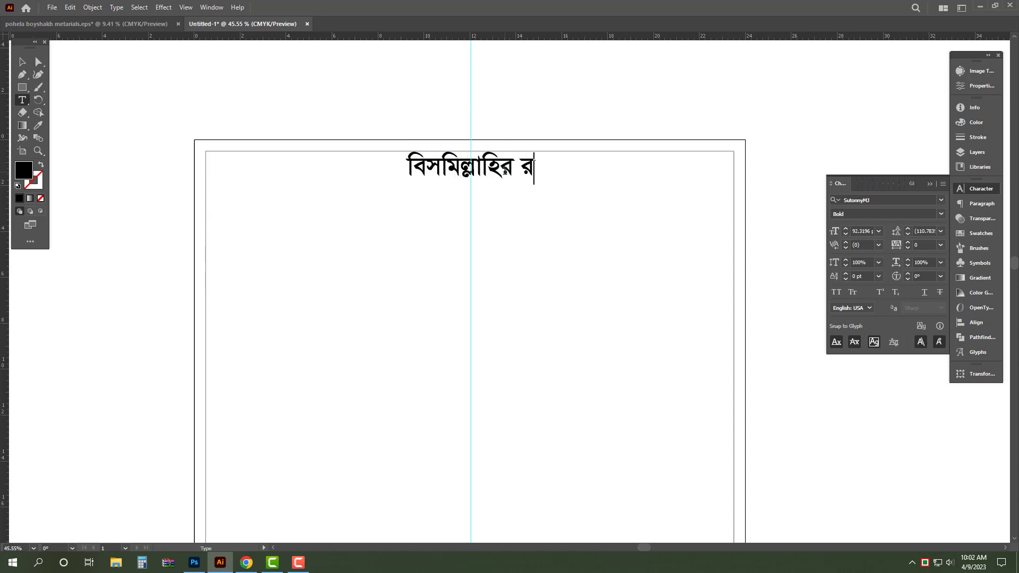
type(" ivwng")
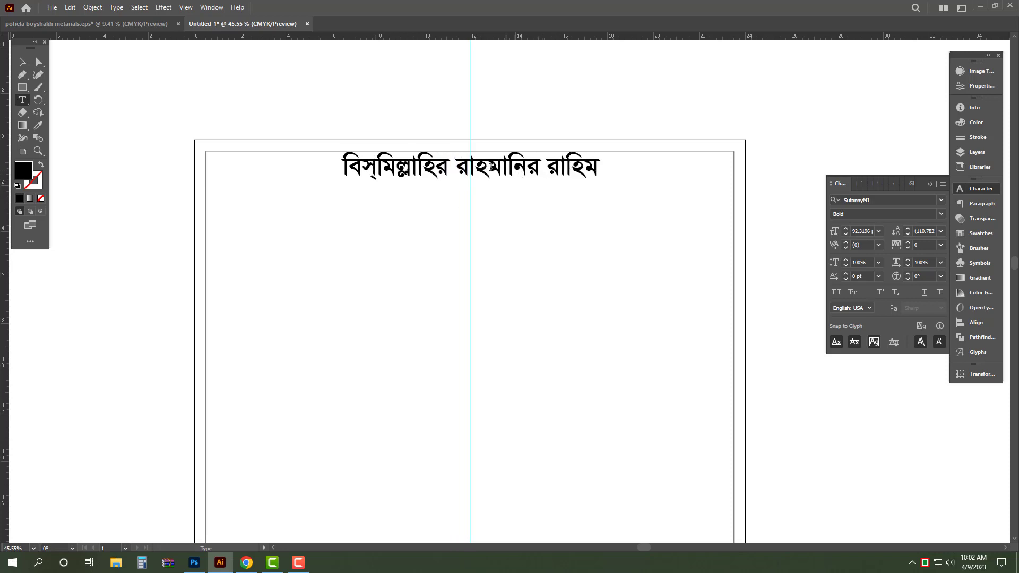
type("&")
key("Escape")
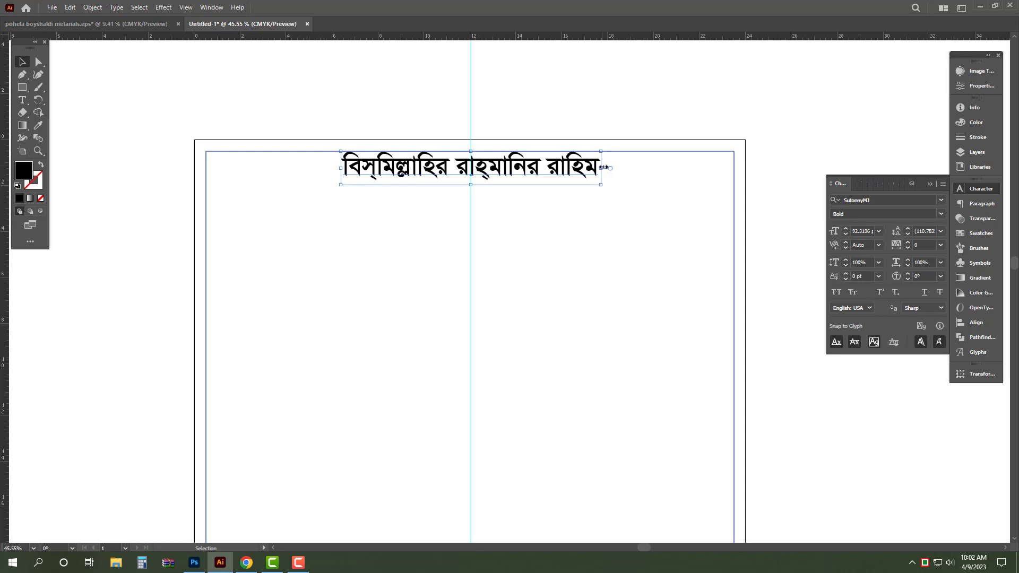
left_click_drag(601, 168, 527, 169)
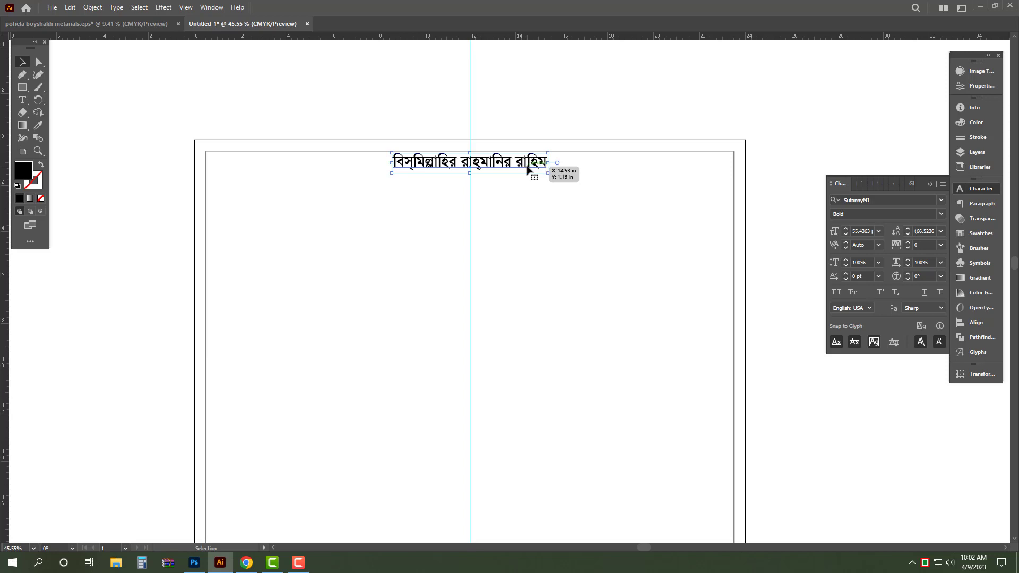
left_click(372, 171)
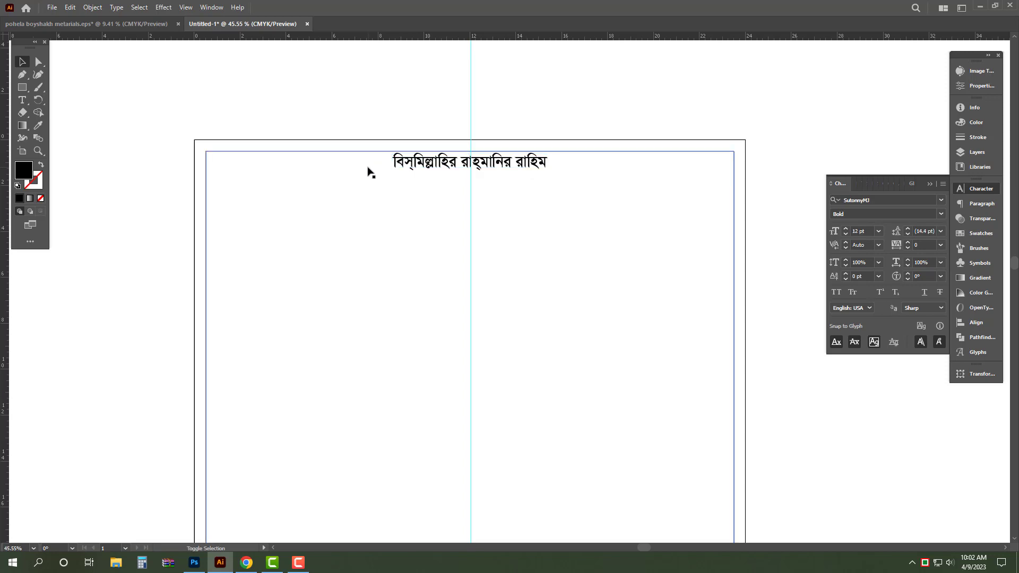
Step: Duplicate the heading to the left margin and change the copy to "বাংলাদেশ" at about 73 pt
left_click_drag(445, 165, 269, 165)
double_click(268, 162)
key("ctrl+a")
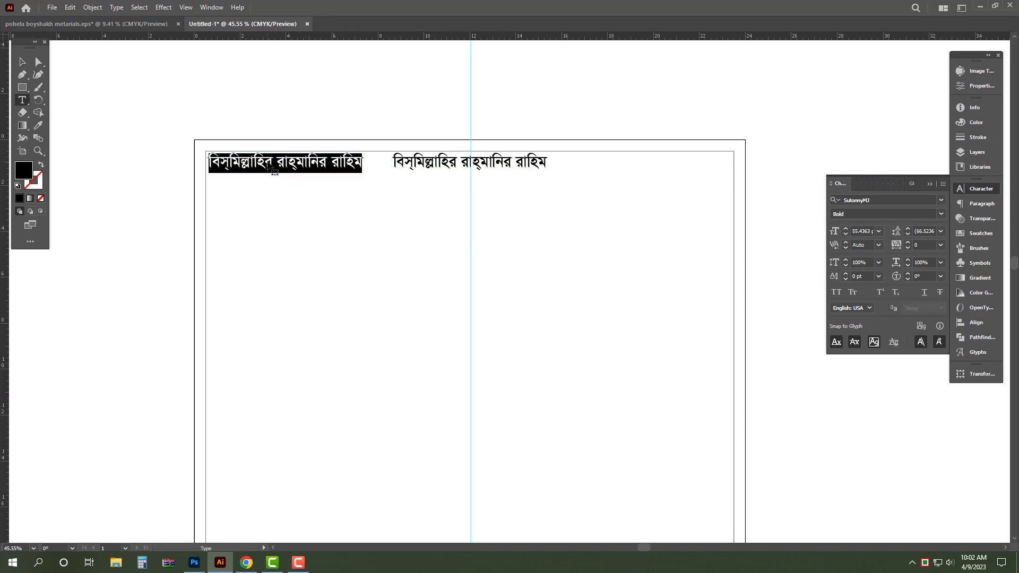
type("বাং")
key("ctrl+a")
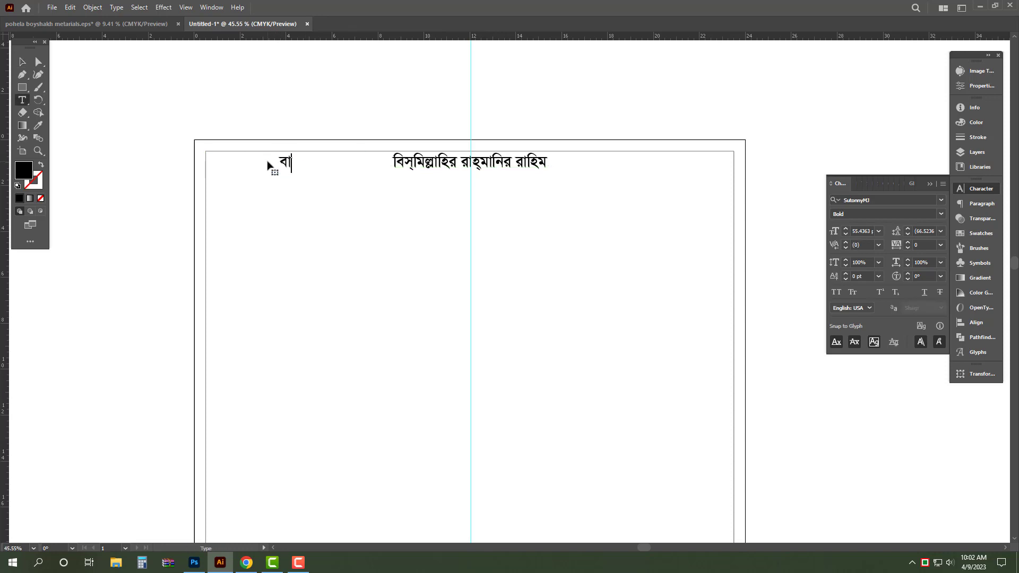
type("শ")
key("Escape")
Step: Duplicate "বাংলাদেশ" to the right side, change the copy to "জিন্দাবাদ" and move it against the right margin
left_click_drag(305, 166, 662, 166)
double_click(662, 166)
type("ি")
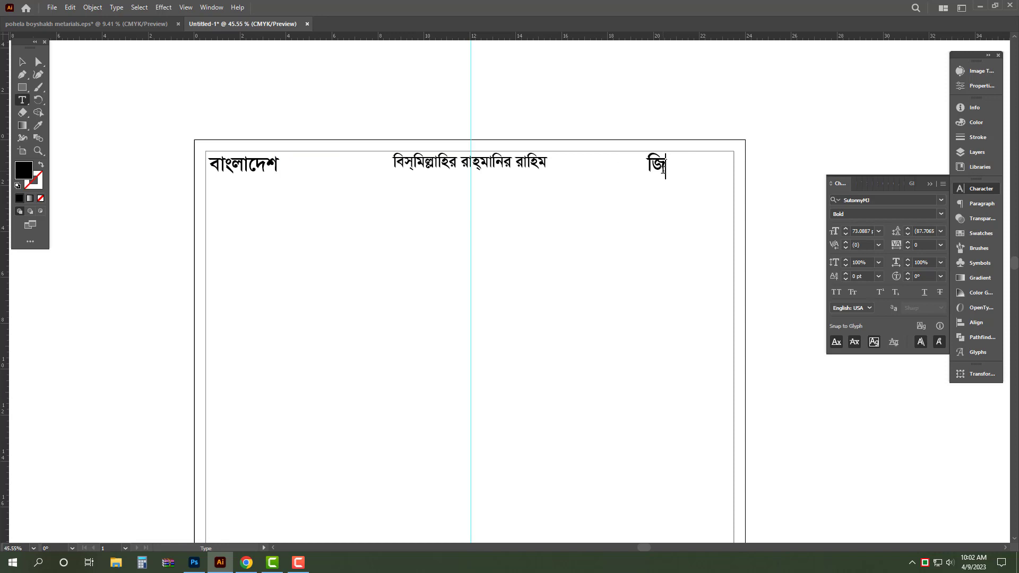
type("জন্দাবাদ")
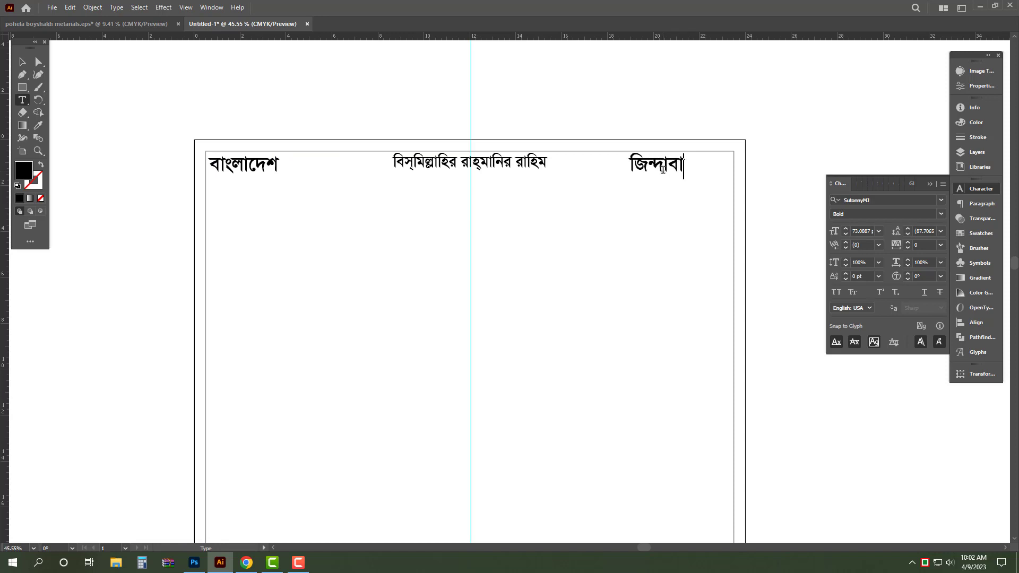
key("Escape")
left_click_drag(671, 171, 710, 173)
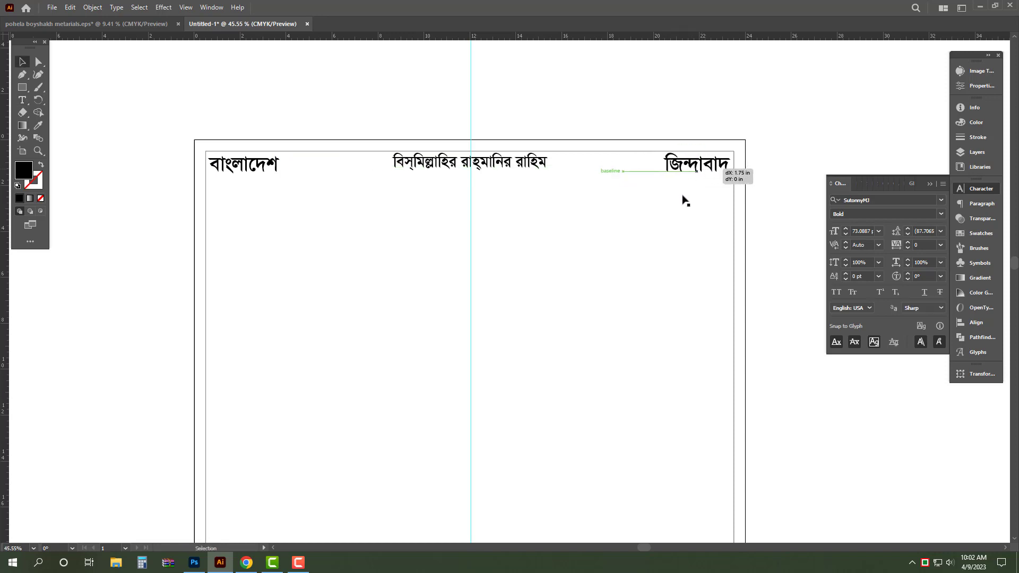
Step: Remove the fill from the outer rectangle and the inner margin frame
left_click(616, 177, "alt")
left_click_drag(516, 187, 490, 188)
left_click_drag(584, 285, 462, 200)
left_click(563, 208)
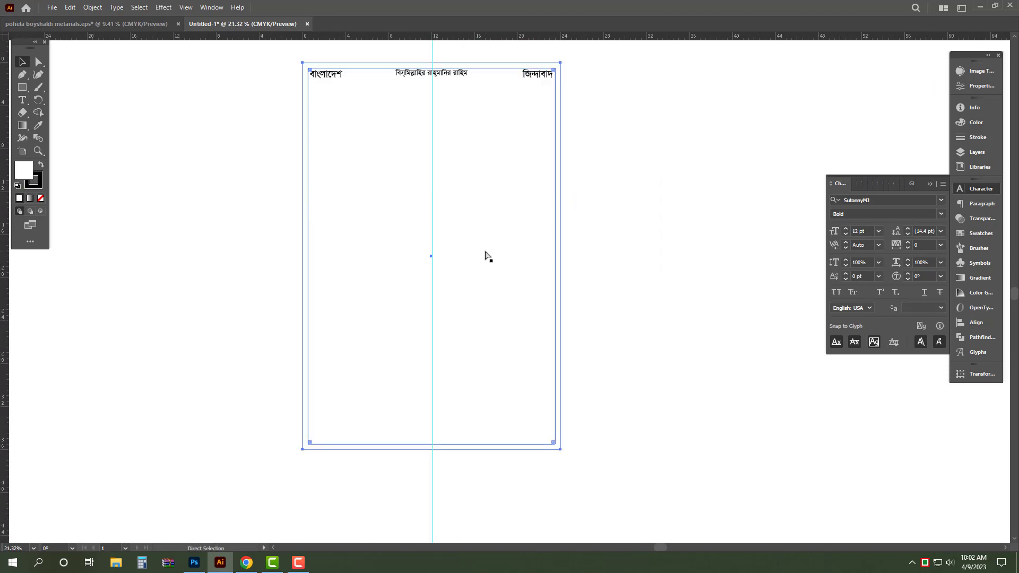
key("v")
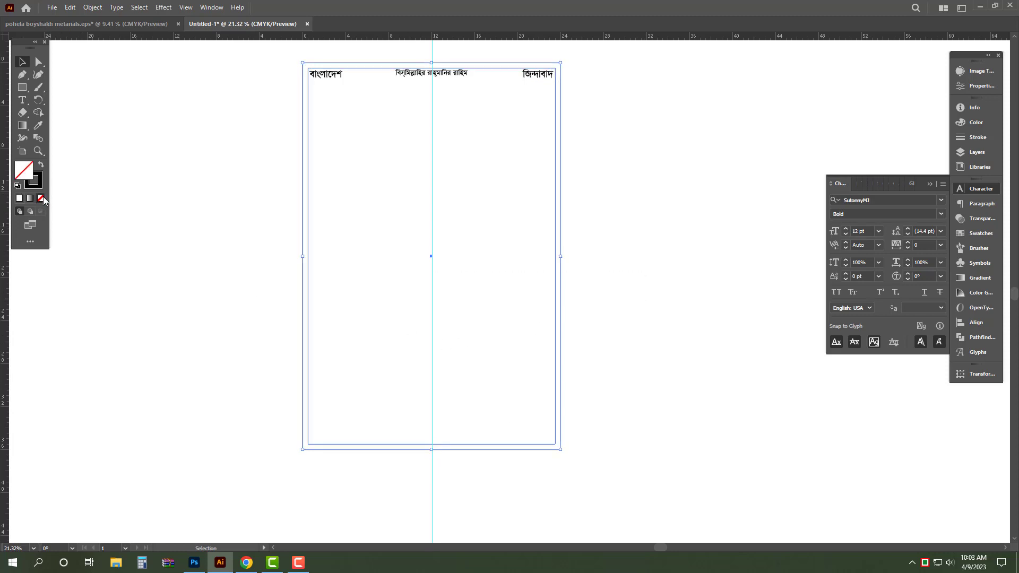
Step: Copy the outer rectangle in place and shorten it from the bottom into a header band around the three texts
key("ctrl+c")
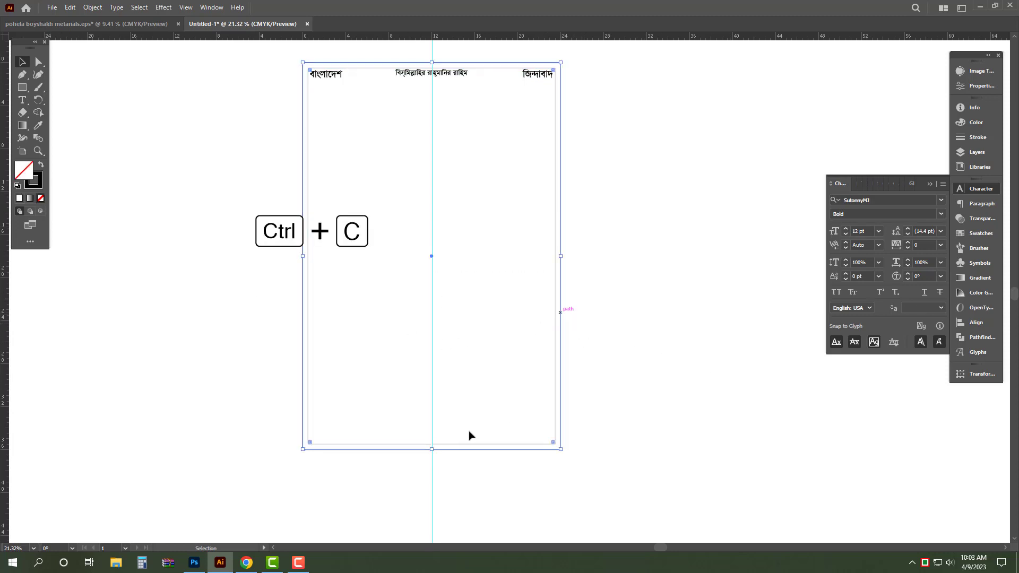
left_click_drag(435, 451, 525, 154)
left_click_drag(432, 83, 476, 187)
scroll(477, 186, "up", 2)
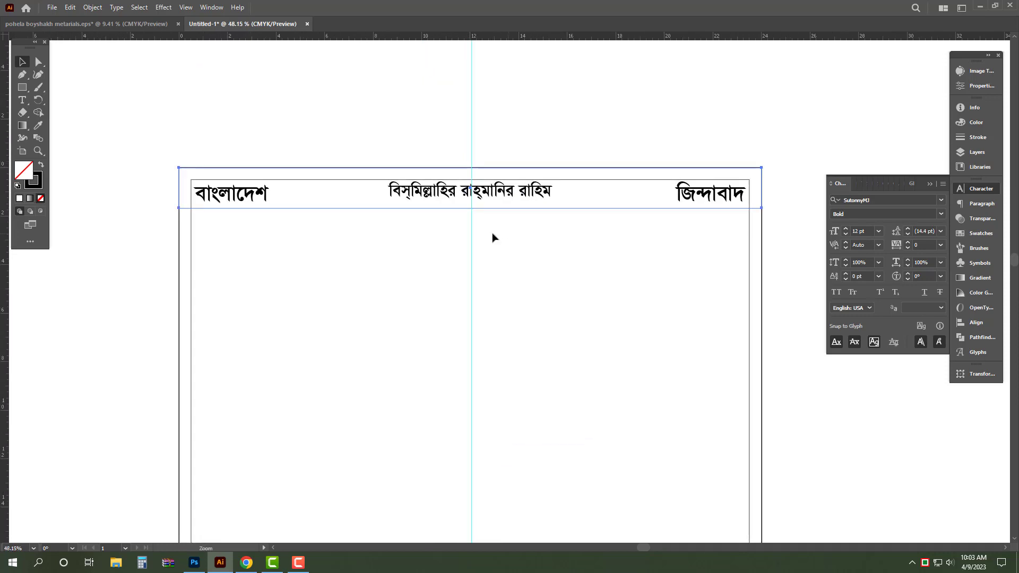
Step: Swap the header band's fill and stroke and set its fill to green, CMYK 100, 30, 100, 0
left_click(41, 165)
left_click(976, 122)
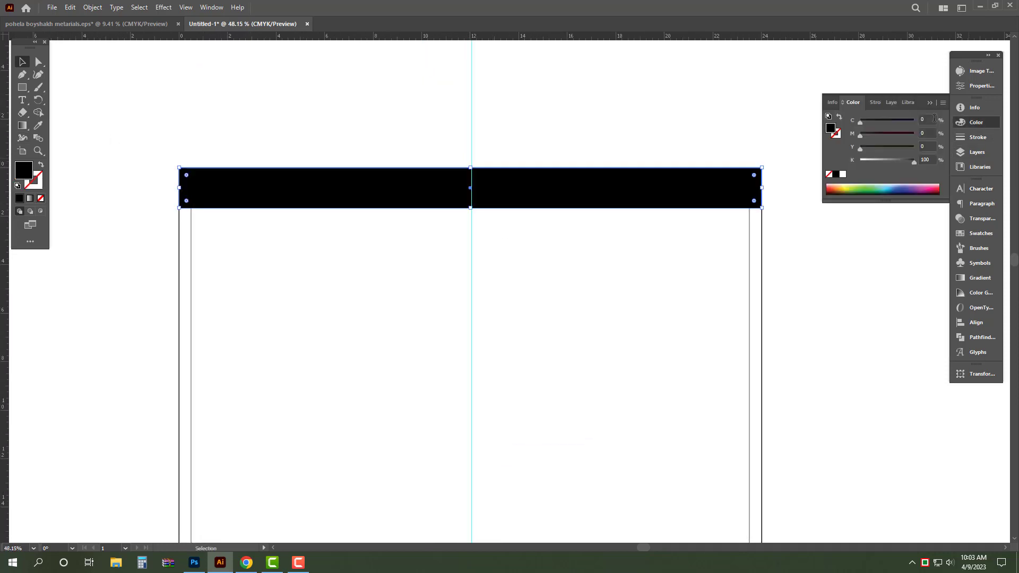
key("Tab")
type("30")
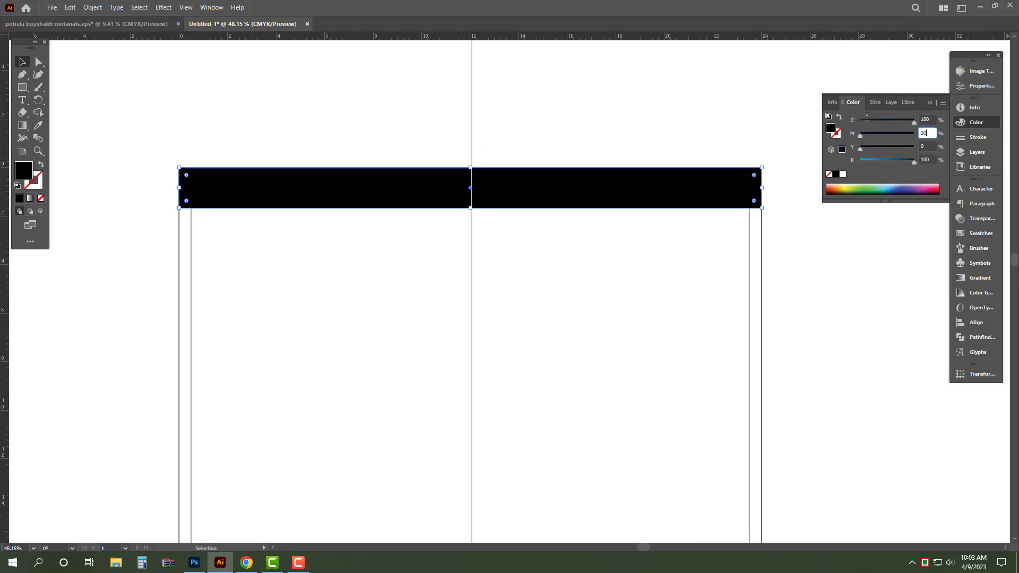
key("Tab")
type("100")
key("Tab")
type("0")
key("Return")
Step: Colour "বাংলাদেশ" and "জিন্দাবাদ" white and the centre heading yellow, CMYK 0, 0, 100, 0
left_click(706, 192)
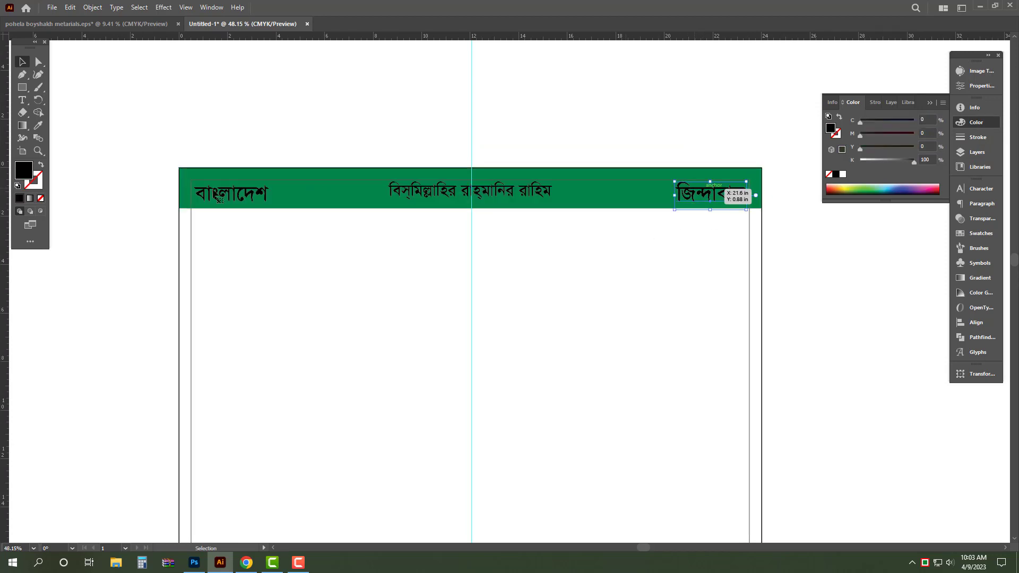
left_click(223, 196, "shift")
left_click(843, 174)
left_click(499, 194)
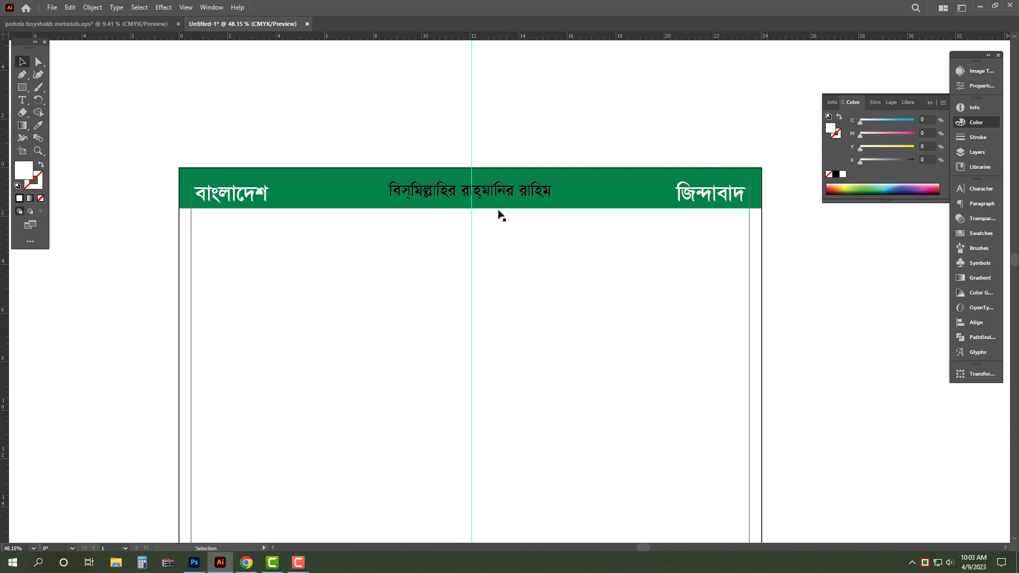
left_click_drag(904, 160, 638, 176)
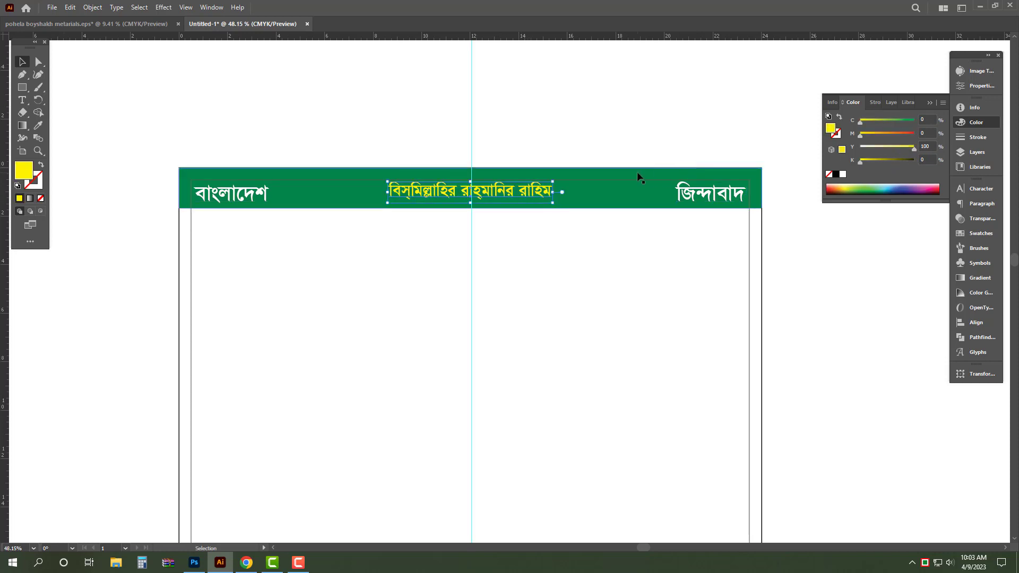
Step: Underline the yellow centre heading in the header band
key("ctrl+t")
left_click(703, 121)
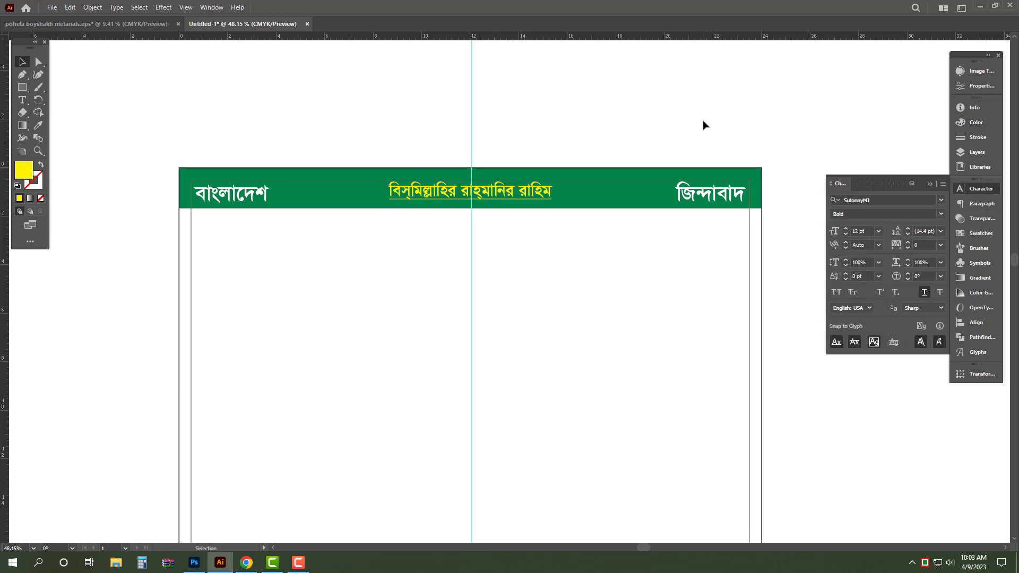
left_click_drag(662, 100, 733, 140)
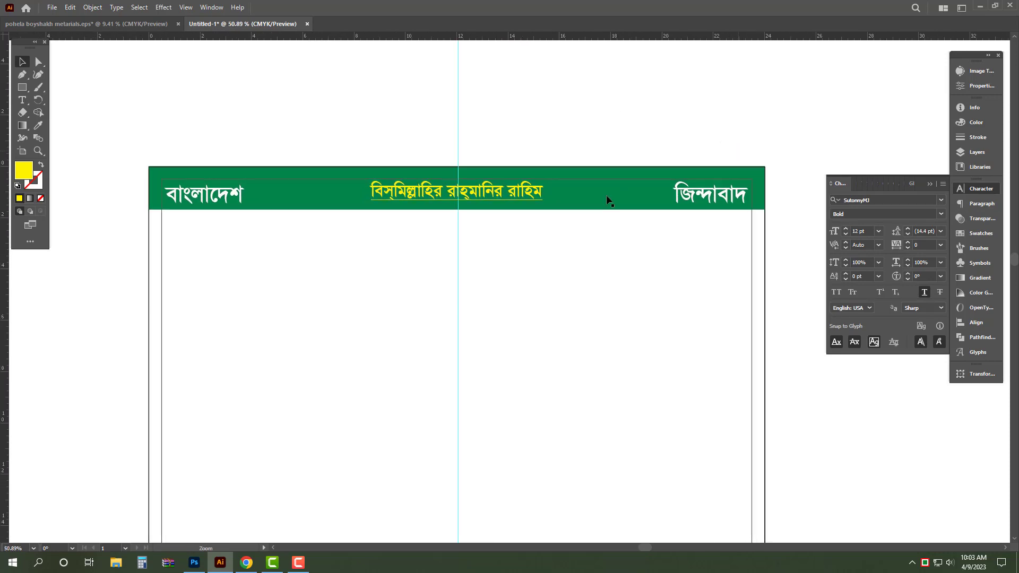
Step: Copy the green header band in place and shrink the copy to a plate about 8 in wide around the centre heading
left_click(609, 202)
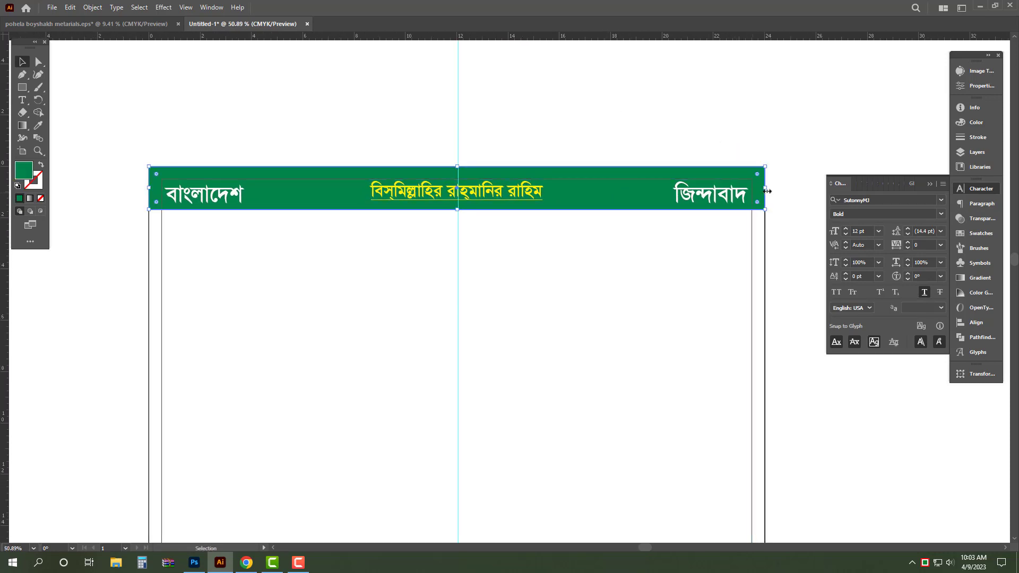
left_click_drag(766, 188, 560, 186)
scroll(462, 170, "up", 3)
left_click_drag(455, 165, 456, 193)
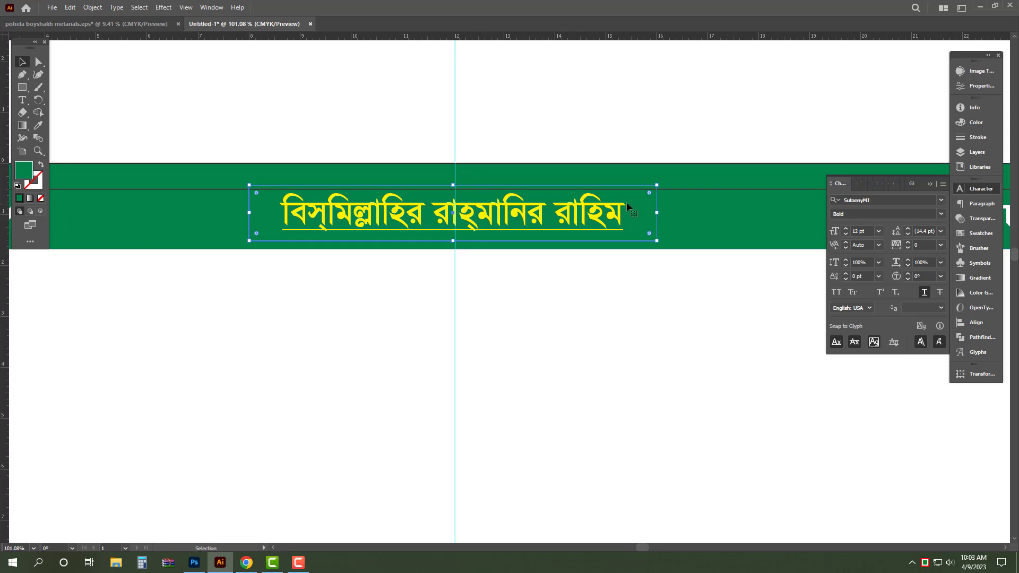
Step: Fully round the plate's lower-left and upper-right corners and fill the plate white
key("ctrl")
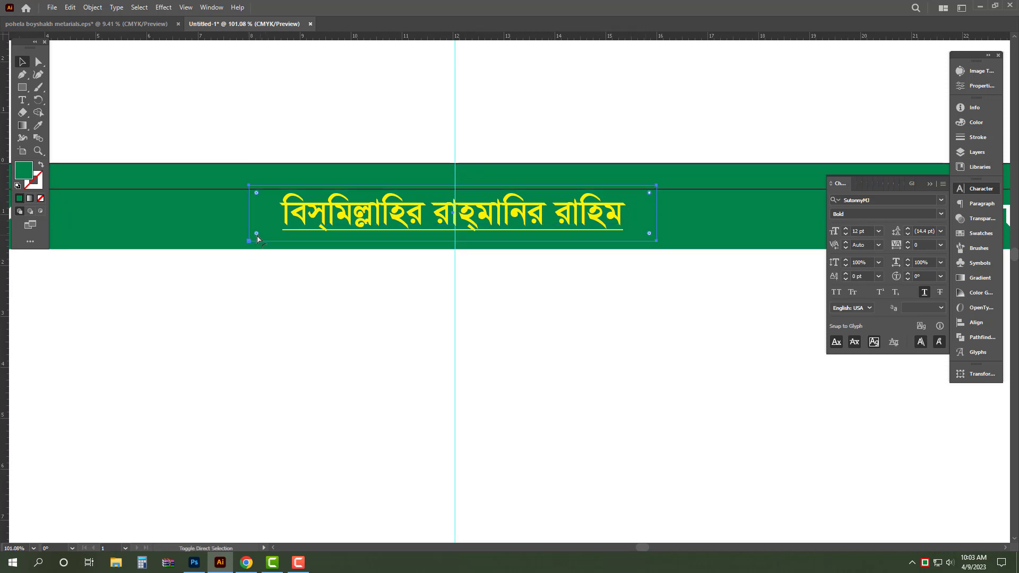
left_click_drag(257, 239, 379, 233)
key("i")
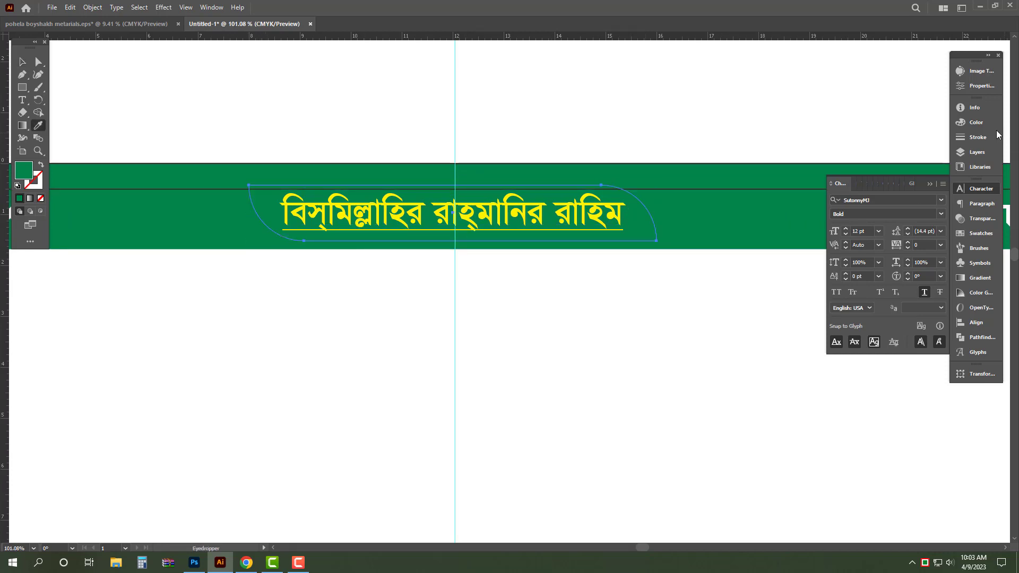
left_click(976, 122)
left_click(490, 217)
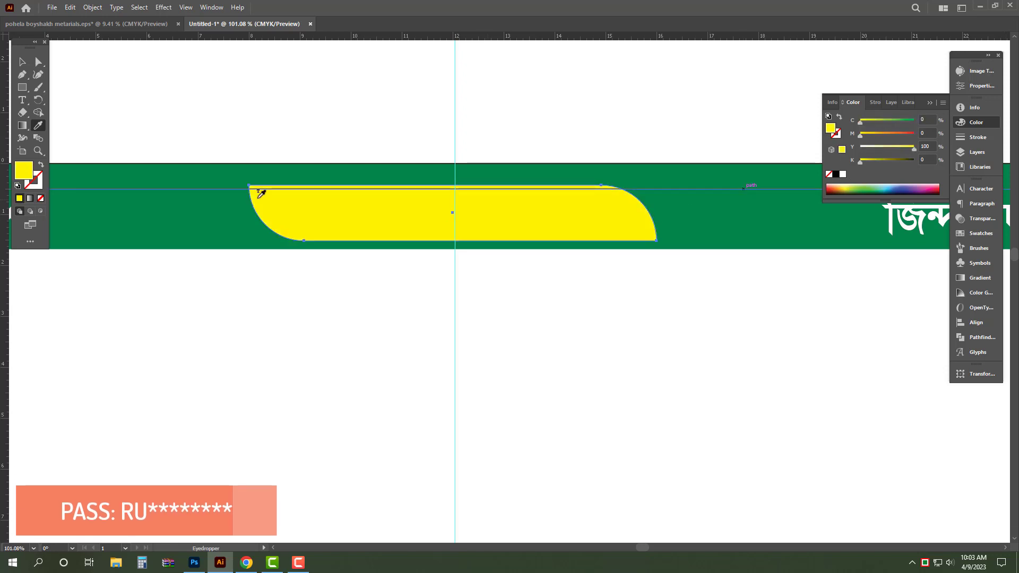
key("ctrl+z")
Step: Colour the centre heading text black
left_click(611, 222)
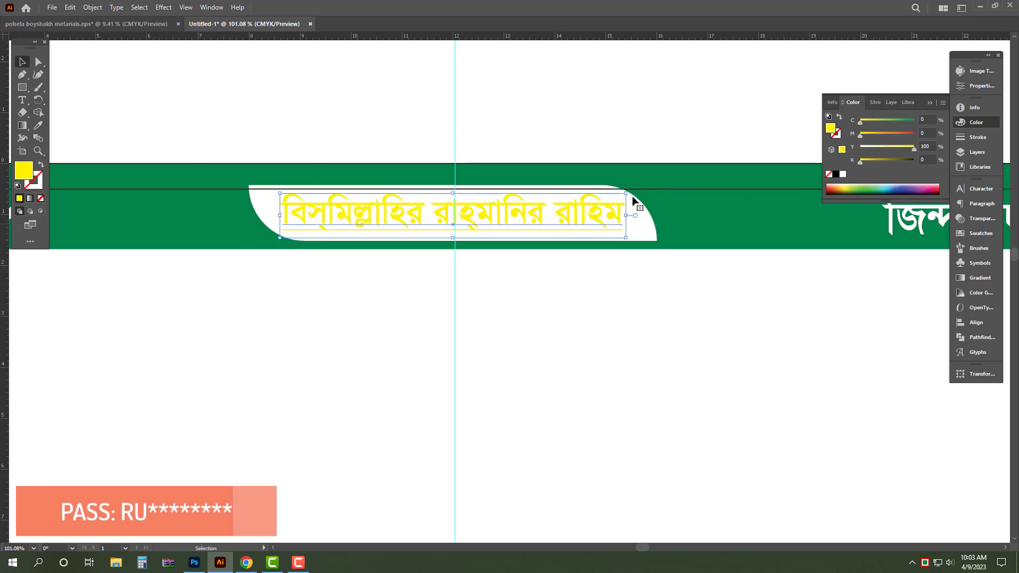
left_click(836, 175)
left_click(593, 125)
key("ctrl+space")
left_click_drag(591, 126, 364, 150)
left_click_drag(622, 130, 831, 186)
Step: Scale the centre heading and its white plate down slightly together, keeping them centred on the guide
left_click(566, 187)
left_click(547, 181, "shift")
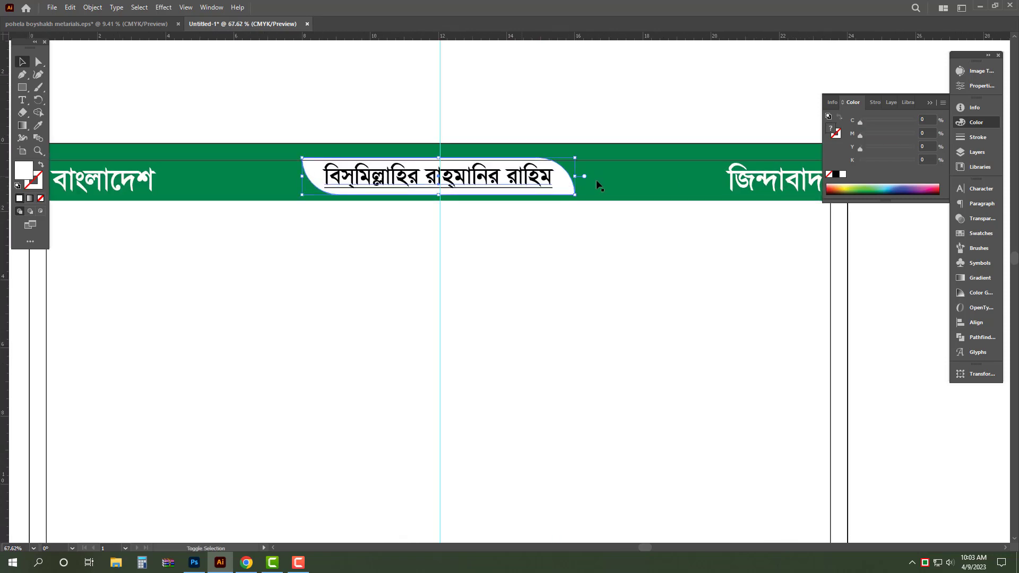
left_click_drag(575, 176, 572, 179)
left_click(560, 97)
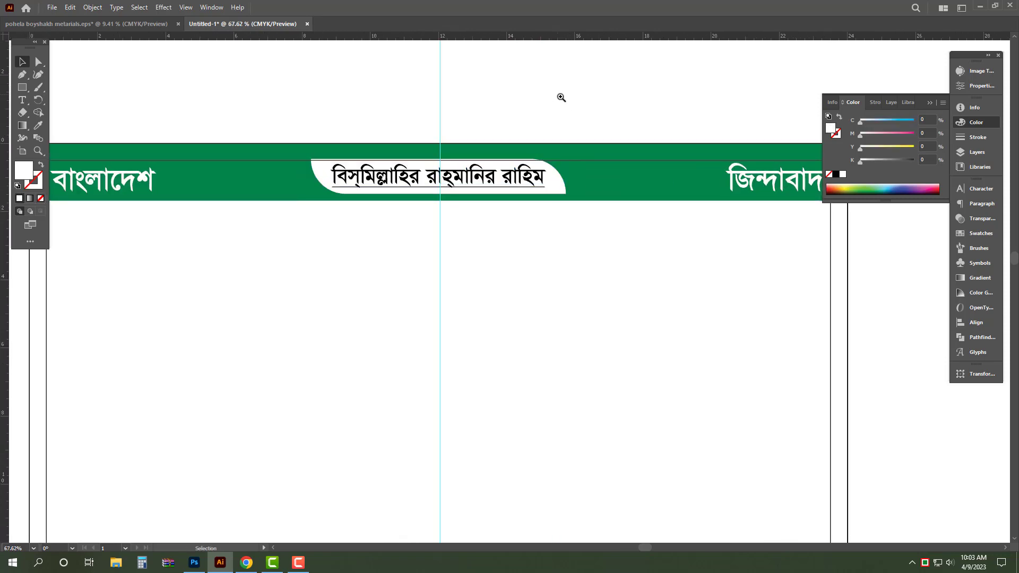
key("ctrl+space")
left_click_drag(559, 98, 327, 126)
key("space")
key("ctrl+space")
left_click_drag(532, 198, 480, 208)
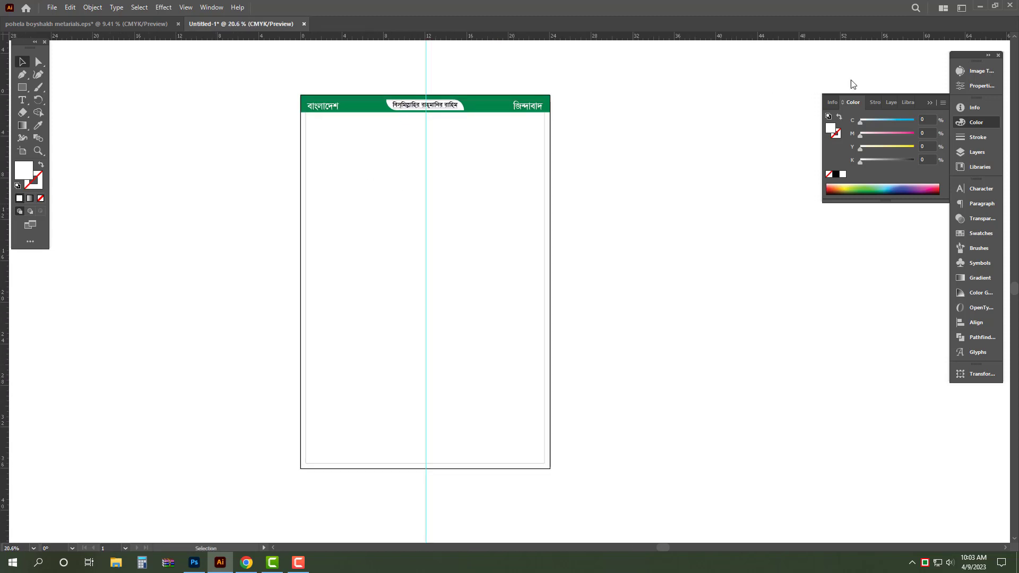
Step: Switch to File Explorer and open the Logo folder inside Political > BNP on drive G
left_click(982, 6)
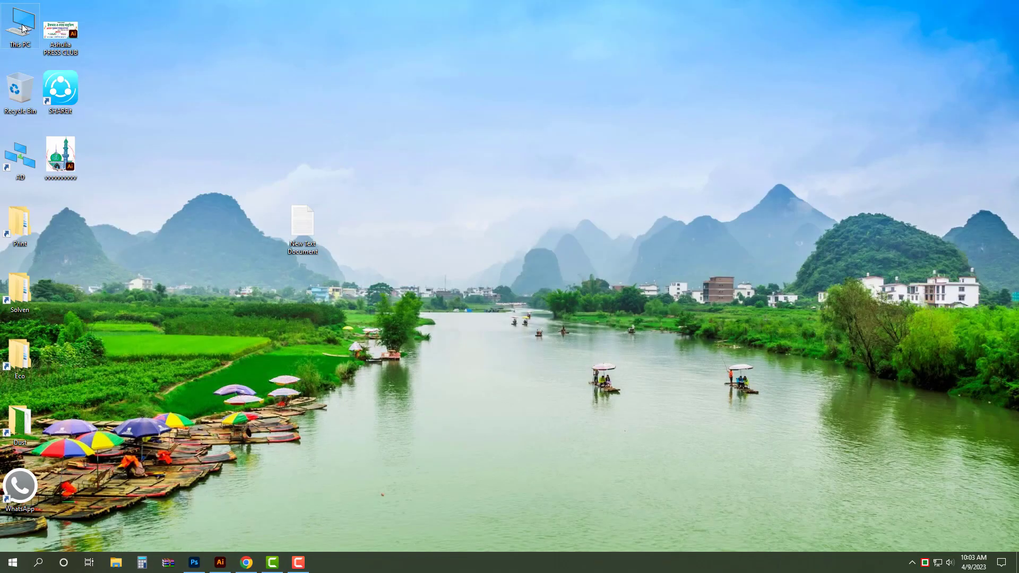
double_click(23, 28)
double_click(463, 170)
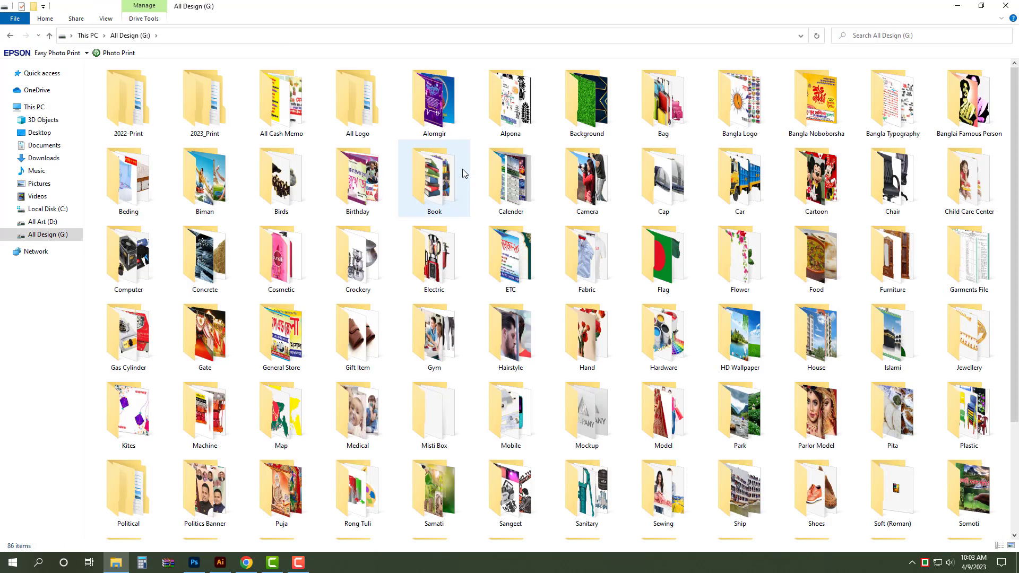
left_click(925, 563)
left_click(891, 491)
type("po")
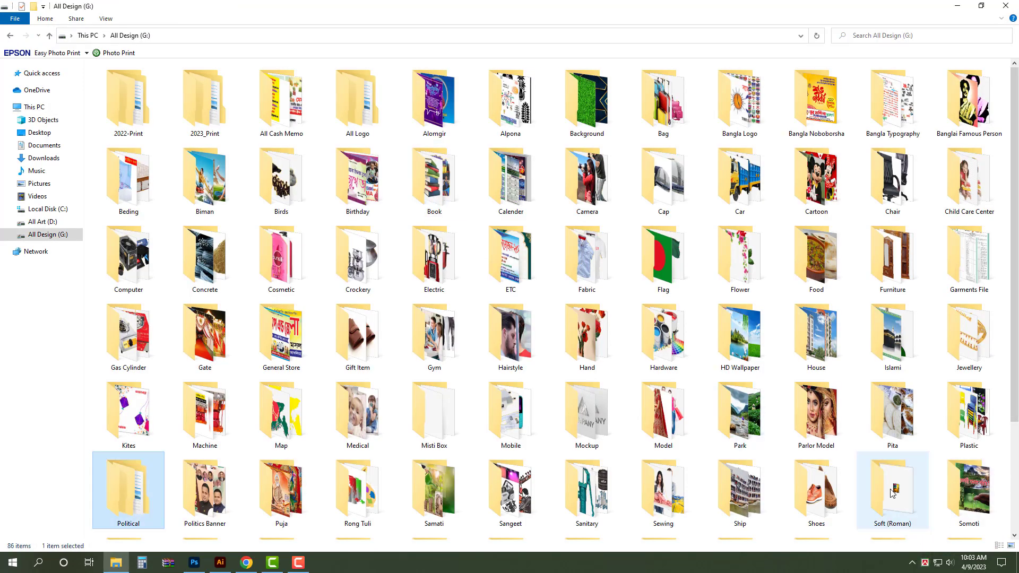
key("Return")
double_click(972, 122)
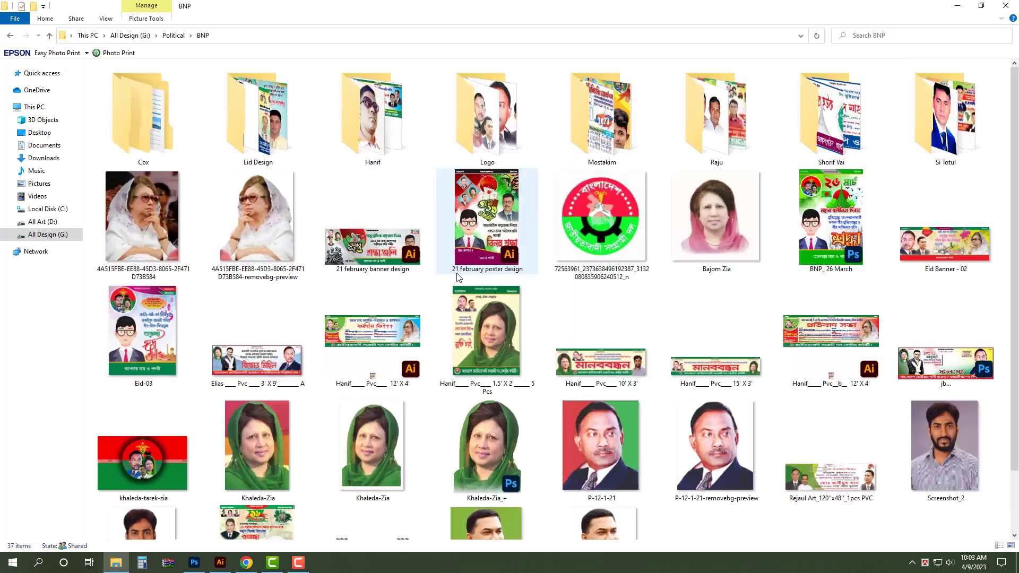
double_click(461, 136)
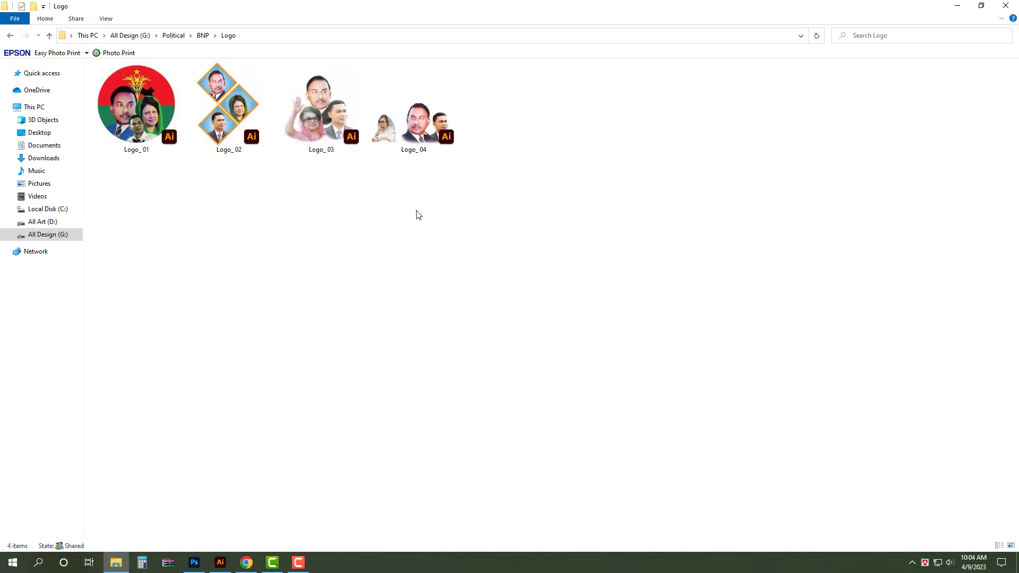
left_click(424, 149)
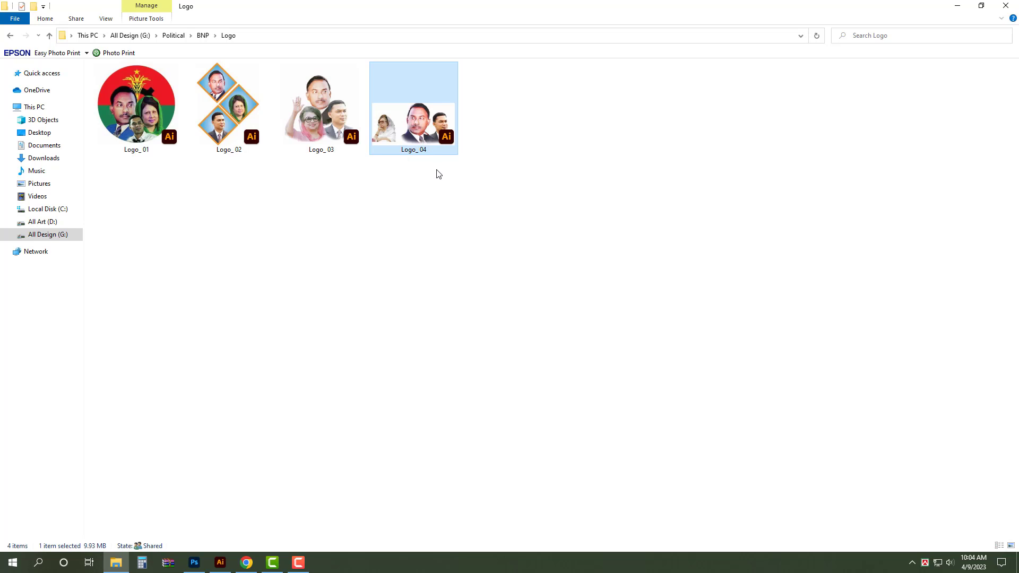
left_click(438, 174)
left_click(139, 111)
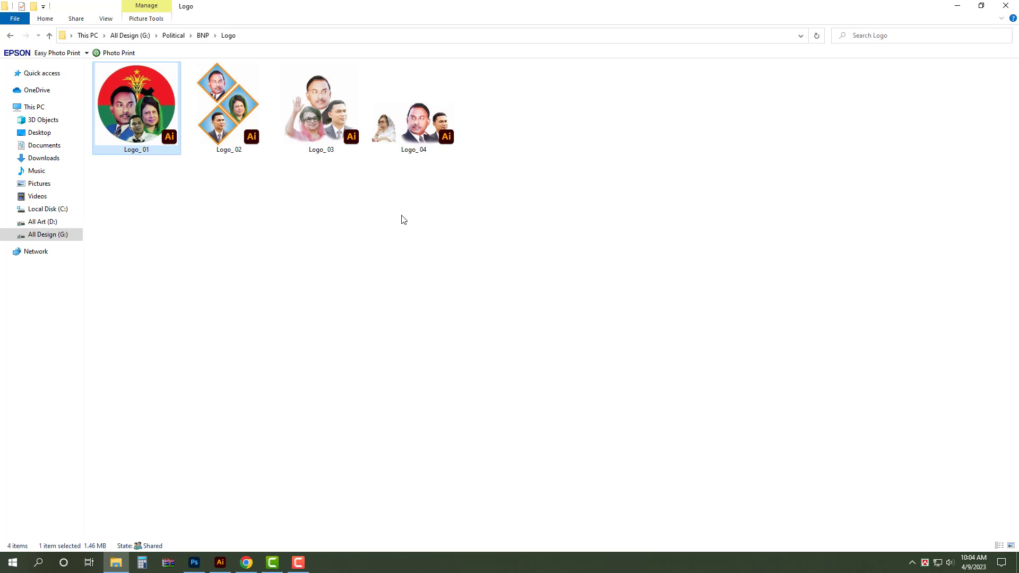
left_click(430, 152)
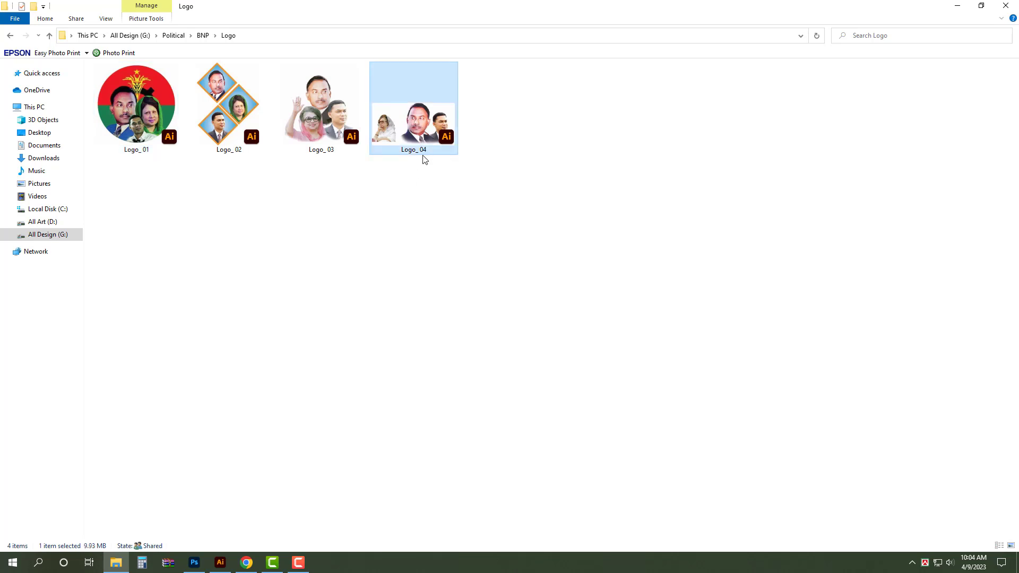
left_click(314, 118)
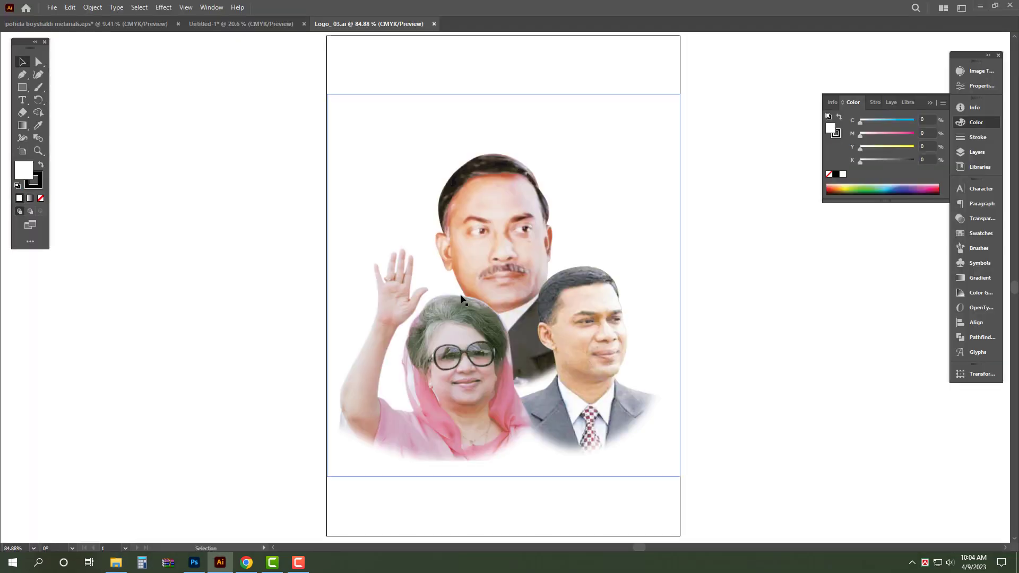
left_click(461, 294)
left_click_drag(348, 316, 336, 312)
key("ctrl+z")
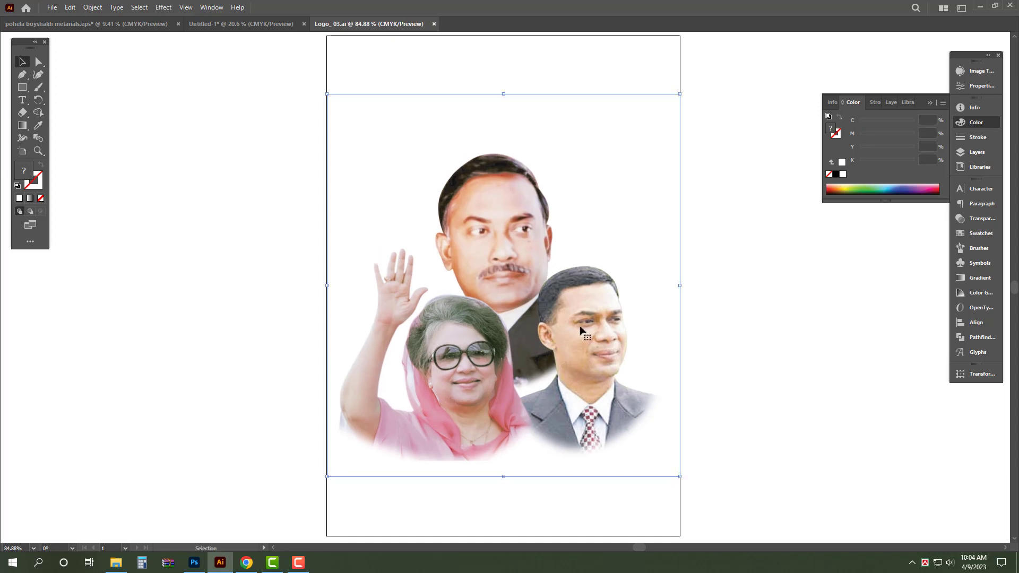
key("ctrl+w")
key("alt+Tab")
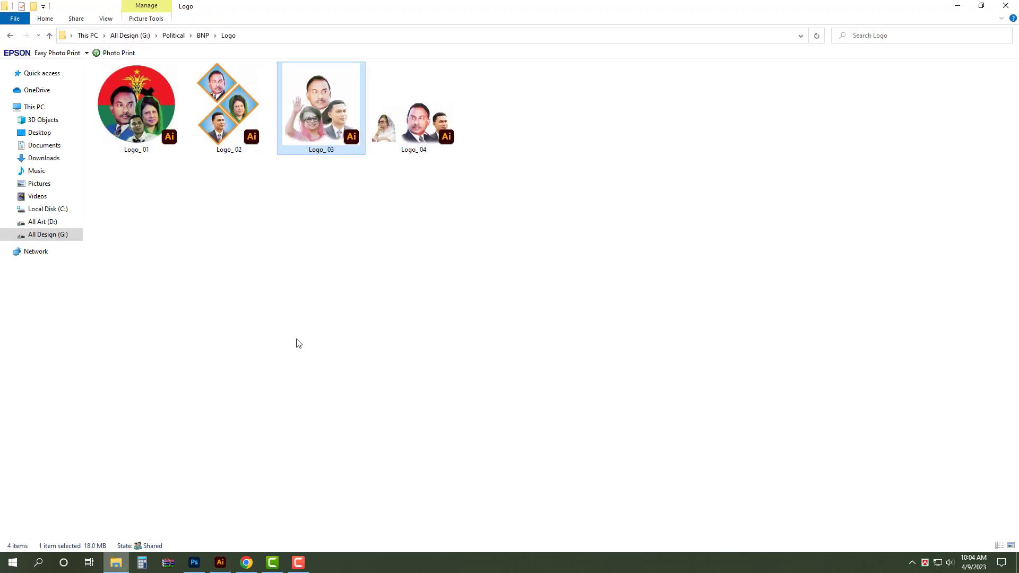
Step: Open Logo_04 in Illustrator, cut the two men's portraits from it and paste them into the poster document
left_click(444, 135)
key("Return")
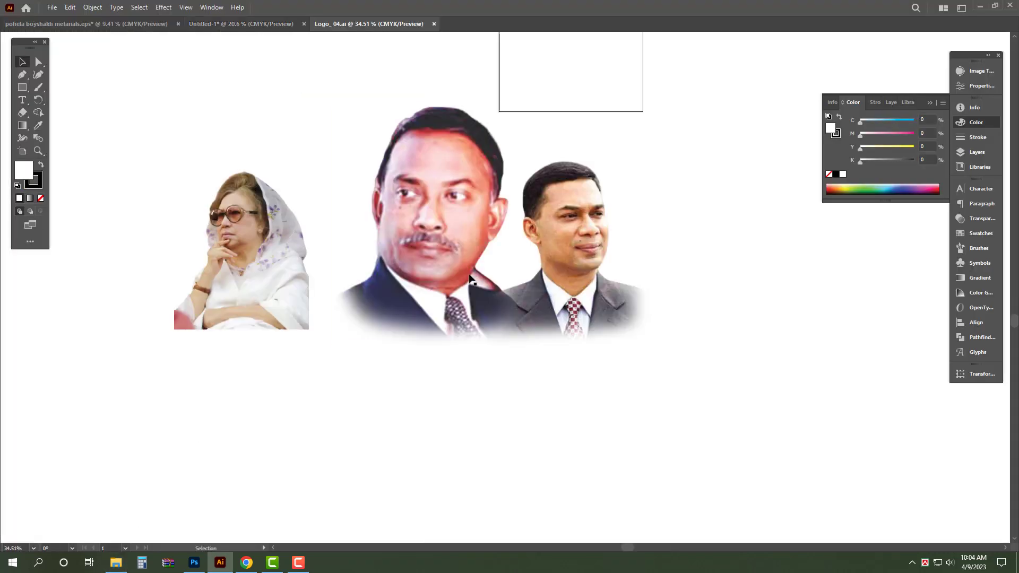
left_click(389, 234, "shift")
key("ctrl+x")
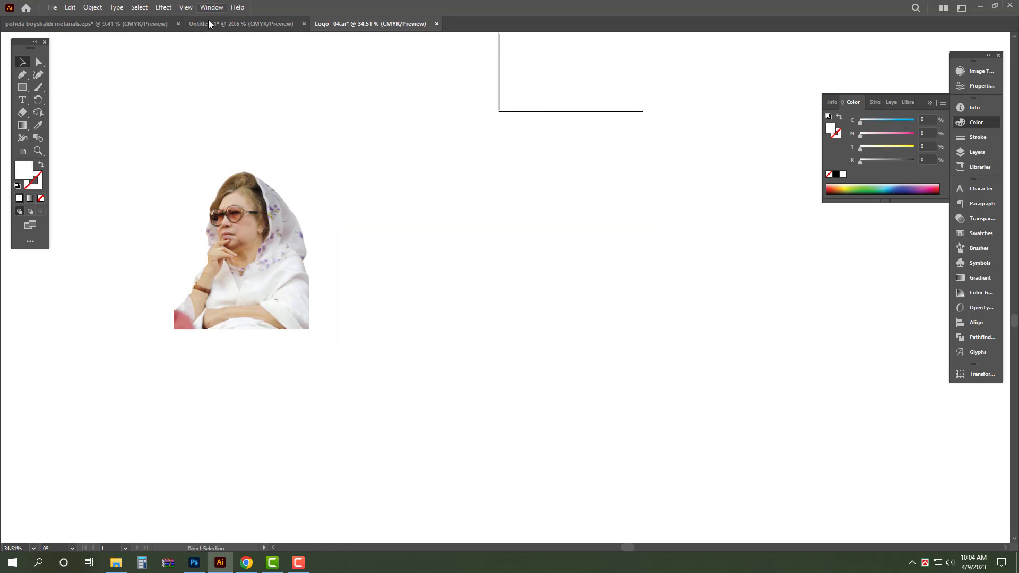
left_click(241, 24)
key("ctrl+v")
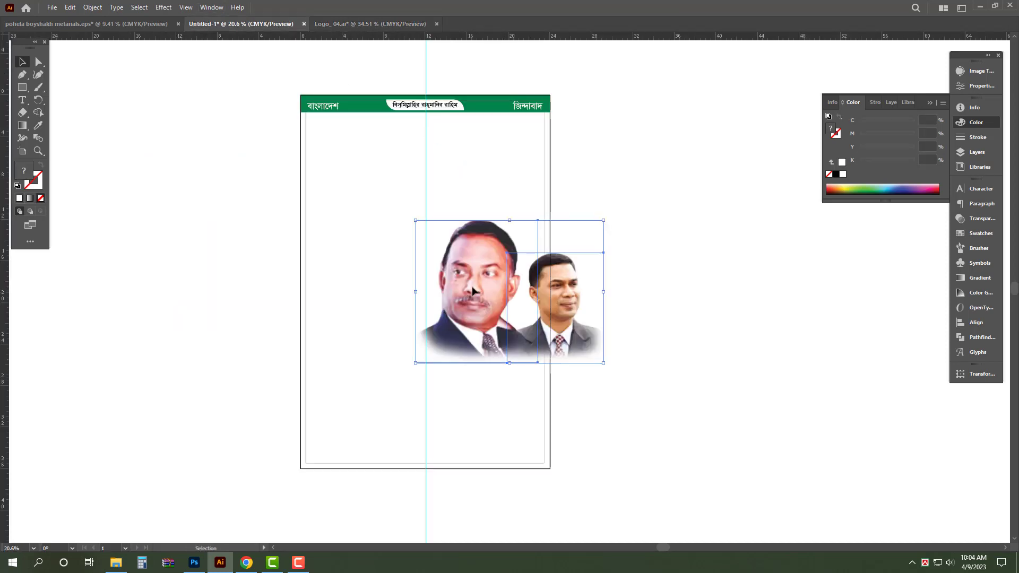
Step: Move the pasted portraits to the poster's upper-left area under the header band and scale them down to fit beside the centre guide
left_click_drag(473, 291, 356, 186)
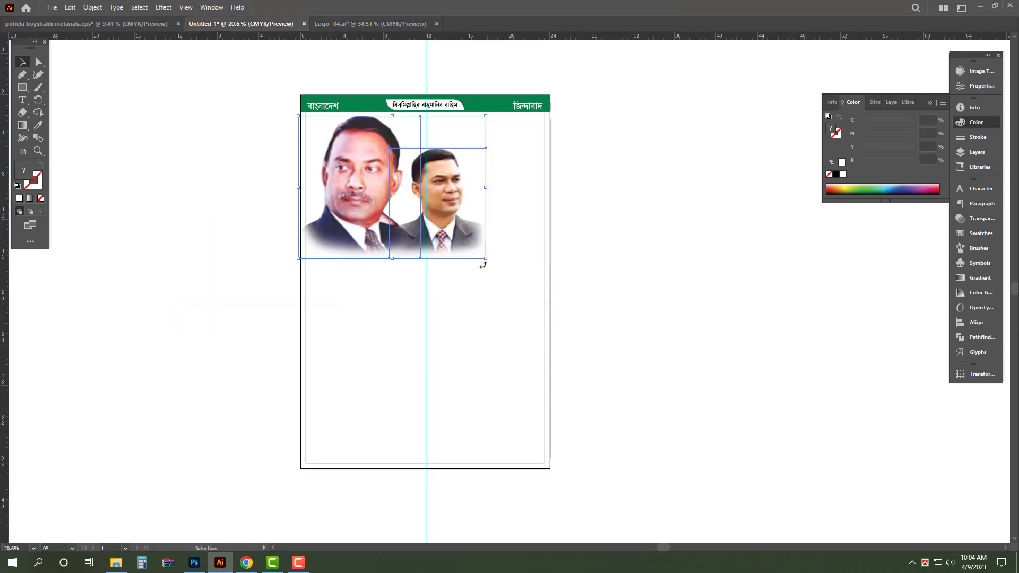
left_click_drag(485, 259, 463, 214)
left_click(701, 178)
key("ctrl+space")
left_click_drag(374, 116, 446, 152)
Step: Shift the portraits slightly towards the poster's left edge, then move the smaller one right a little and enlarge it slightly
left_click(329, 217)
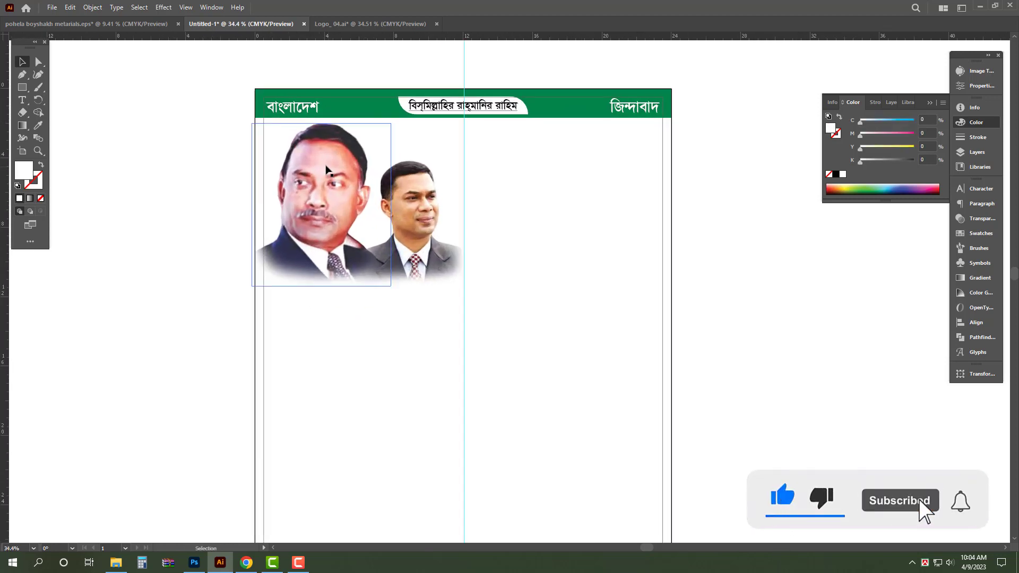
left_click(440, 247)
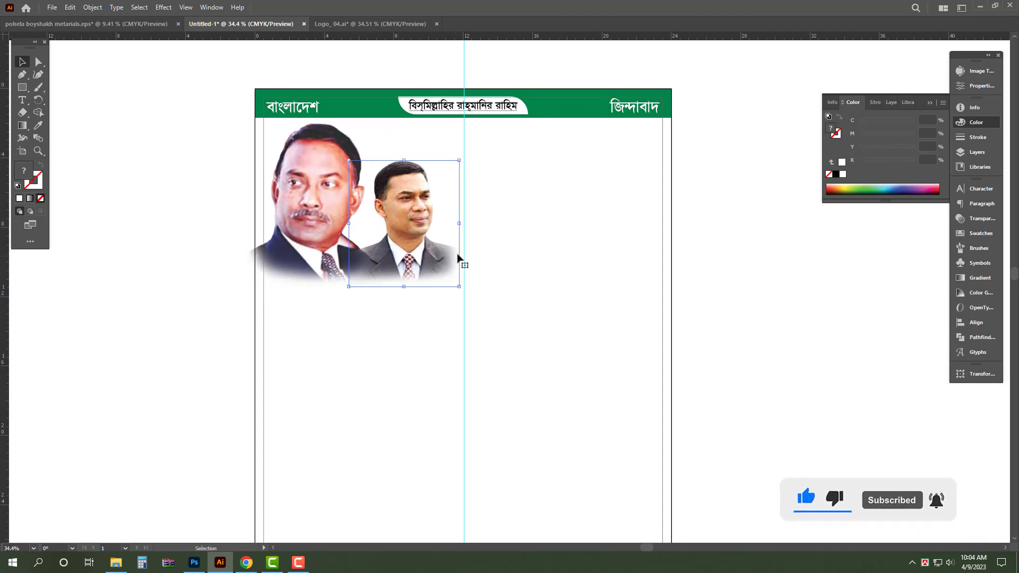
left_click_drag(426, 260, 435, 261)
mouse_move(466, 164)
left_mouse_down()
mouse_move(485, 150)
mouse_move(479, 157)
left_mouse_up()
left_click(403, 150)
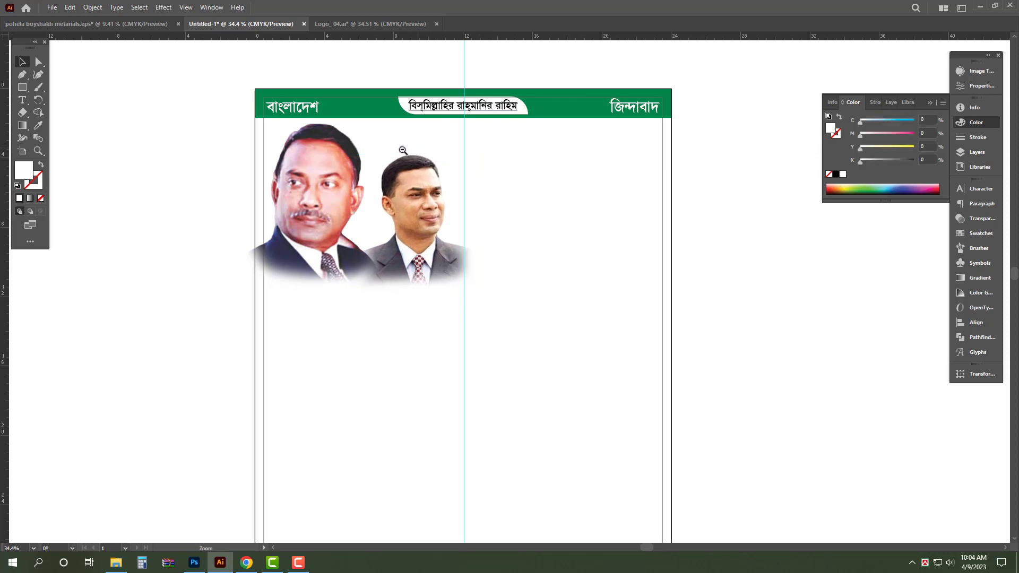
left_click(403, 150, "ctrl+alt")
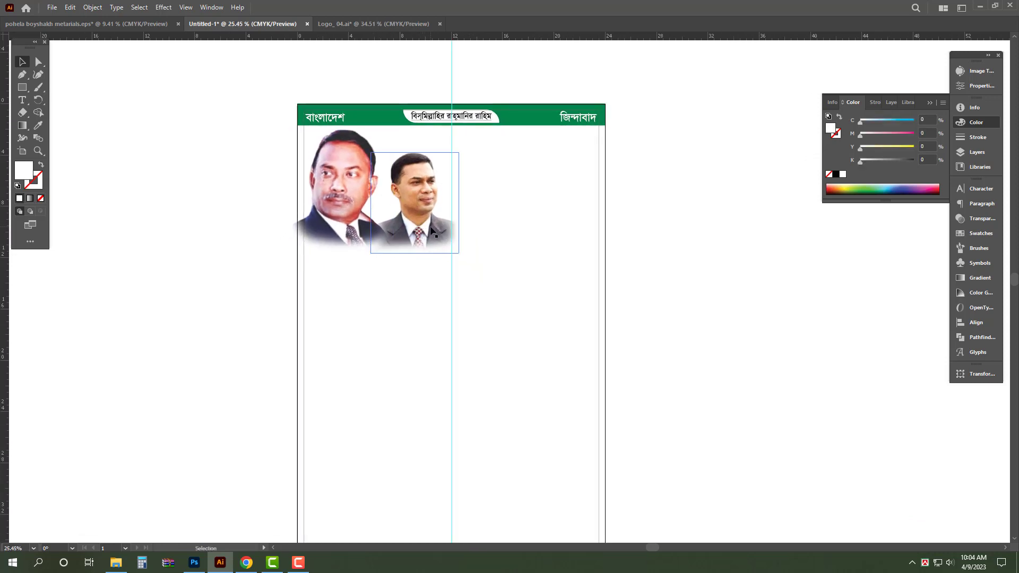
Step: Mirror the smaller man's portrait horizontally beside the poster, and delete it from the document
left_click_drag(425, 229, 684, 274)
key("o")
key("Return")
key("Return")
key("v")
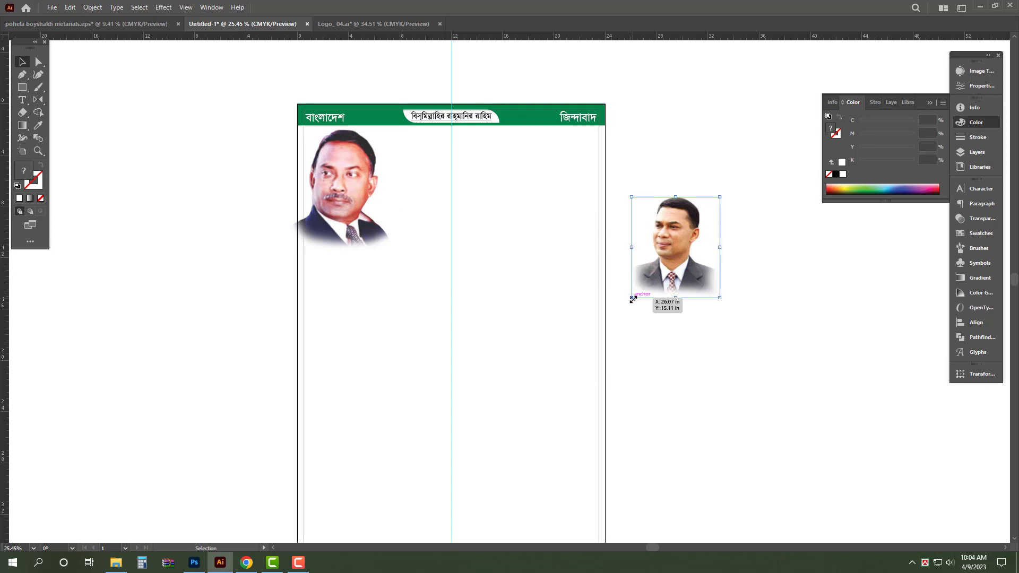
key("Delete")
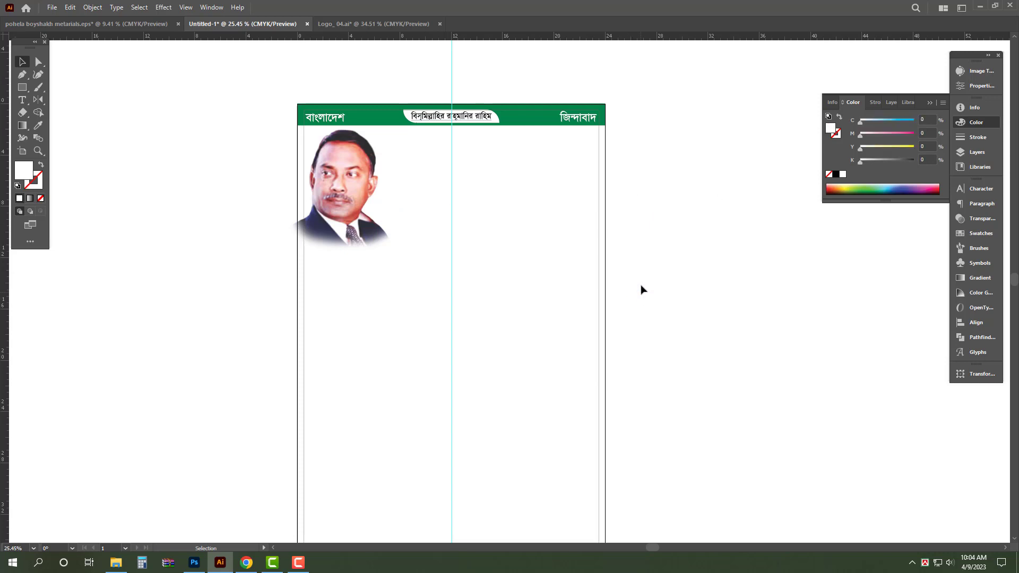
Step: Return to Logo_04, close that file and switch back to the Logo folder in File Explorer
left_click(388, 26)
left_click(277, 274)
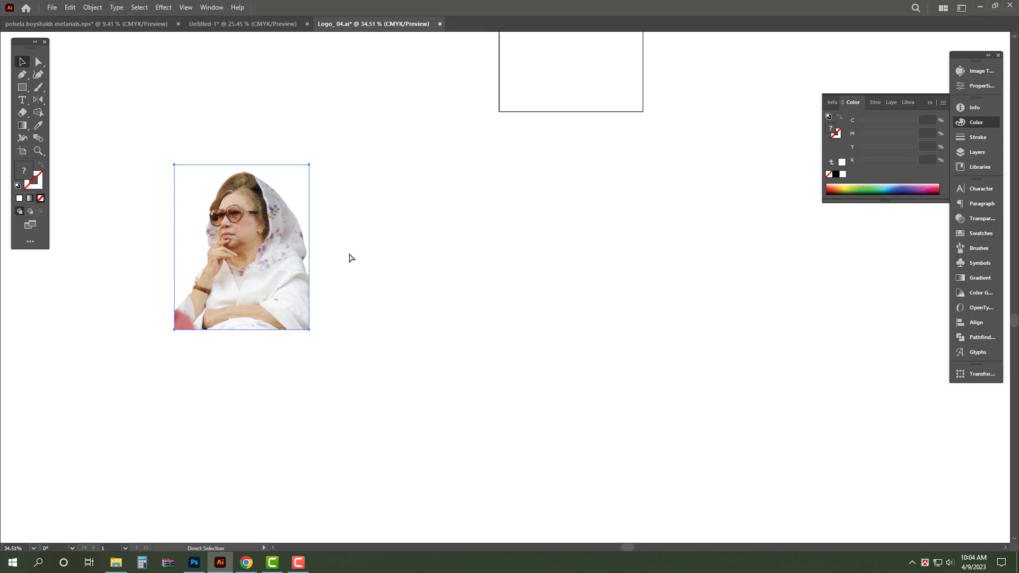
left_click(560, 295)
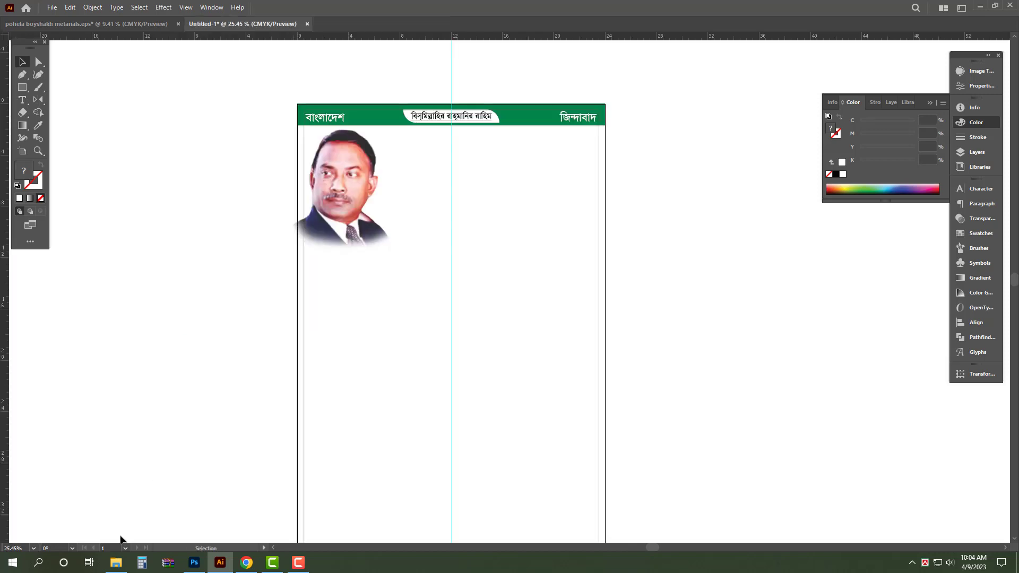
left_click(116, 562)
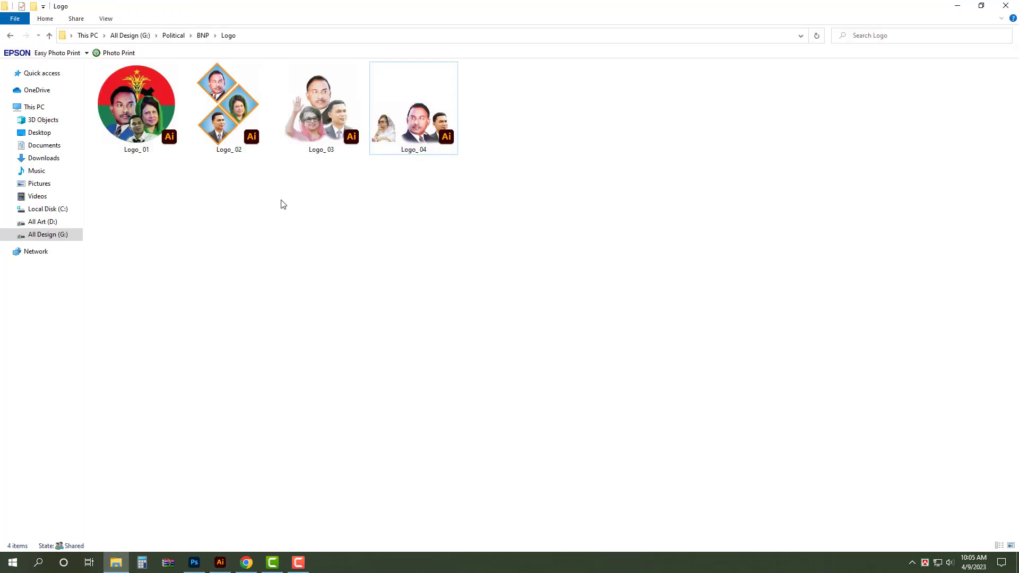
Step: Open Logo_02, ungroup its three diamond portraits and delete the lower man's diamond
double_click(232, 114)
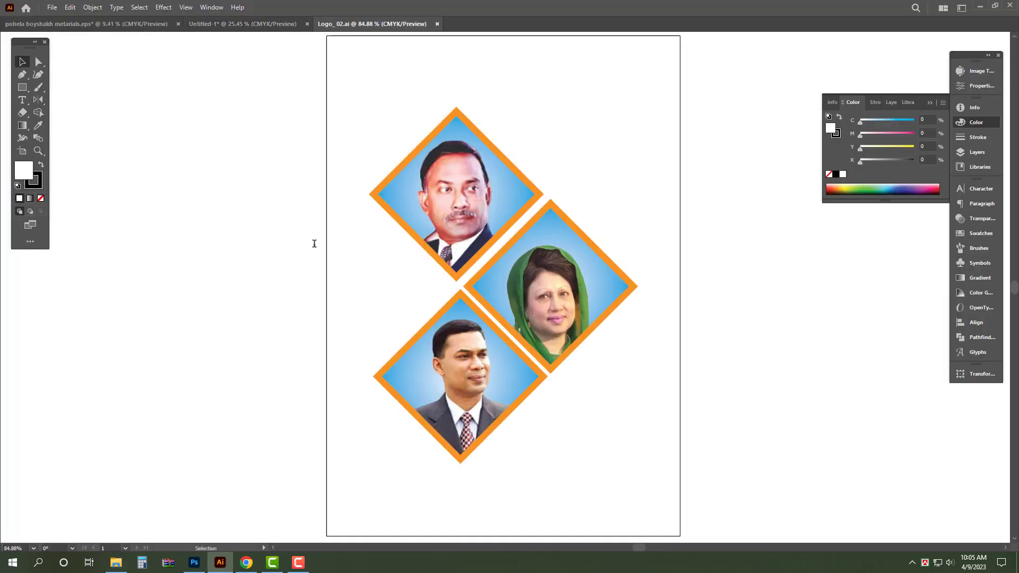
left_click(528, 225)
right_click(558, 193)
left_click(616, 280)
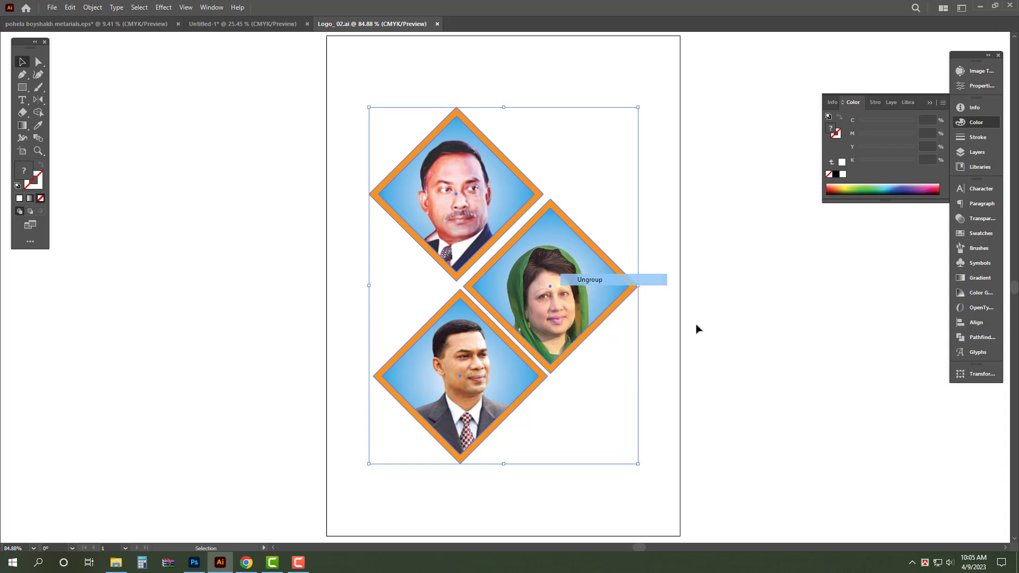
left_click_drag(331, 324, 471, 413)
key("Delete")
left_click_drag(289, 106, 634, 357)
left_click(697, 279)
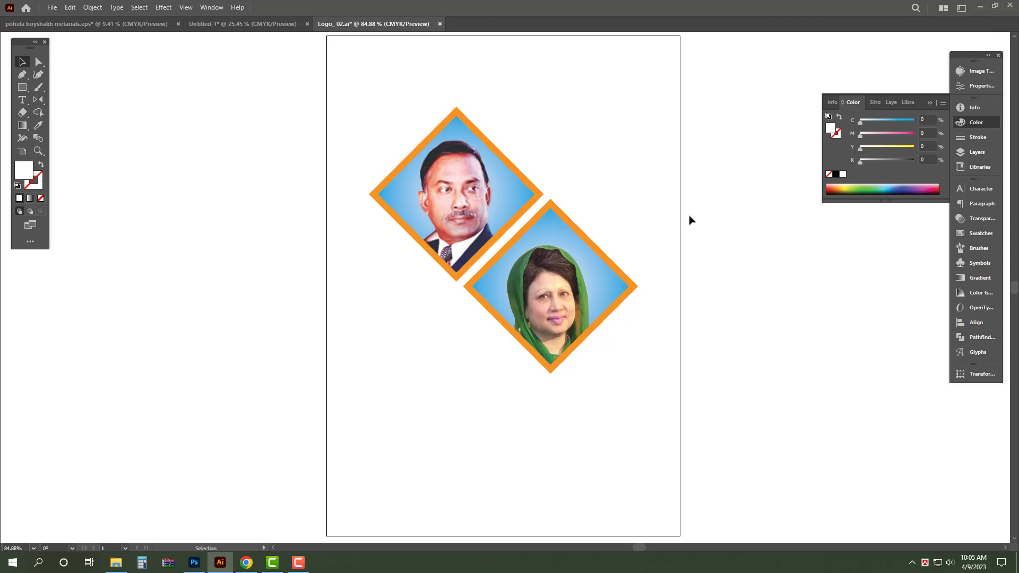
Step: Release the clipping masks of the two remaining diamond portraits and cut the freed photos
left_click_drag(670, 121, 396, 345)
key("a")
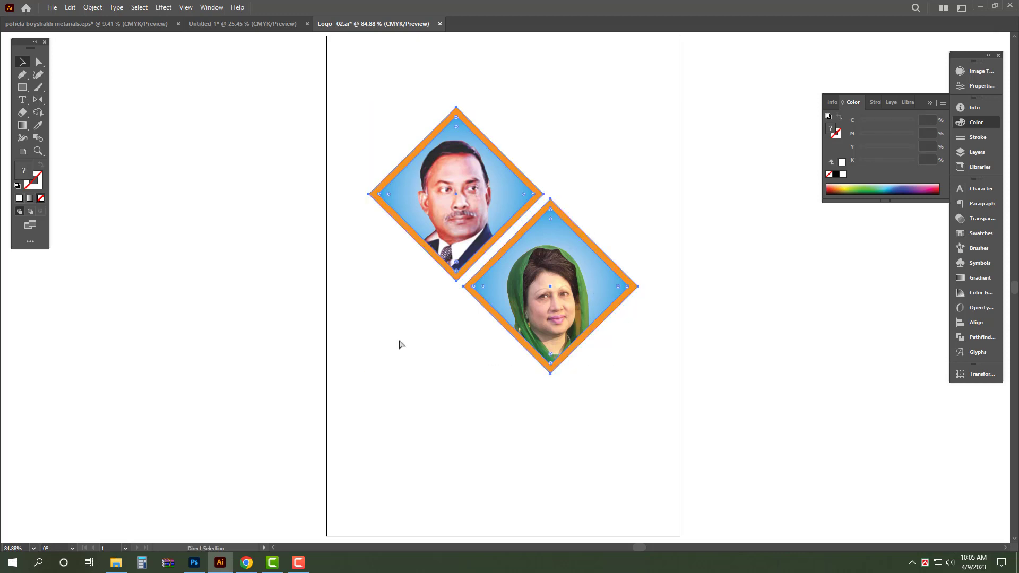
left_click(574, 369)
left_click(553, 279)
left_click(455, 174, "shift")
right_click(454, 169)
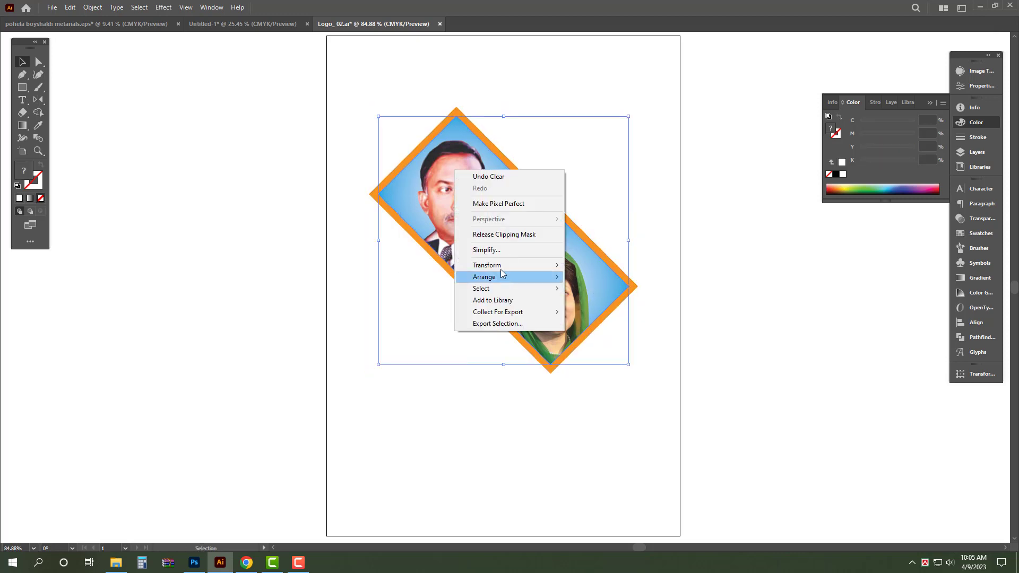
left_click(505, 235)
key("ctrl+x")
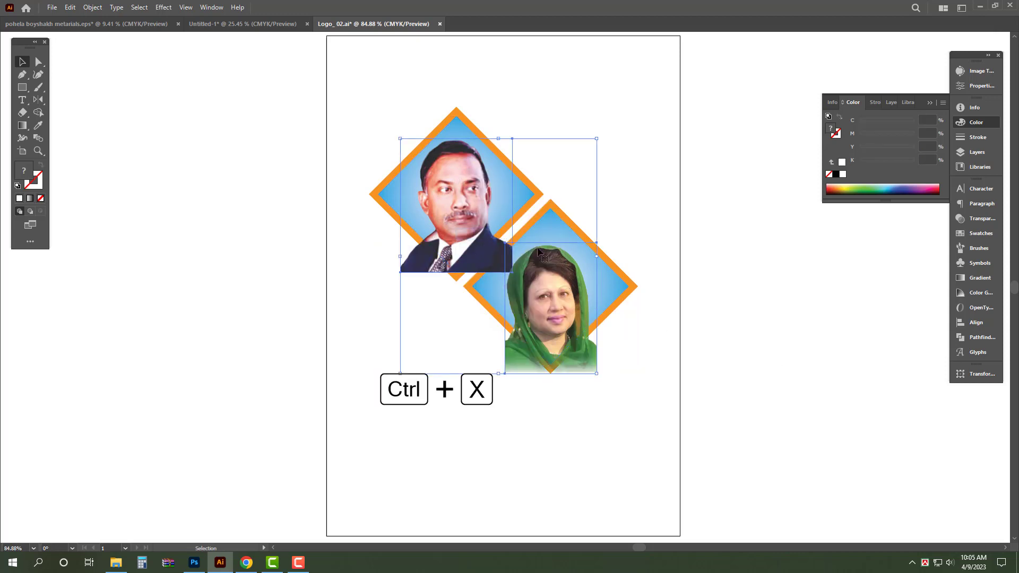
Step: Close Logo_02, then paste the two cut photos into the poster document and enlarge them
key("ctrl+w")
left_click(572, 295)
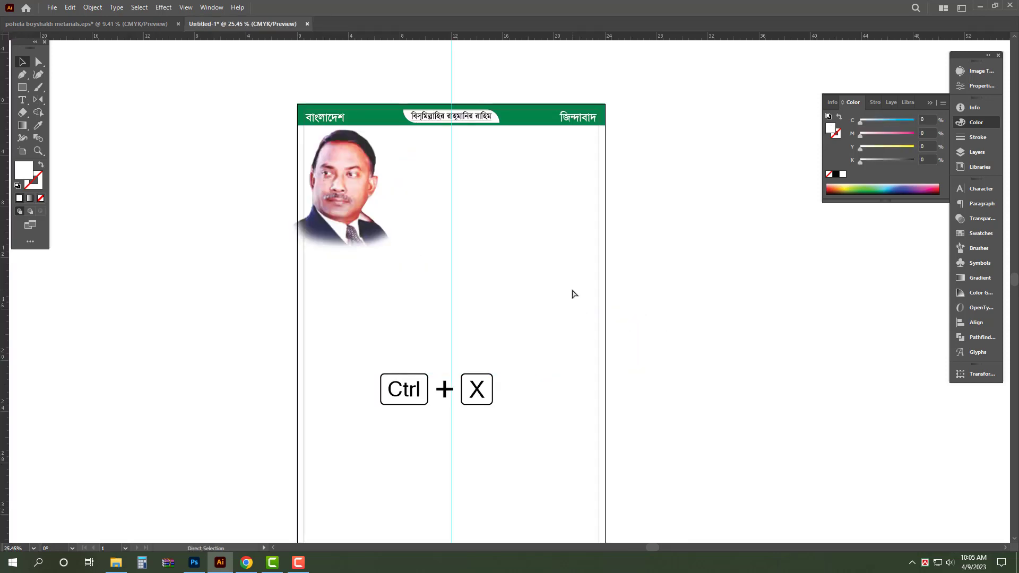
key("ctrl+v")
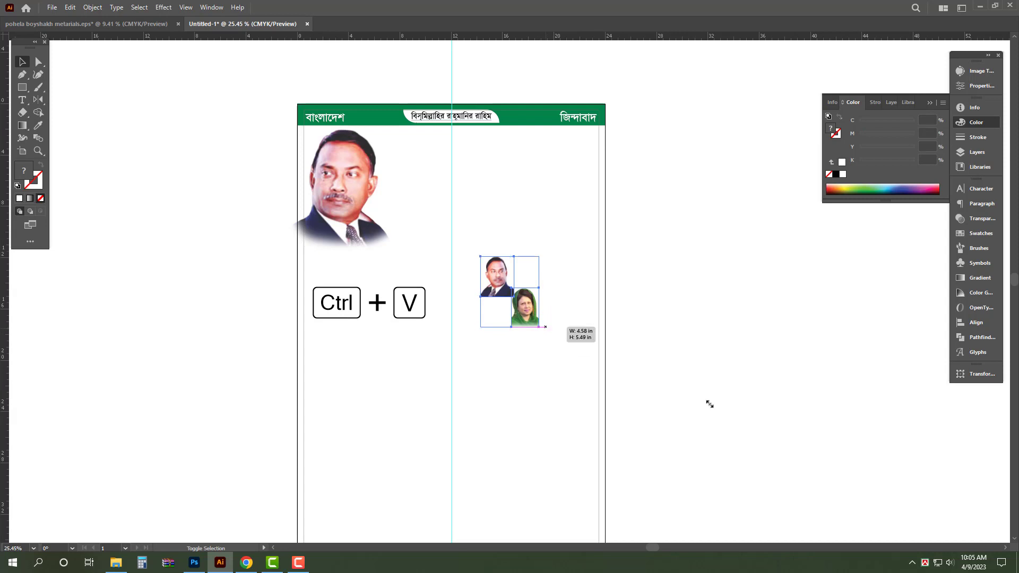
left_click_drag(710, 404, 709, 404)
Step: Delete the old faded portrait under the header band and move the pasted man's portrait into its place, with the woman's nearer the centre guide
left_click(330, 229)
key("Delete")
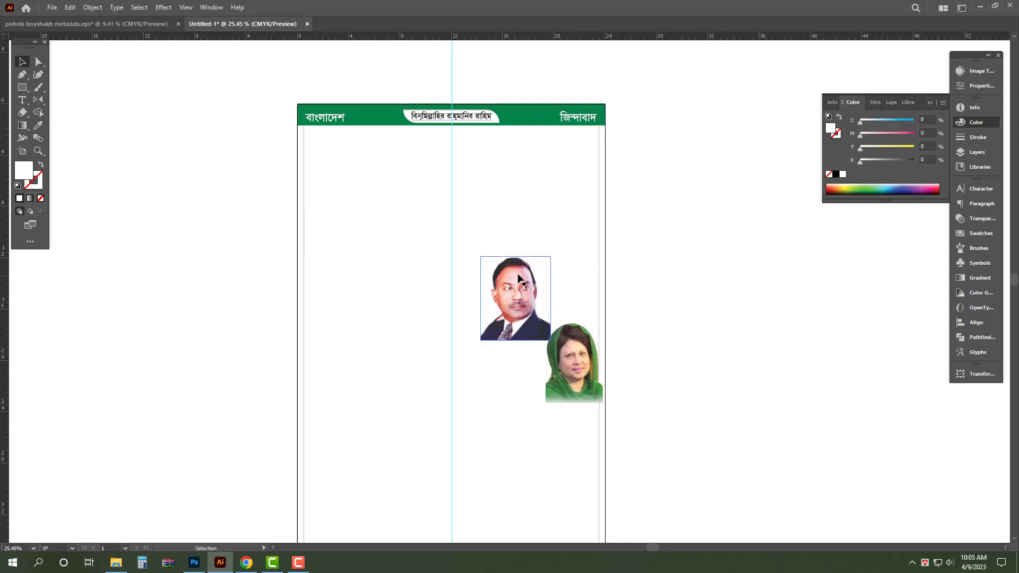
left_click_drag(530, 263, 350, 145)
left_click_drag(591, 386, 509, 282)
Step: Enlarge the man's portrait just below the header band at the poster's left margin and shift the woman's portrait onto the centre guide
left_click_drag(351, 169, 506, 326)
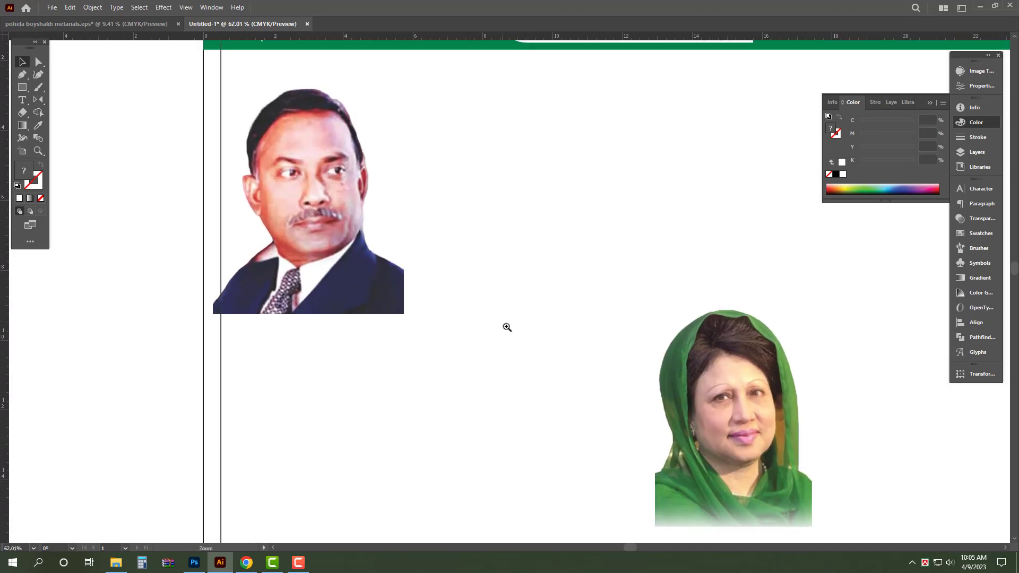
mouse_move(296, 245)
left_mouse_down()
mouse_move(291, 297)
mouse_move(291, 257)
left_mouse_up()
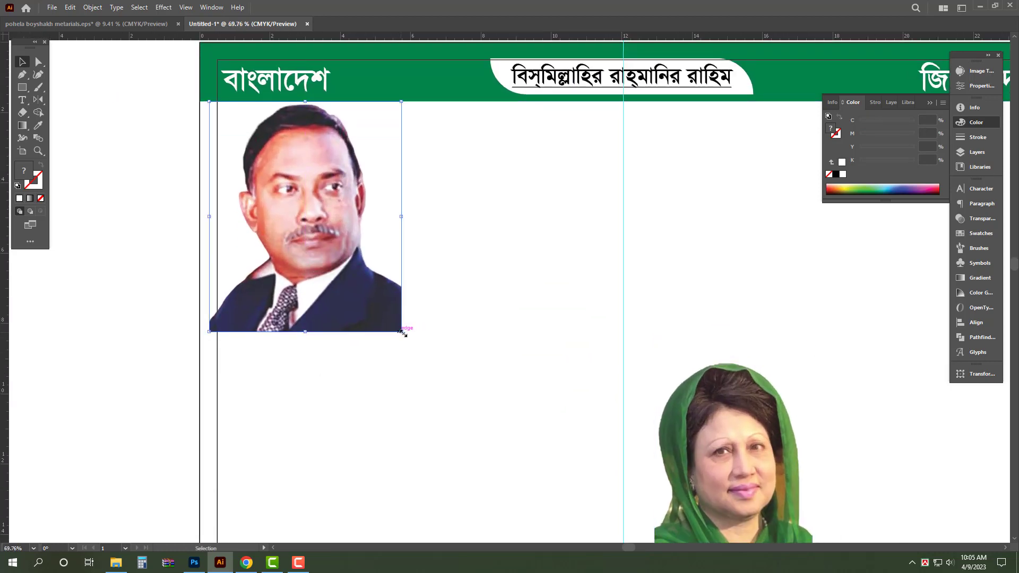
left_click_drag(403, 332, 449, 409)
scroll(440, 319, "down", 3)
left_click(625, 416)
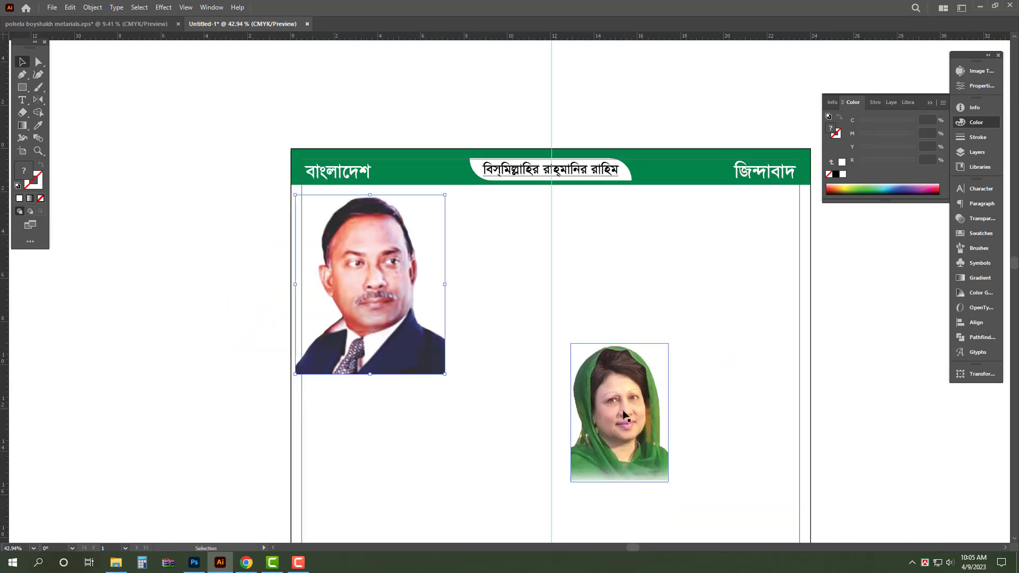
left_click_drag(625, 416, 556, 352)
scroll(407, 313, "up", 2)
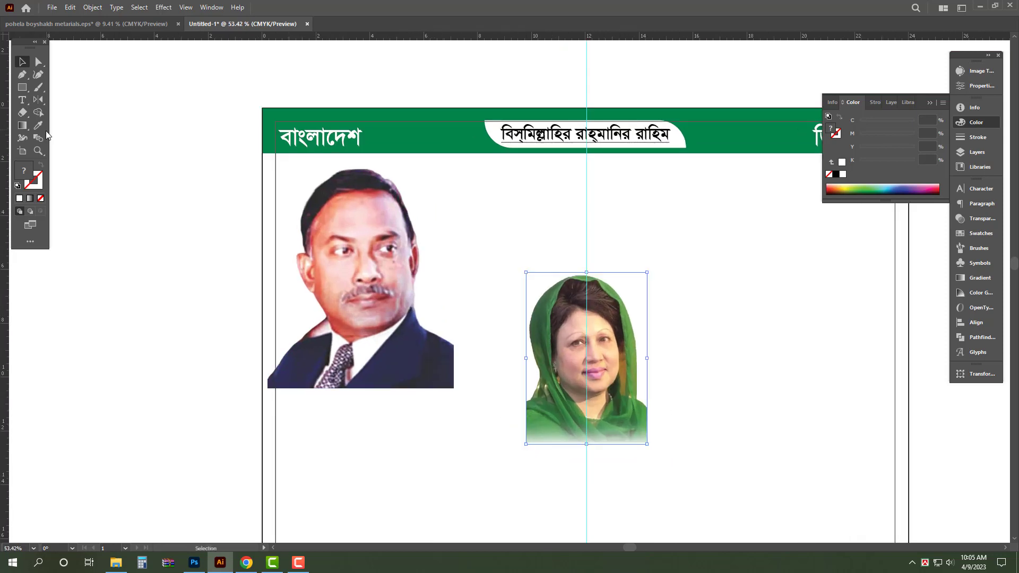
Step: Draw a circle about 7.7 in across over the man's portrait at the left margin and fill it with 50% cyan
left_click_drag(24, 93, 64, 87)
mouse_move(366, 301)
left_mouse_down()
mouse_move(455, 345)
mouse_move(455, 360)
left_mouse_up()
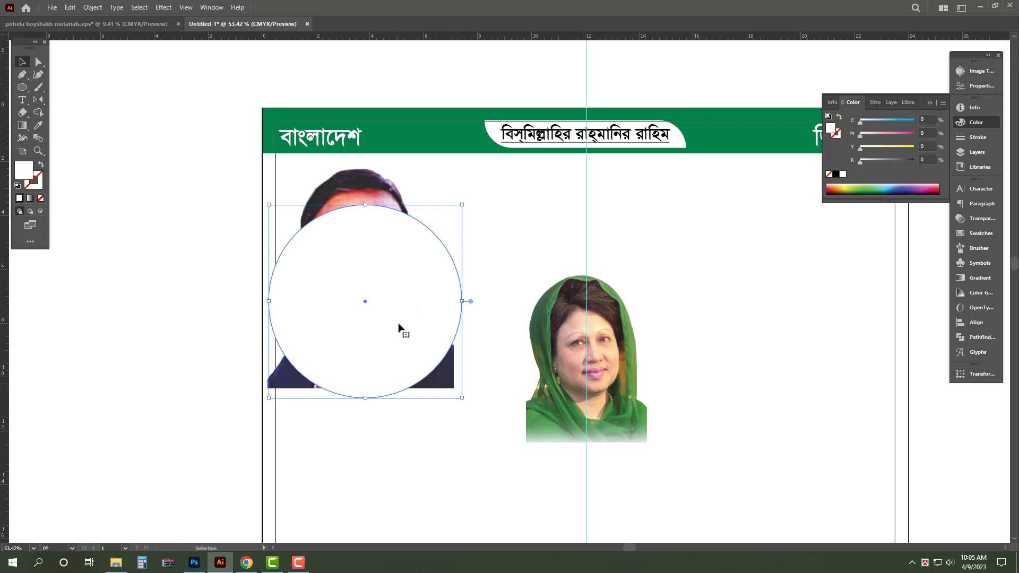
left_click_drag(399, 328, 406, 289)
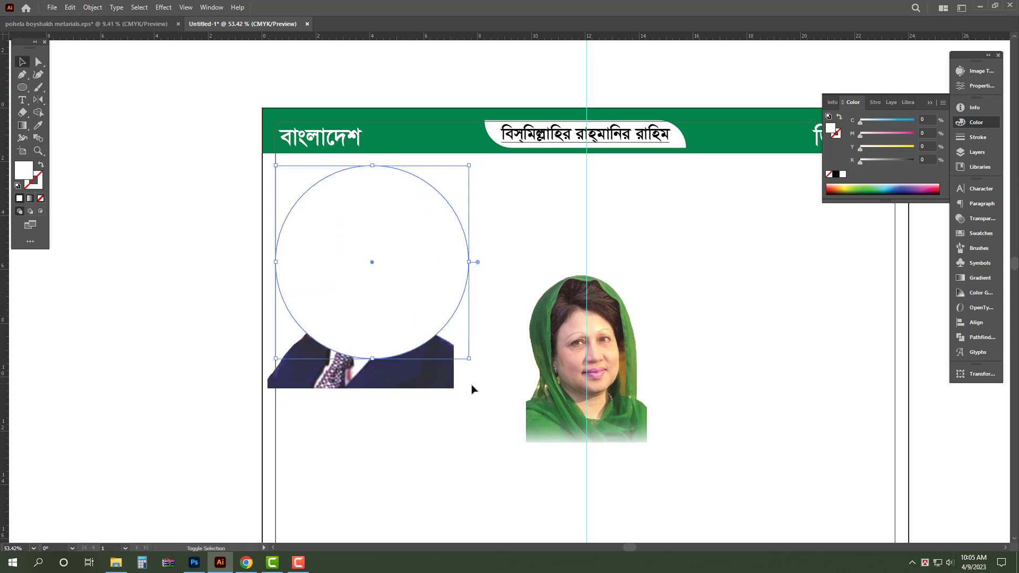
left_click_drag(469, 361, 483, 373)
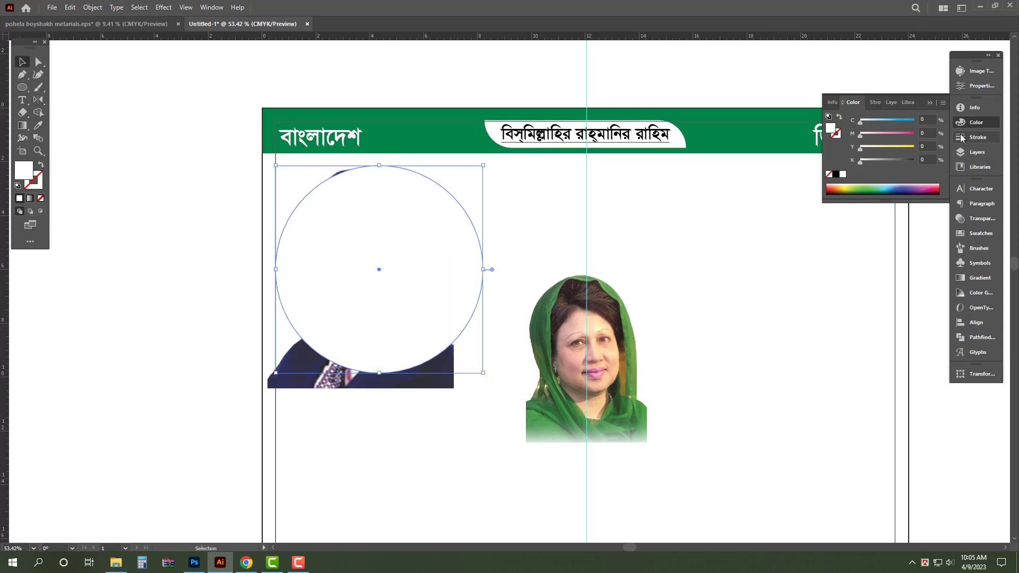
type("5")
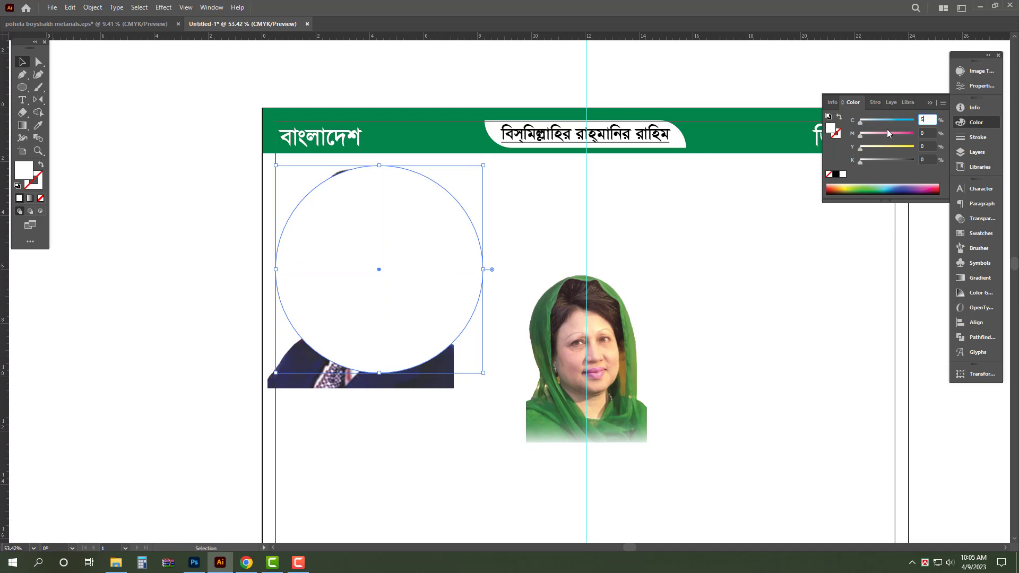
type("0")
key("Return")
scroll(437, 273, "up", 2)
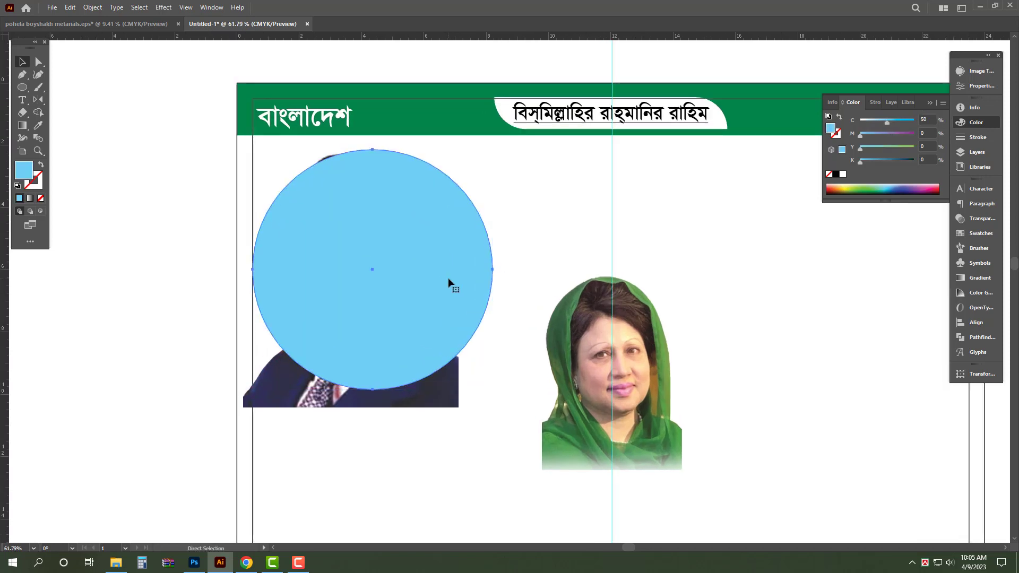
Step: Add a smaller concentric white circle inside the blue one and duplicate it upward so it overlaps the header band
left_click_drag(374, 151, 373, 161)
left_click(843, 175)
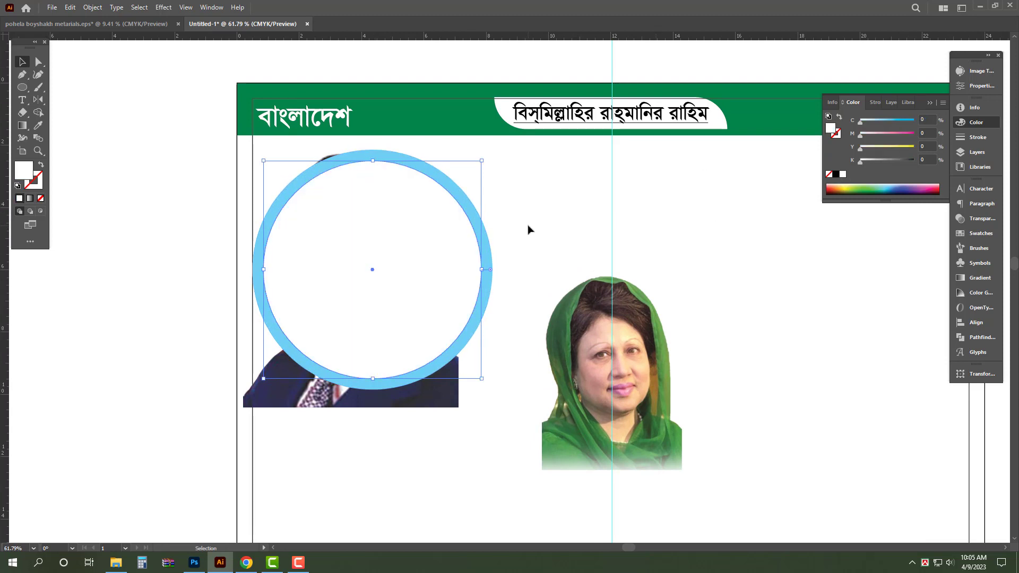
left_click_drag(398, 262, 403, 227)
Step: Bring the man's portrait in front of the circles, mirror it horizontally and resize it to fit inside the blue ring
left_click(434, 405)
key("ctrl+shift+bracketright")
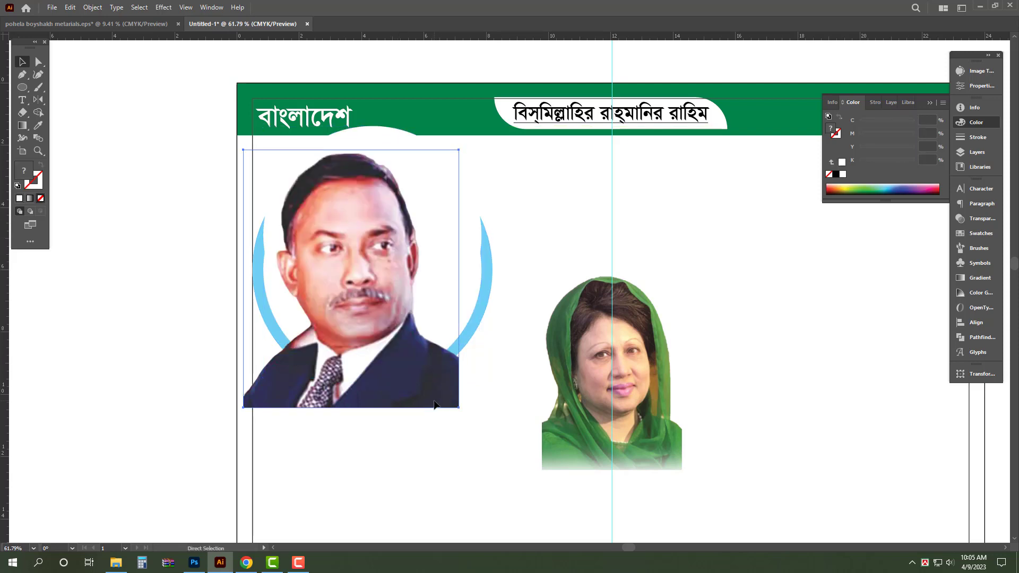
left_click_drag(401, 371, 421, 359)
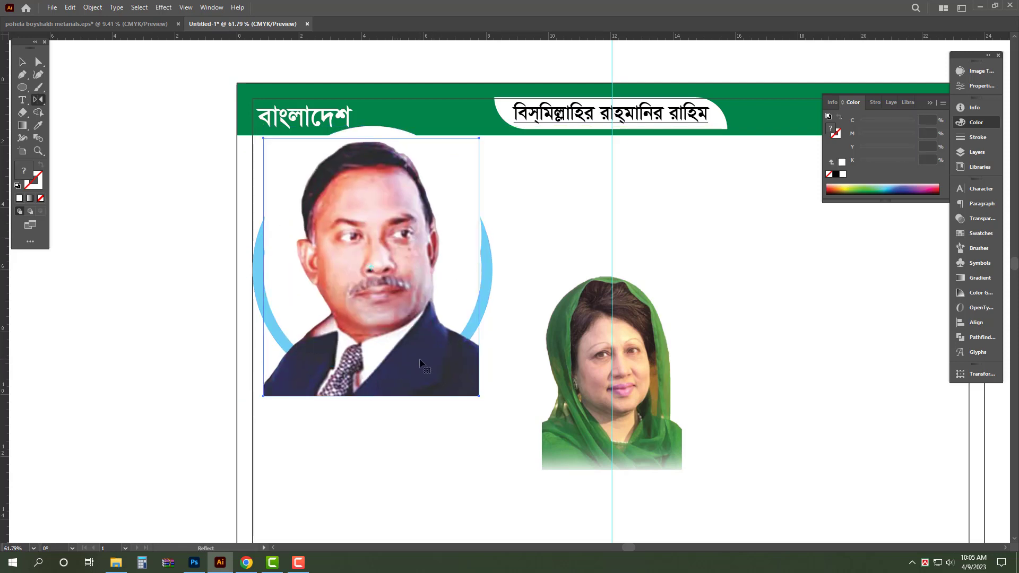
mouse_move(371, 396)
left_mouse_down()
mouse_move(373, 371)
mouse_move(374, 383)
left_mouse_up()
left_click_drag(383, 342, 387, 341)
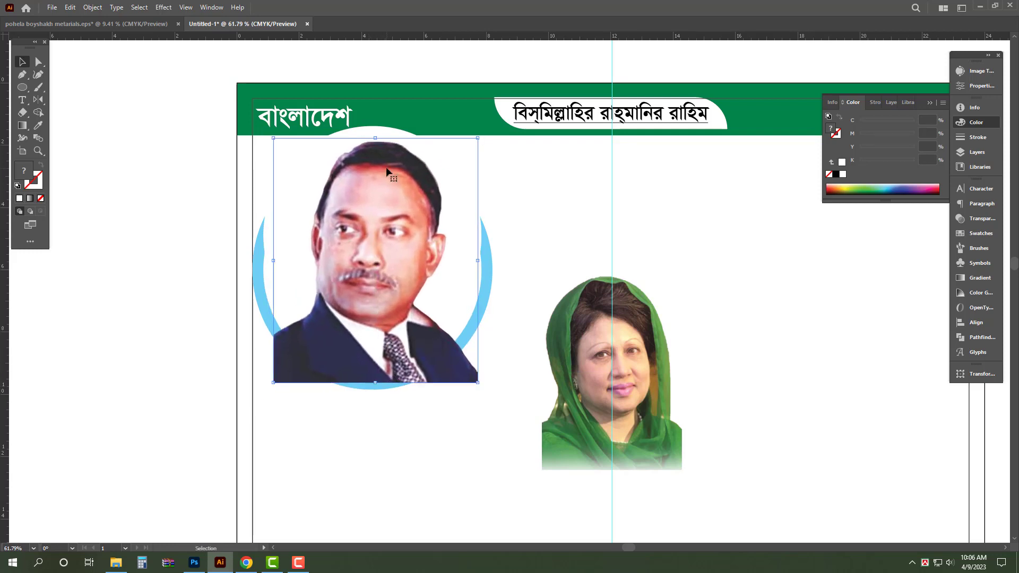
left_click_drag(377, 138, 376, 136)
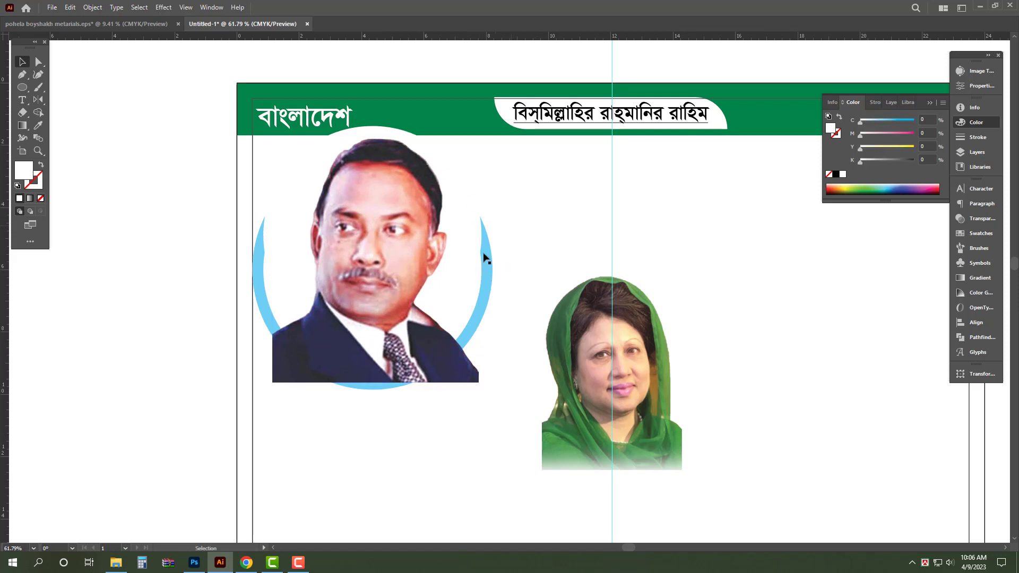
Step: Unite a copy of the inner white circle with the raised white circle and bring the merged shape to the front
left_click(383, 315)
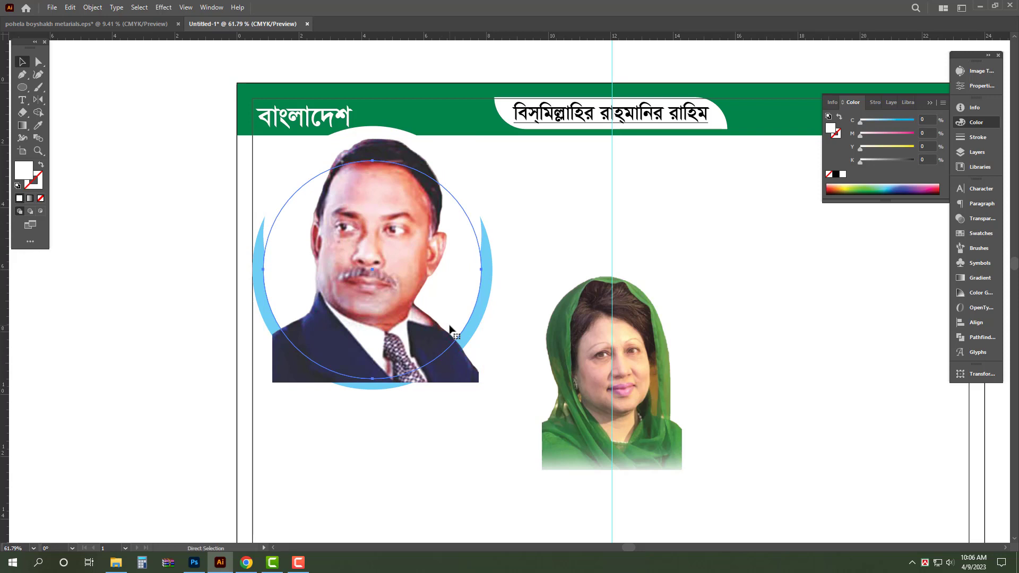
left_click(477, 217)
left_click(475, 207, "shift")
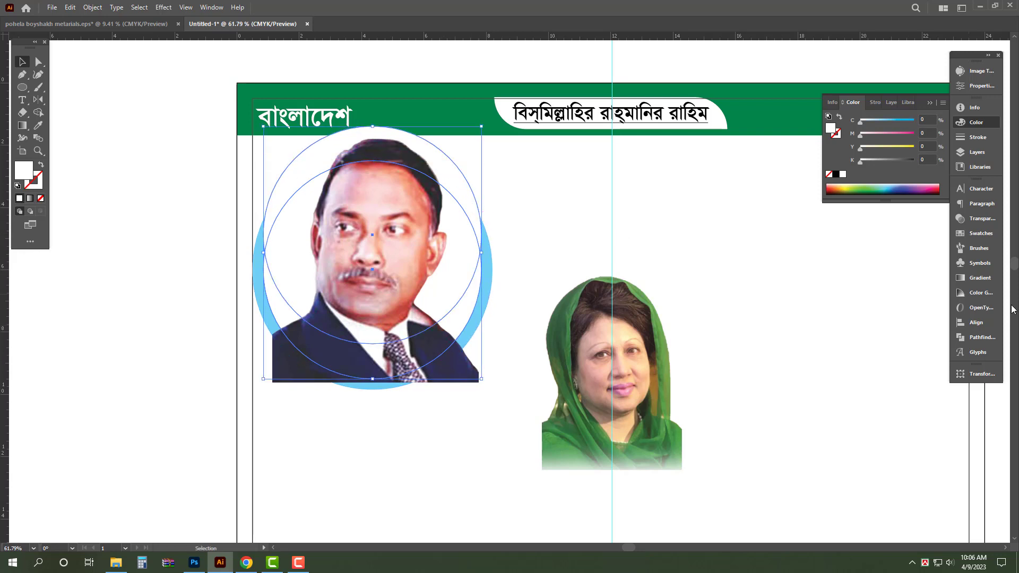
left_click(991, 340)
key("ctrl+shift+bracketright")
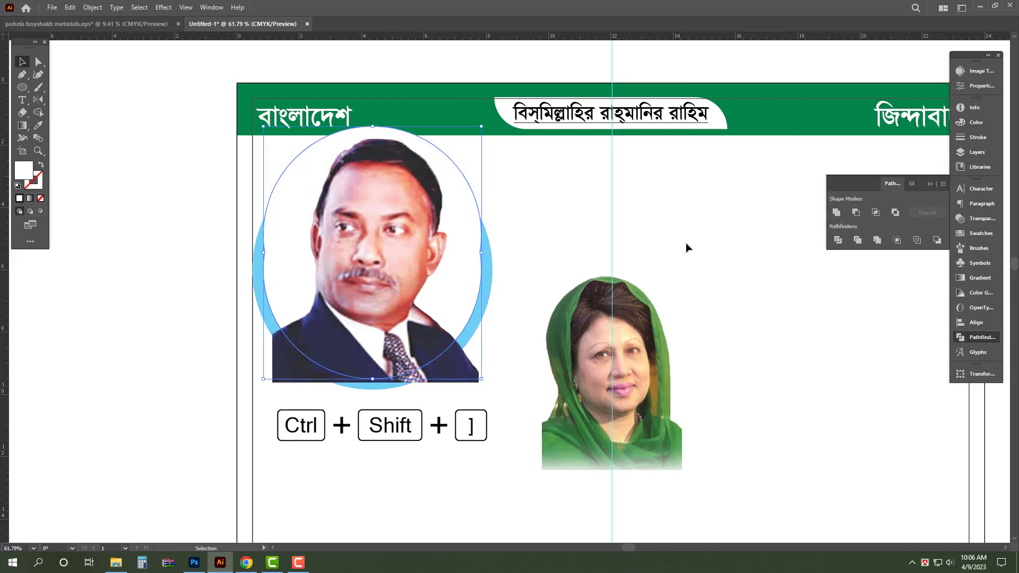
Step: Move the woman's portrait out of the way and duplicate the whole circular frame with its contents horizontally to the right
left_click_drag(587, 364, 738, 413)
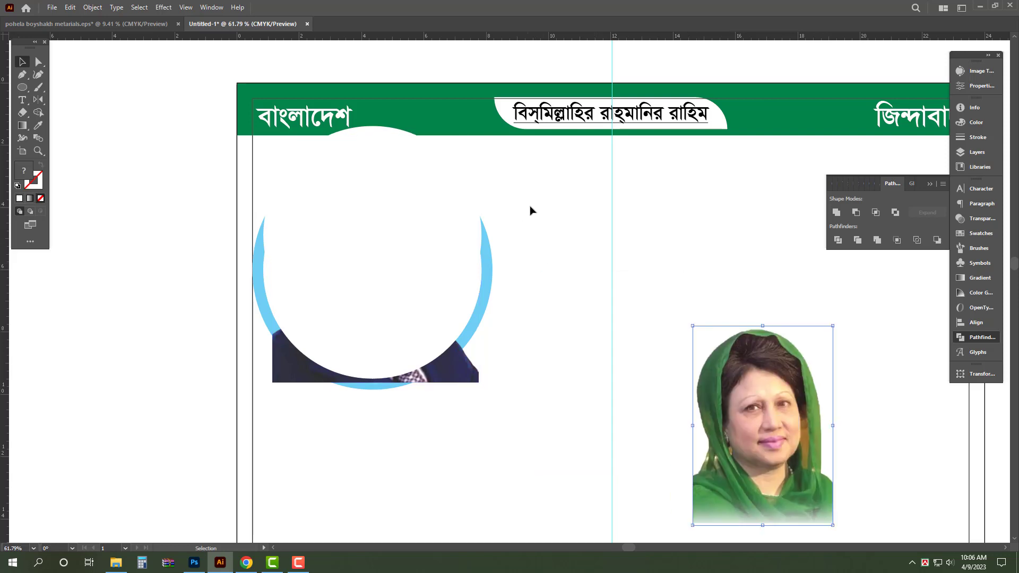
left_click_drag(532, 205, 396, 371)
left_click_drag(341, 328, 595, 328, "alt+shift")
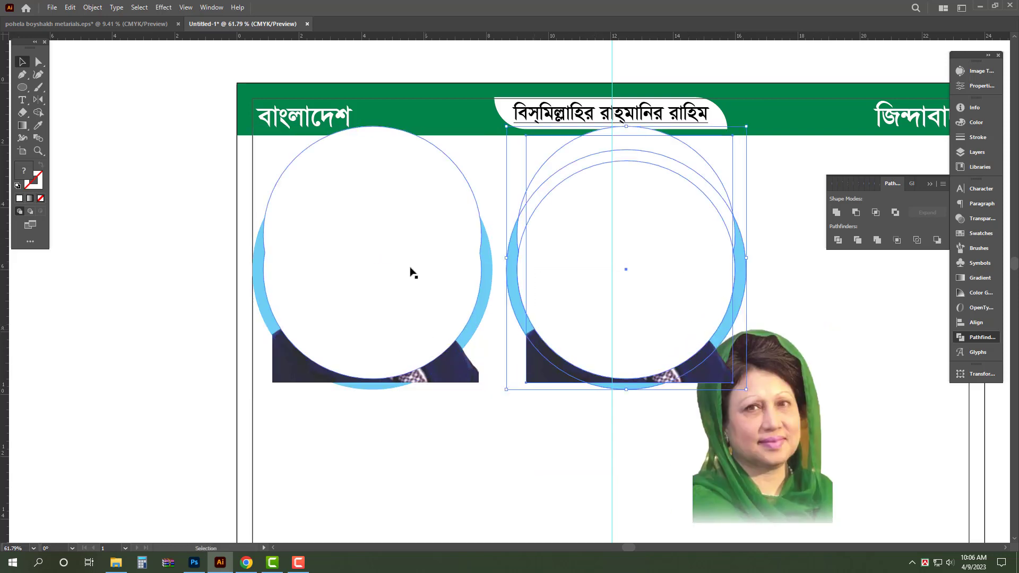
Step: Clip the man's portrait with the merged white shape in the first frame, and scale the whole framed portrait down slightly
left_click(436, 201)
key("ctrl+7")
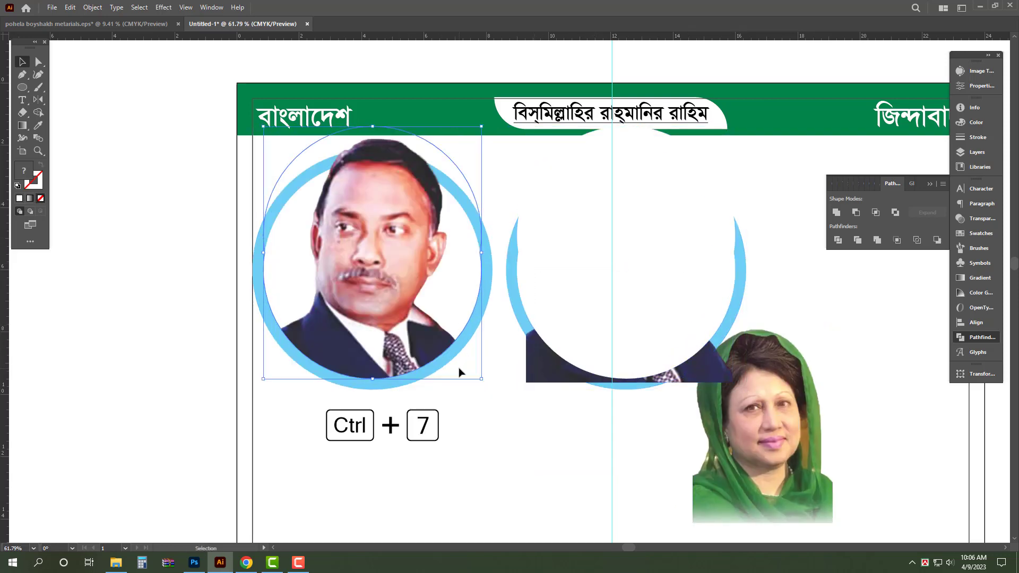
left_click(375, 292)
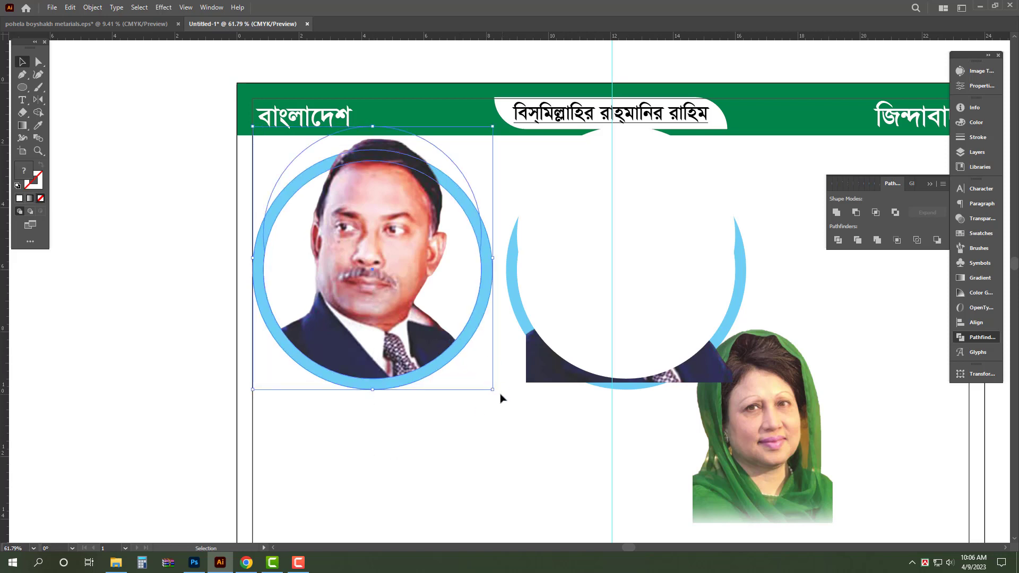
left_click_drag(486, 382, 460, 363)
Step: Delete the duplicated man's photo from the second frame, and move the woman's portrait into it and enlarge it to fill the ring
left_click(776, 393)
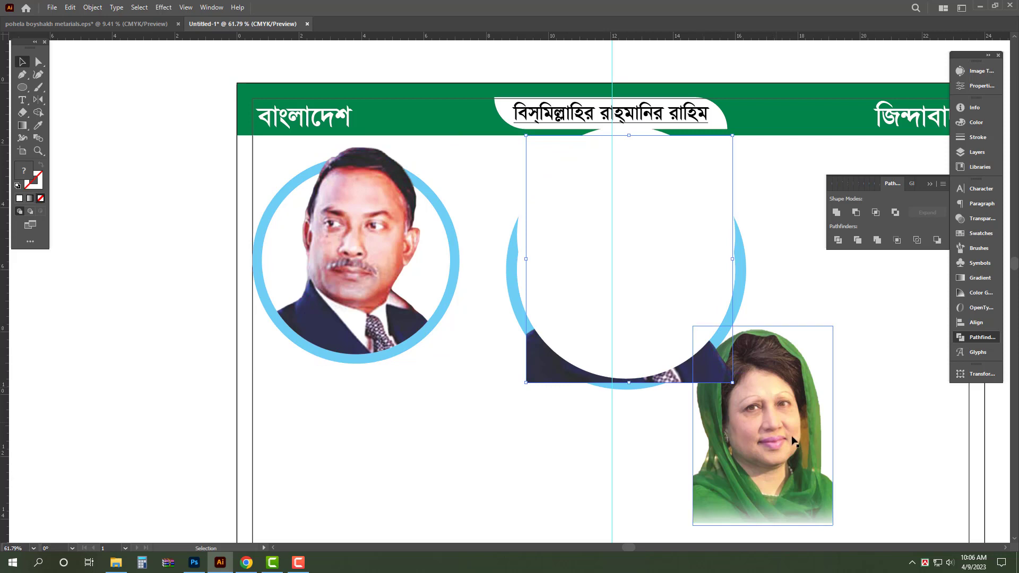
left_click_drag(799, 447, 639, 273)
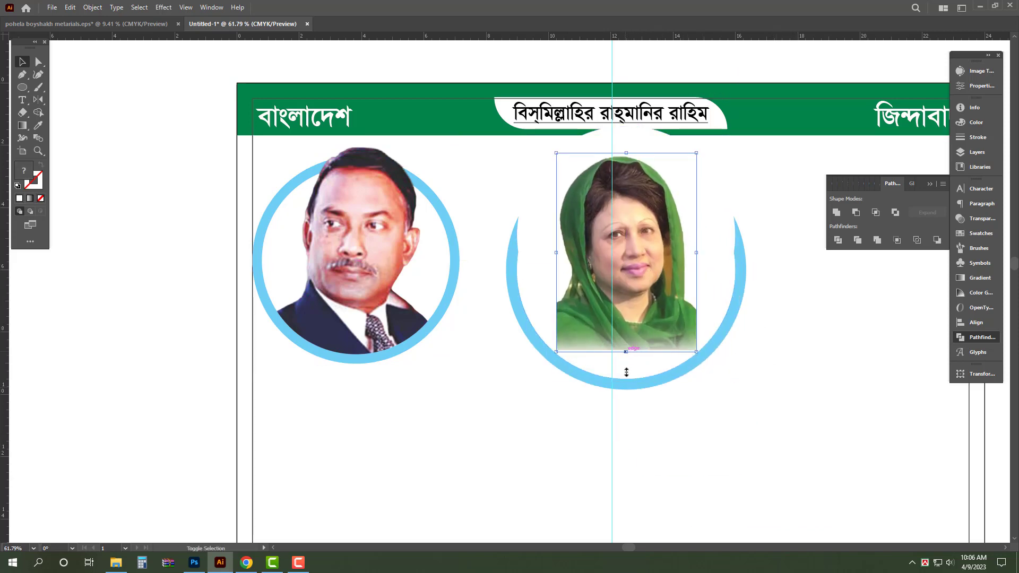
left_click_drag(626, 352, 626, 398)
left_click_drag(634, 333, 640, 330)
Step: Bring the second frame's merged white shape to the front, clip the woman's portrait with it and open the clip group for editing
left_click(662, 139)
key("ctrl+shift+bracketright")
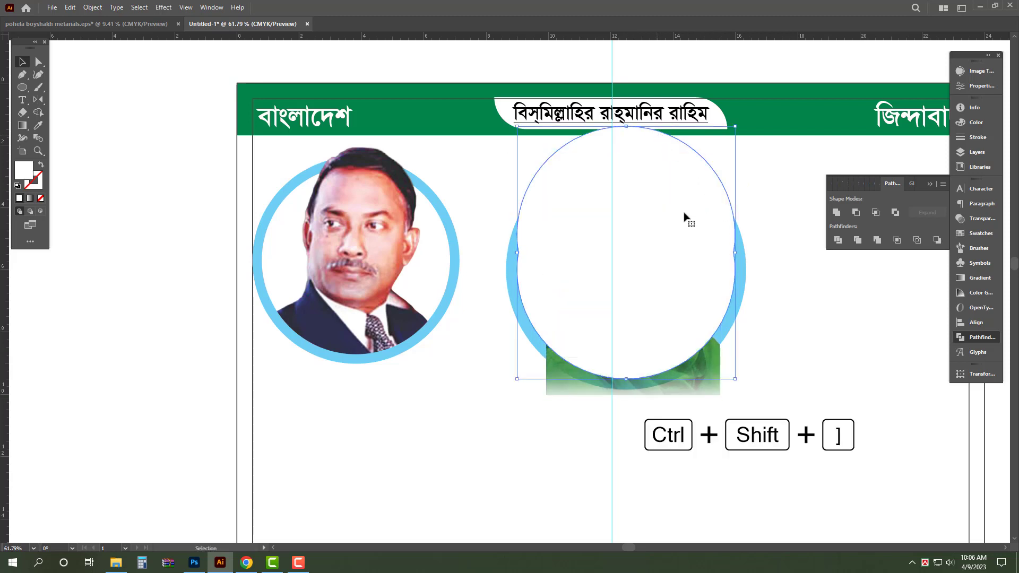
key("ctrl+7")
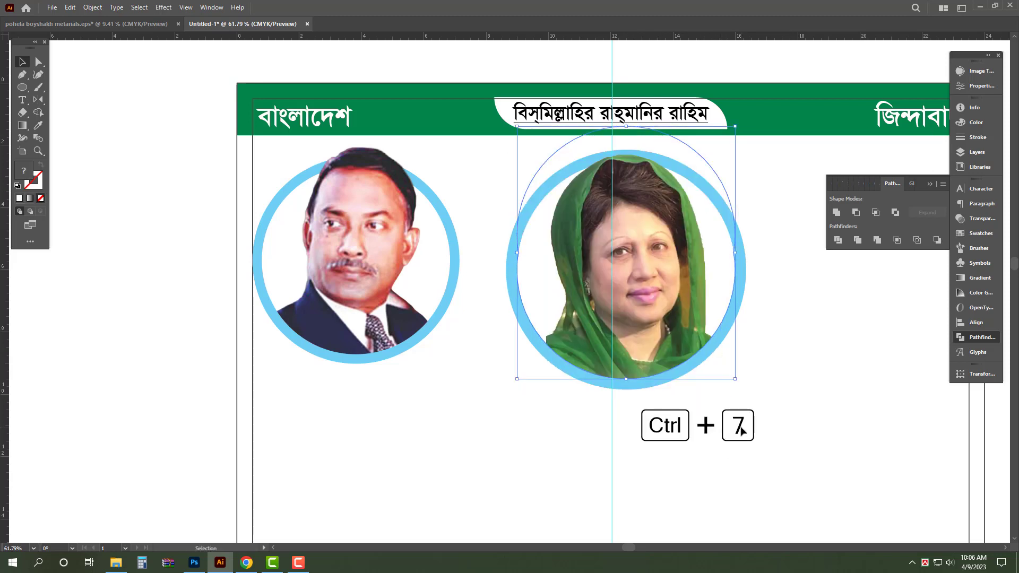
double_click(622, 190)
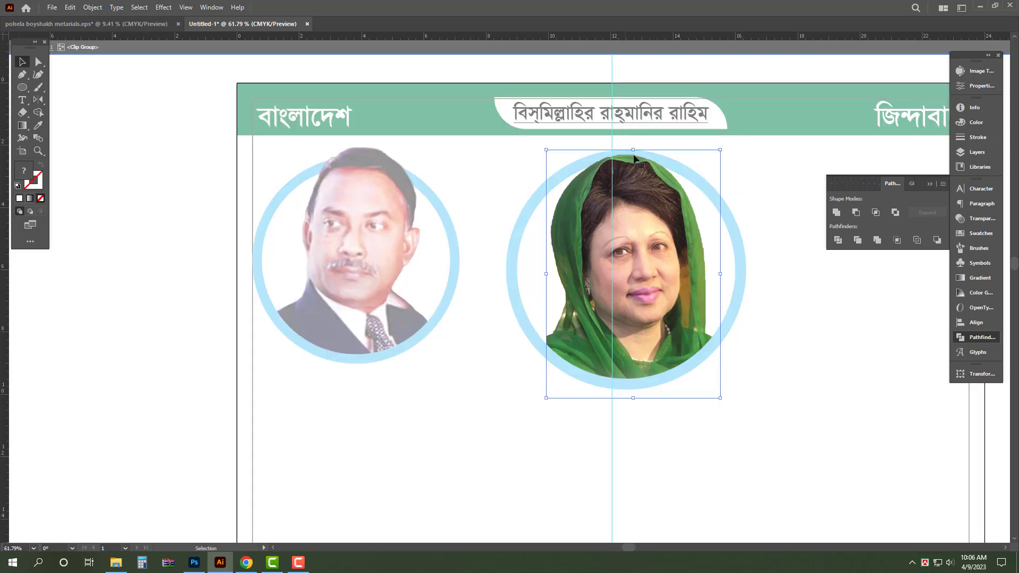
Step: Enlarge the woman's portrait slightly inside its clip group, then leave the group's editing mode
left_click_drag(633, 146, 635, 135)
left_click_drag(791, 451, 631, 314)
double_click(801, 357)
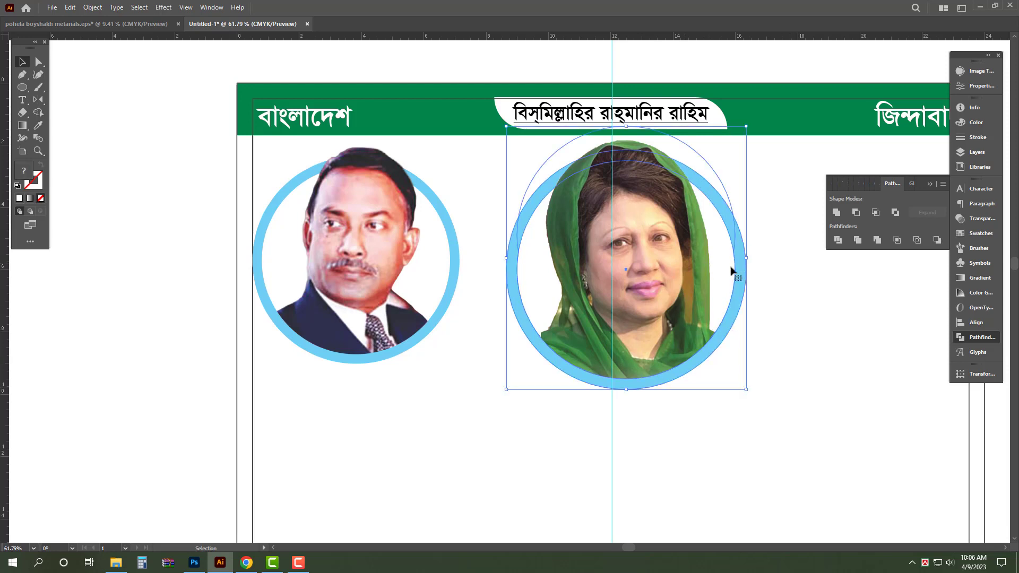
Step: Scale the woman's framed portrait down and place it overlapping the man's frame, with its outer edge at the vertical centre guide
left_click_drag(748, 259, 595, 310)
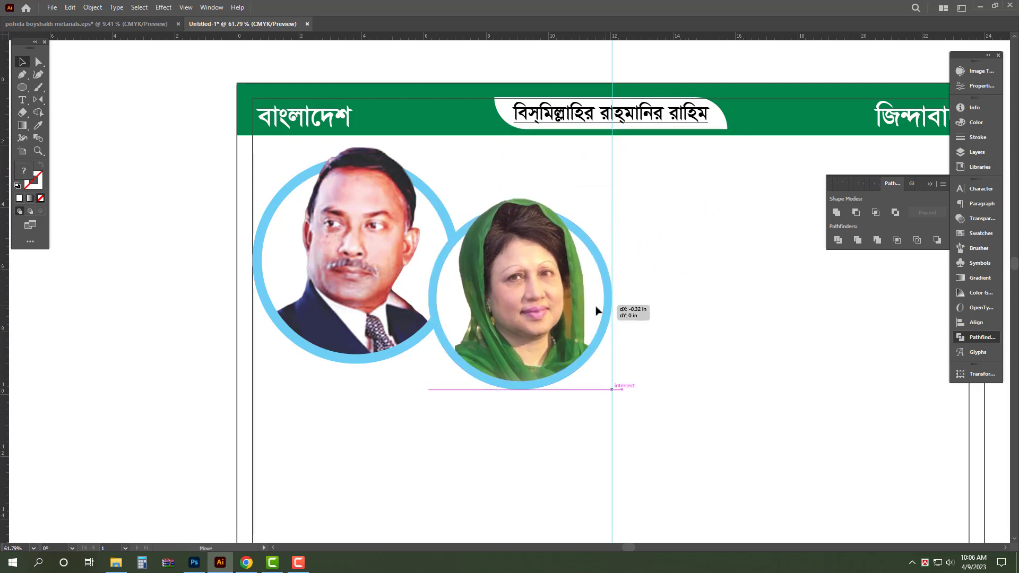
left_click_drag(511, 335, 508, 327)
left_click(630, 325)
Step: Recolour the ring around the woman's portrait green with C 60, M 0, Y 100, K 0
key("a")
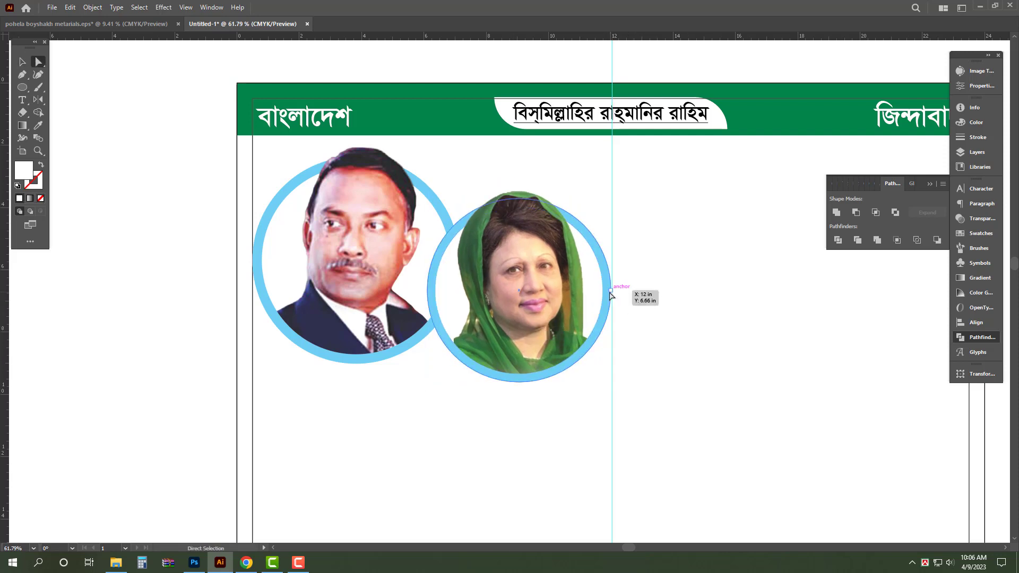
left_click(611, 292)
left_click(977, 121)
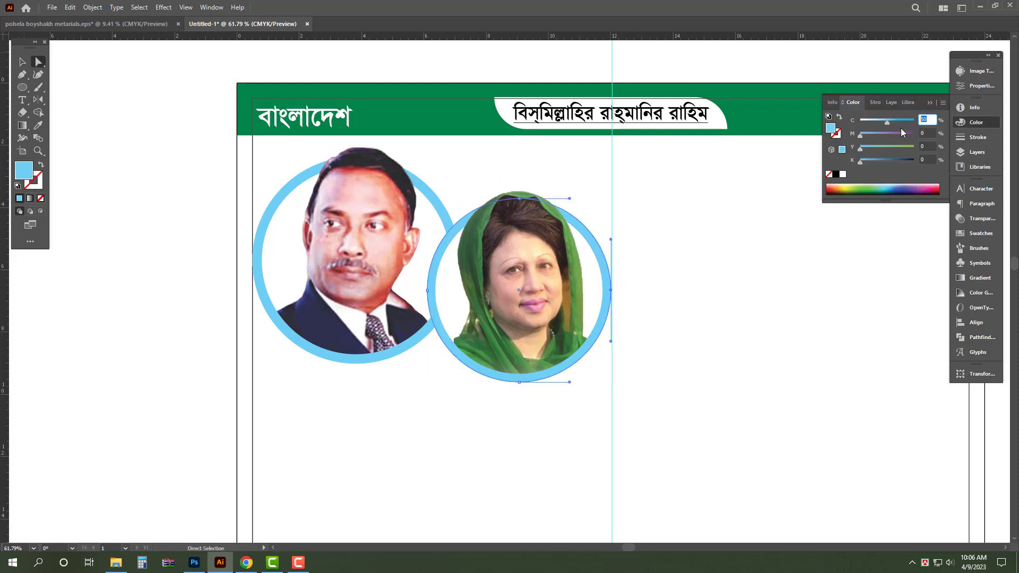
type("60")
key("Tab")
key("Tab")
type("100")
key("Return")
left_click(743, 345)
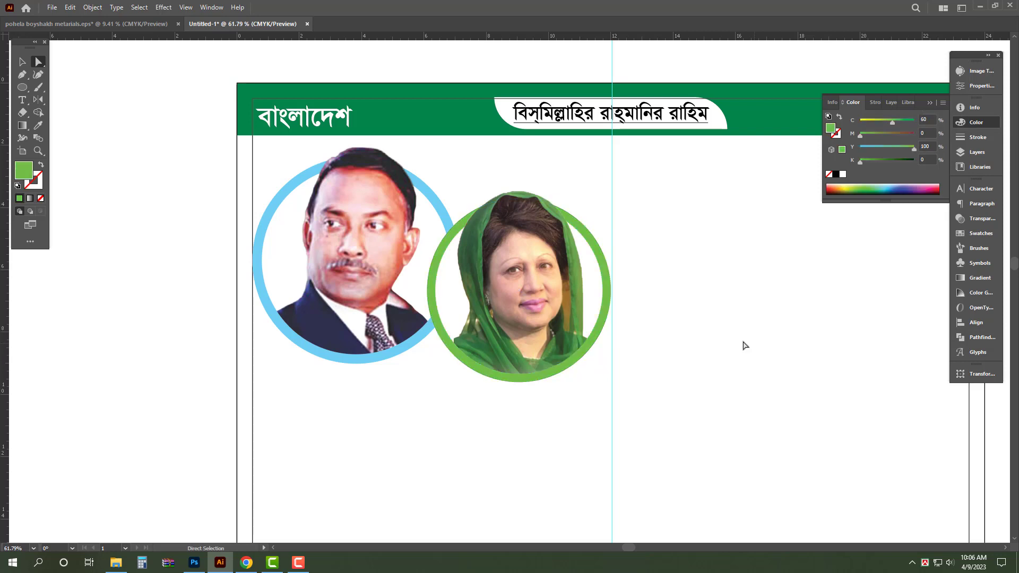
Step: Switch to File Explorer, go up to the BNP folder and open the jb... banner file in Photoshop
key("v")
scroll(425, 273, "down", 3)
left_click_drag(542, 375, 515, 274)
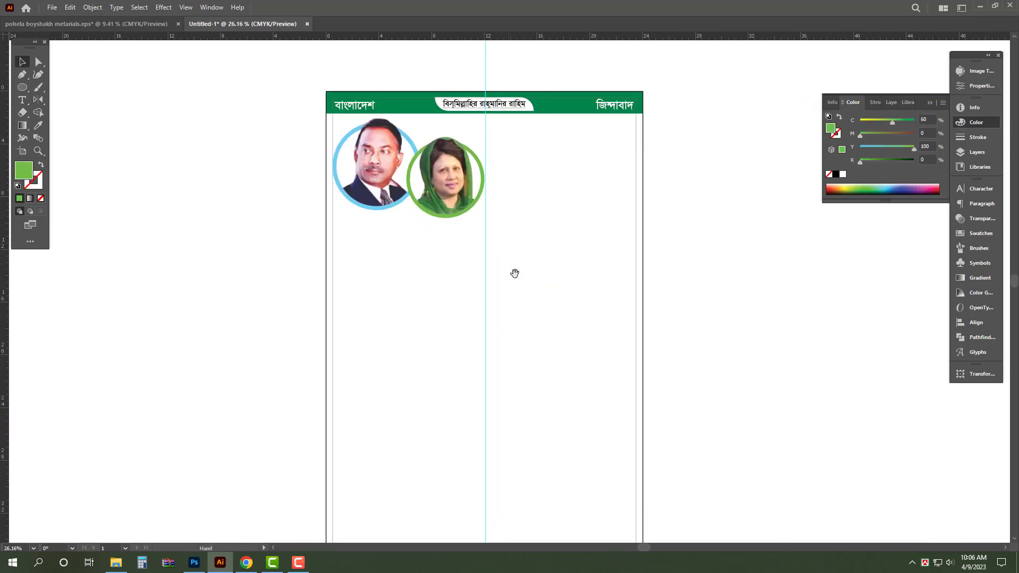
scroll(515, 273, "down", 1)
left_click(119, 566)
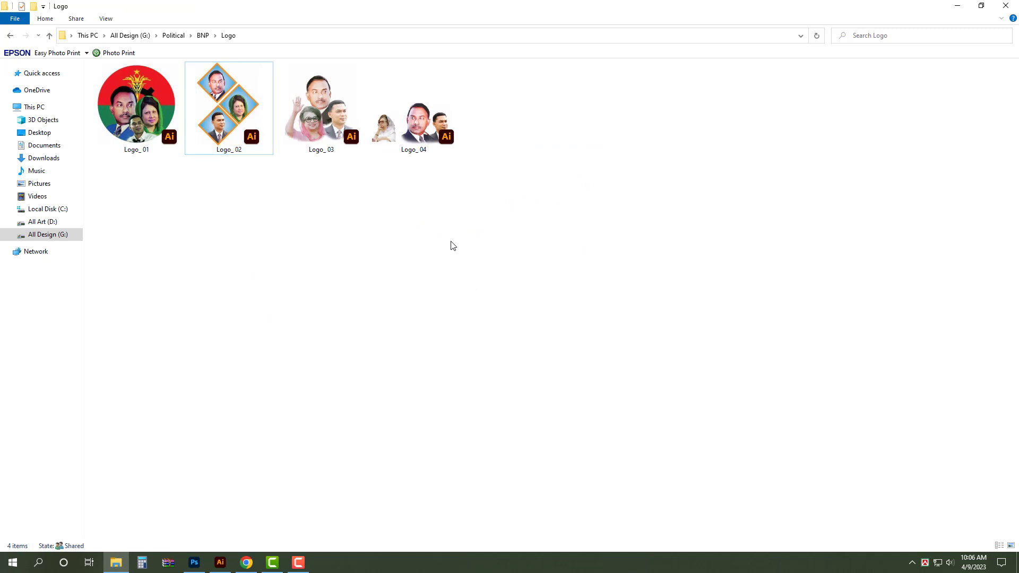
key("BackSpace")
scroll(533, 252, "down", 2)
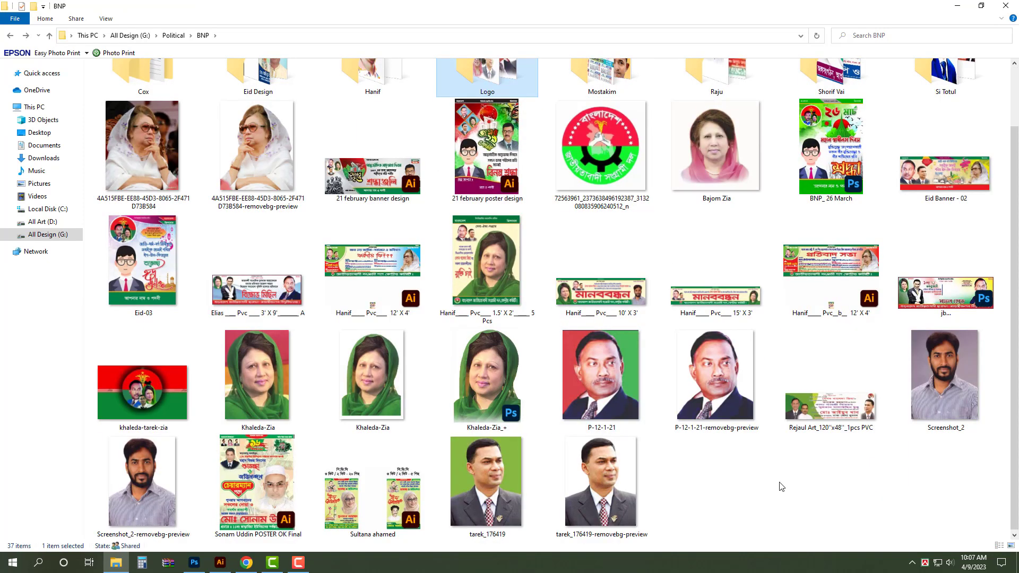
left_click(953, 302)
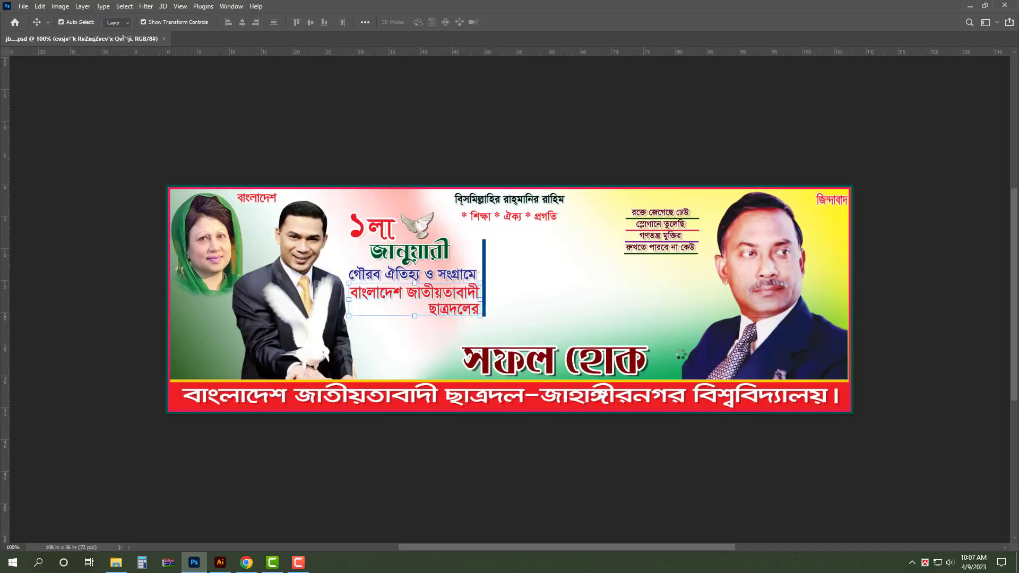
Step: Delete all banner elements except the man with the dove, and move him to the right end of the canvas, flipped horizontally
left_click_drag(871, 132, 440, 479)
key("Delete")
left_click_drag(711, 321, 754, 340)
key("ctrl+t")
right_click(759, 340)
left_click(800, 533)
key("Return")
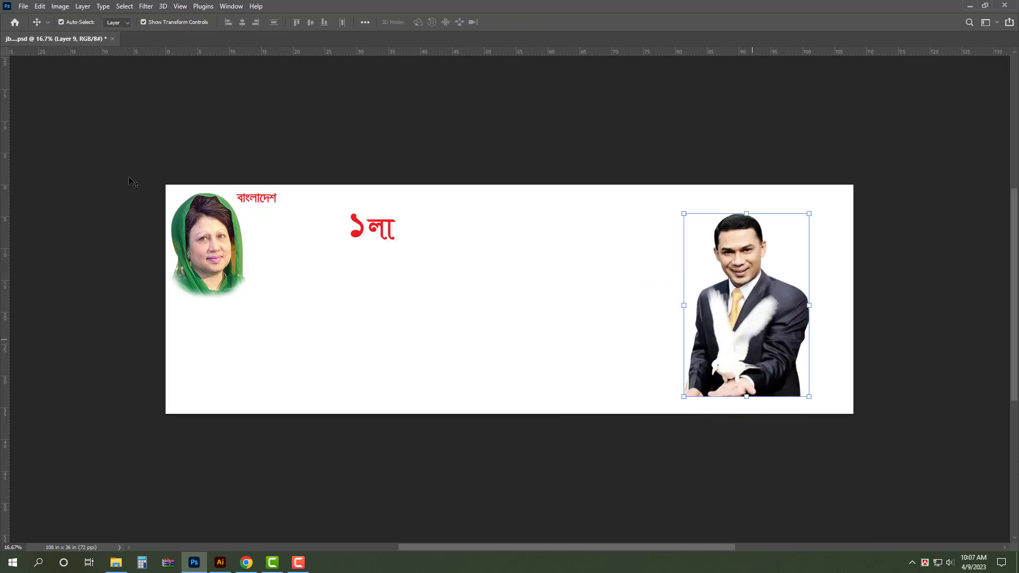
left_click_drag(41, 150, 445, 316)
key("Delete")
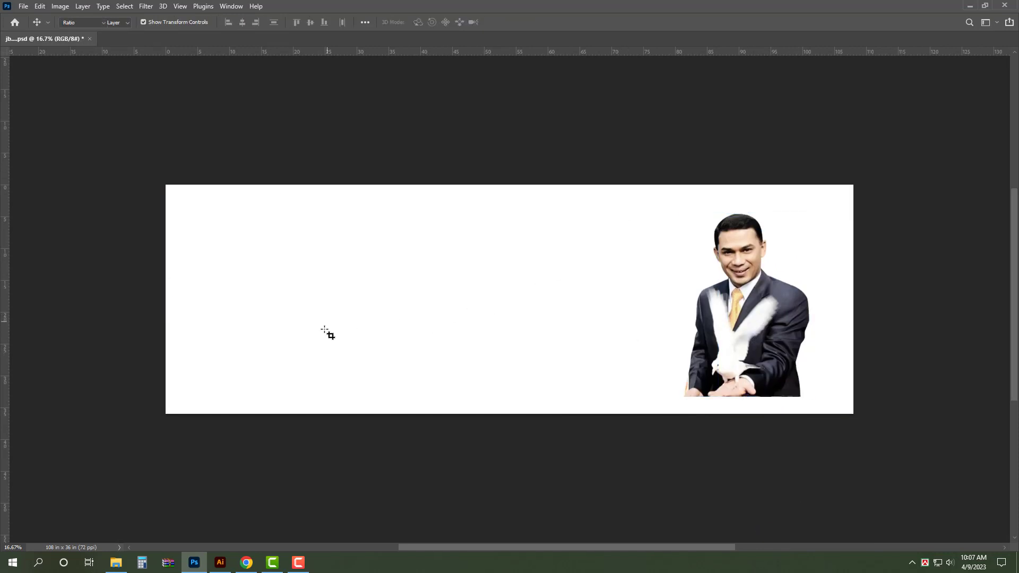
Step: Crop the canvas to about 24.3 × 36 in around the man with the dove
key("c")
left_click_drag(168, 299, 417, 296)
left_click_drag(601, 303, 588, 303)
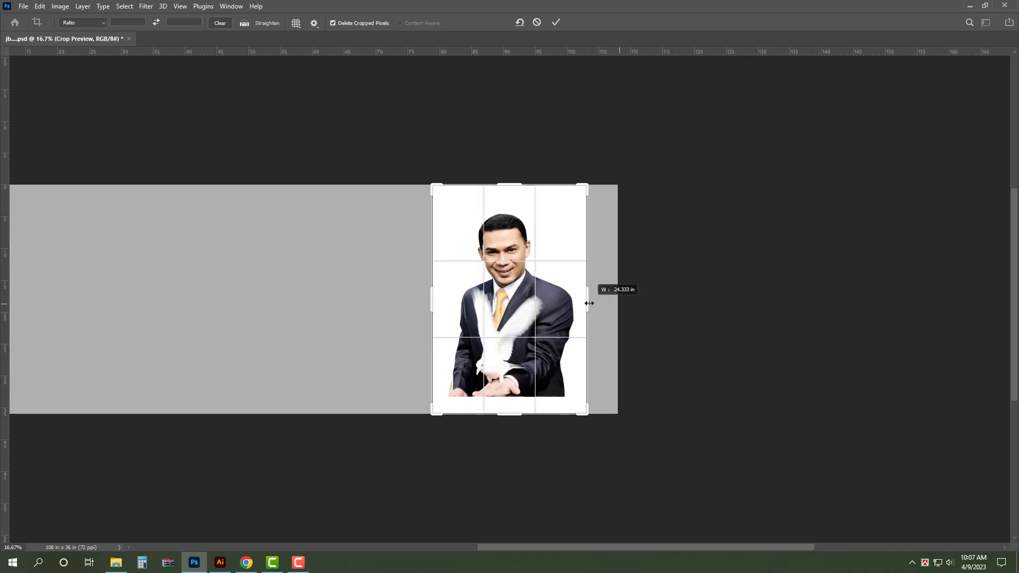
key("Return")
key("v")
key("ctrl+0")
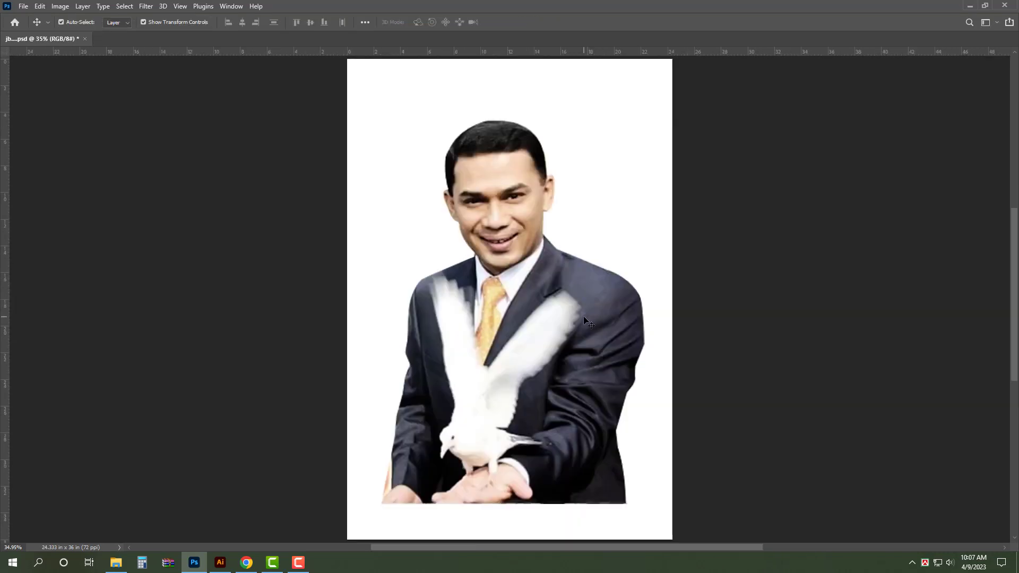
Step: Move the man's layer up a little and fade out its bottom edge with an enlarged soft Eraser brush
key("ctrl+minus")
key("Tab")
left_click(556, 349)
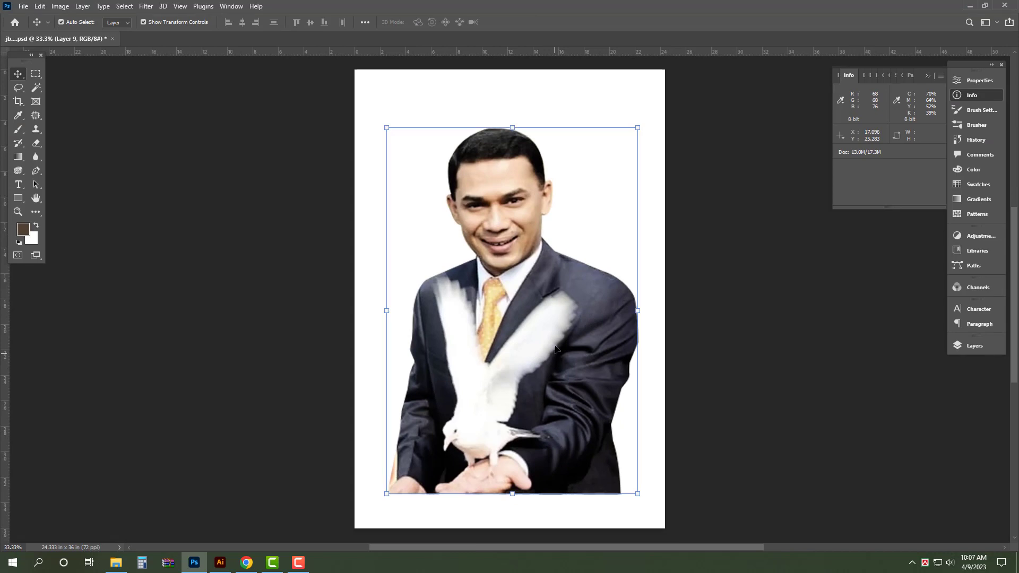
left_click_drag(556, 349, 556, 320)
left_click(36, 143)
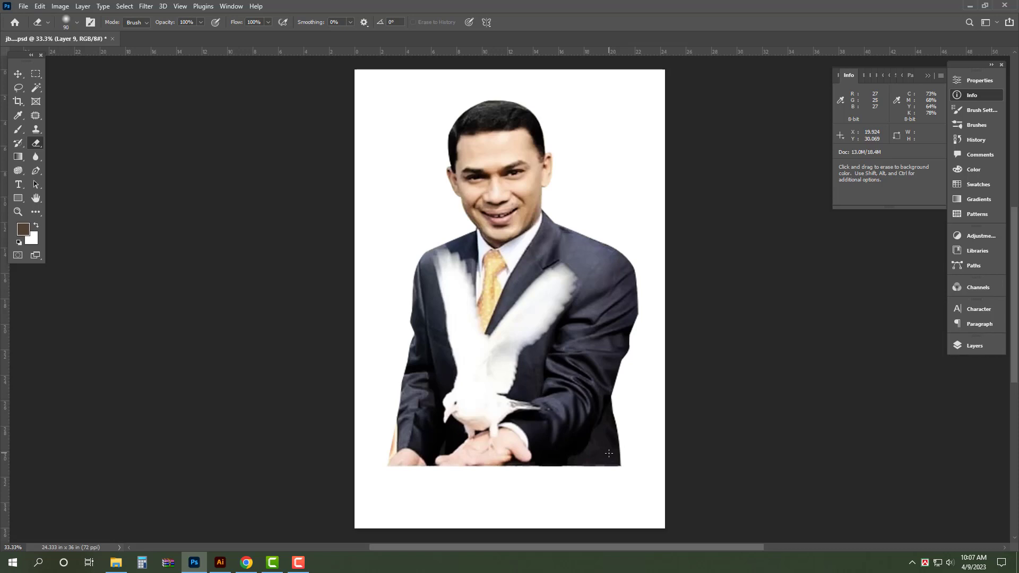
key("bracketright")
key("bracketright")
mouse_move(616, 481)
left_mouse_down()
mouse_move(364, 490)
mouse_move(677, 494)
mouse_move(302, 489)
mouse_move(613, 482)
mouse_move(317, 475)
left_mouse_up()
key("v")
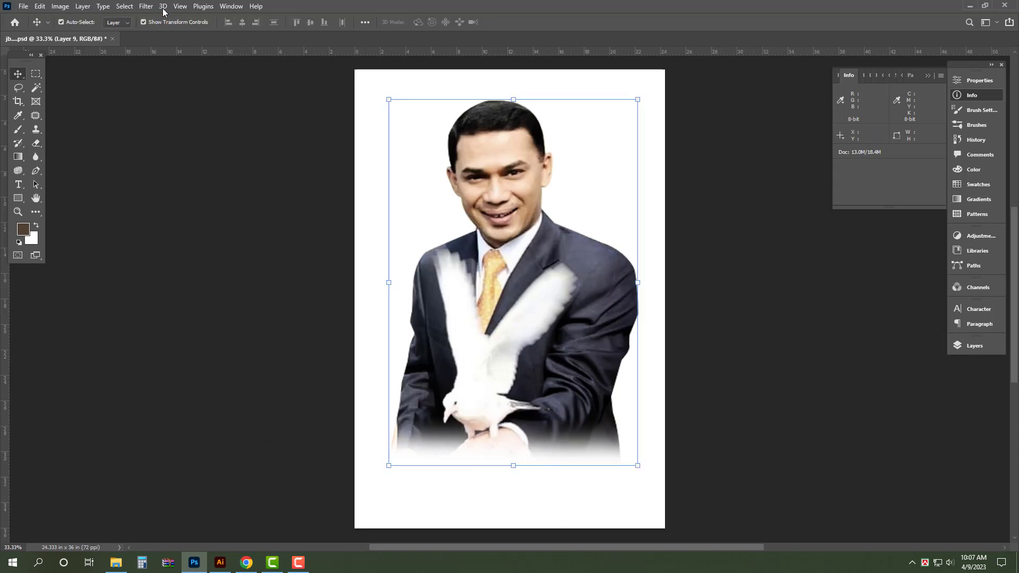
Step: Apply the Smart Blur filter to the man's layer
left_click(146, 5)
mouse_move(178, 141)
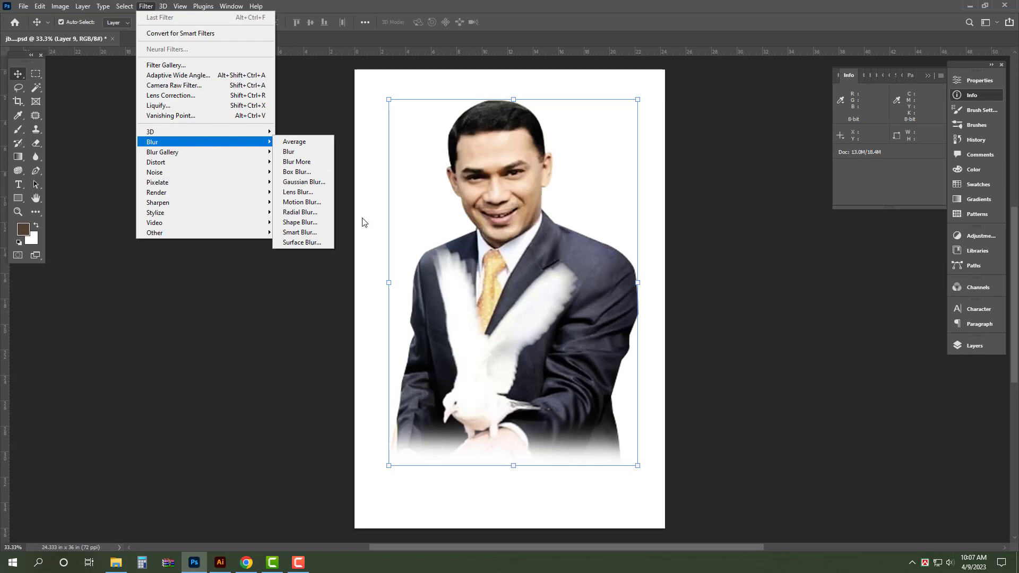
left_click(319, 235)
left_click_drag(462, 184, 514, 210)
key("Return")
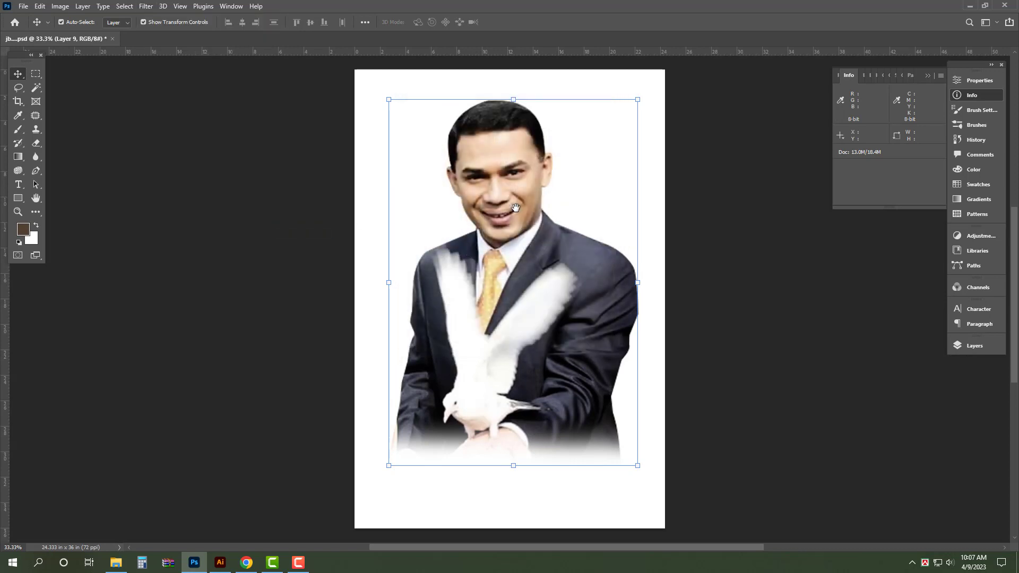
Step: Save the cropped image as a separate jb... PSD file on the Desktop and close the document
key("ctrl+shift+s")
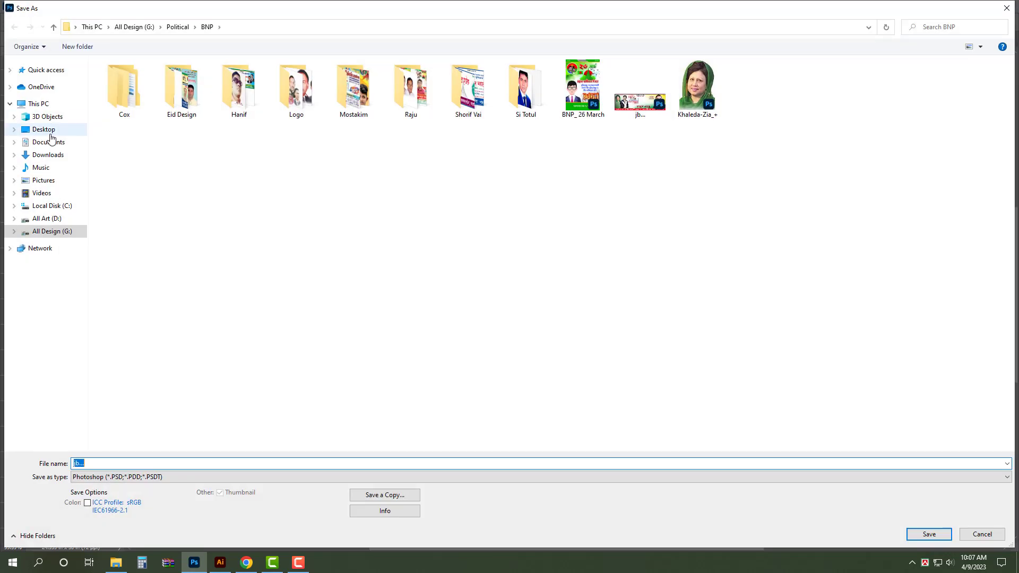
left_click(43, 129)
key("shift+Tab")
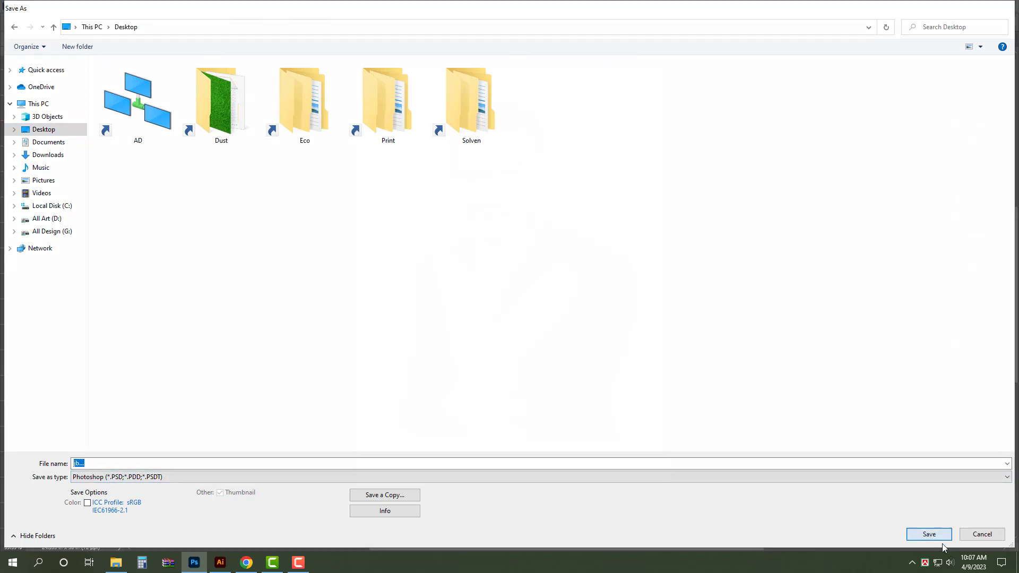
key("Return")
key("ctrl+w")
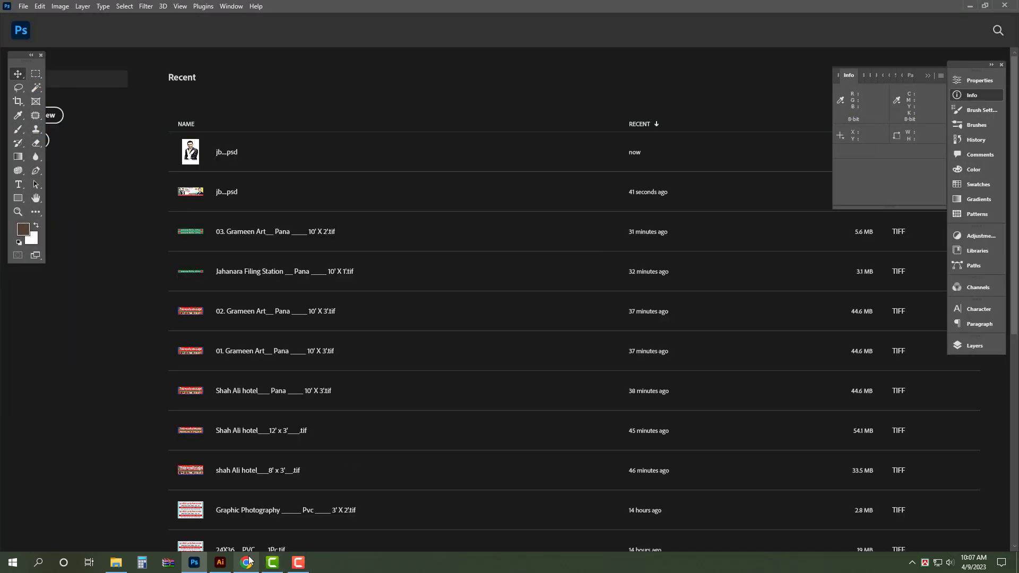
Step: Switch to Illustrator and open the jb... PSD from the Desktop with its layers flattened to a single image
left_click(220, 562)
key("ctrl+o")
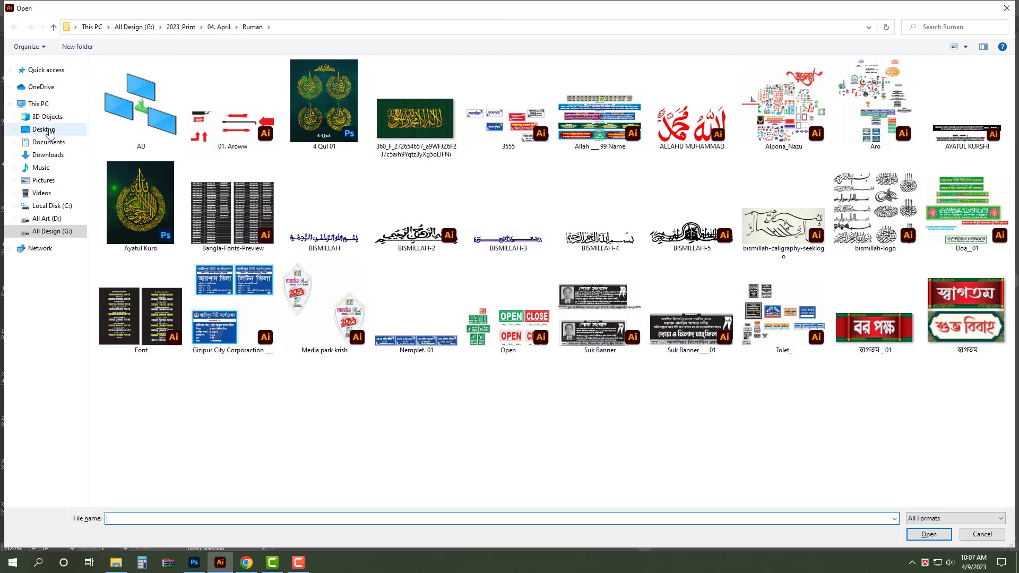
left_click(44, 129)
double_click(472, 103)
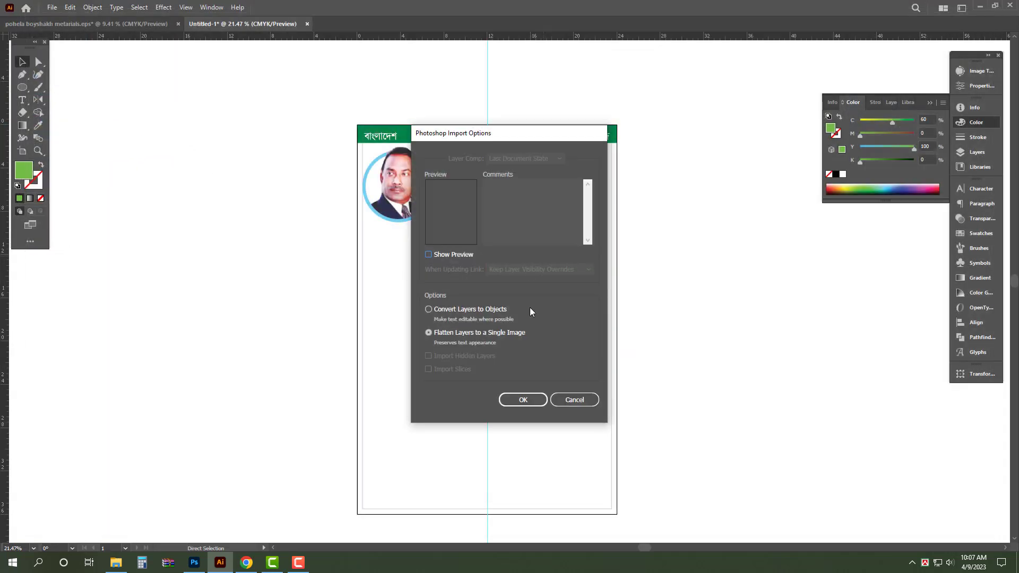
left_click(516, 403)
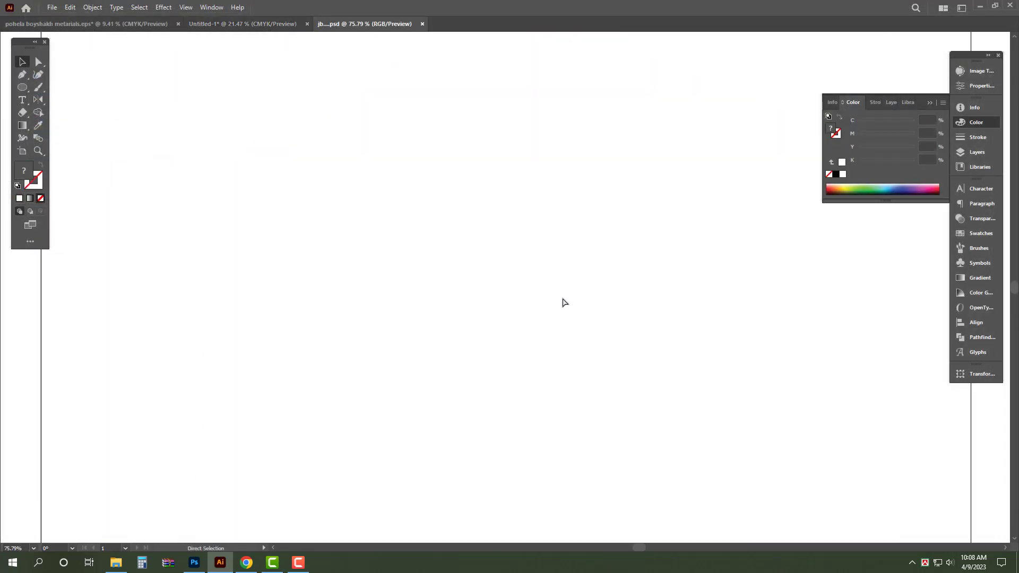
Step: Transfer the man's image from the PSD to the poster, place it on the right half below the header and scale it down
key("ctrl+w")
left_click(574, 295)
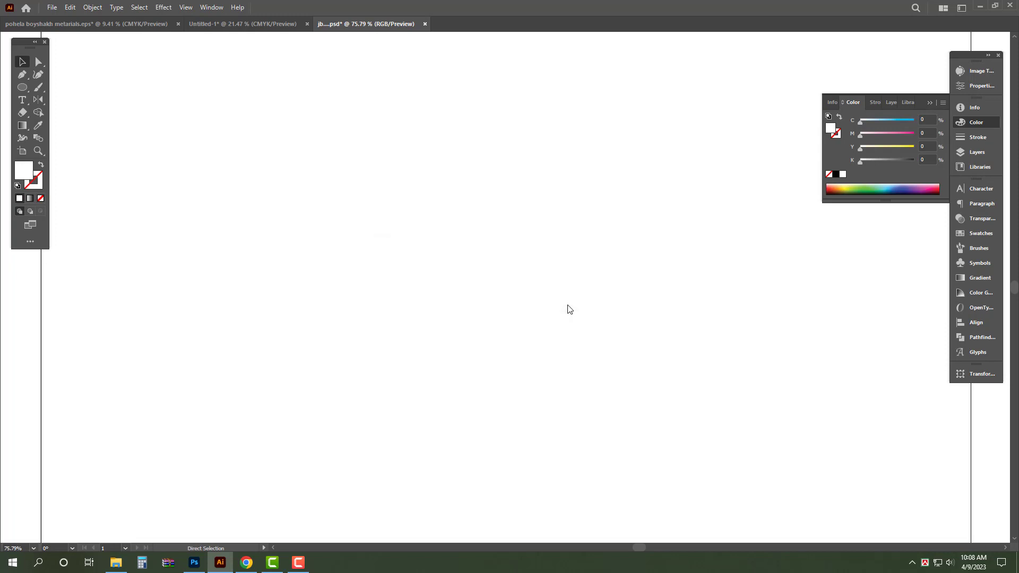
key("ctrl+v")
left_click_drag(547, 293, 590, 306)
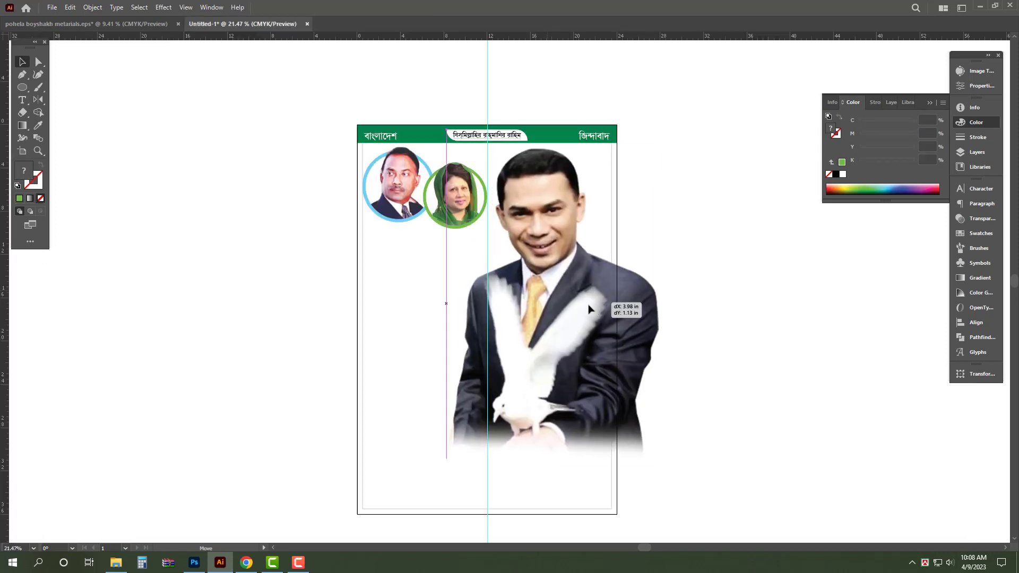
left_click_drag(552, 460, 557, 396)
left_click(760, 321)
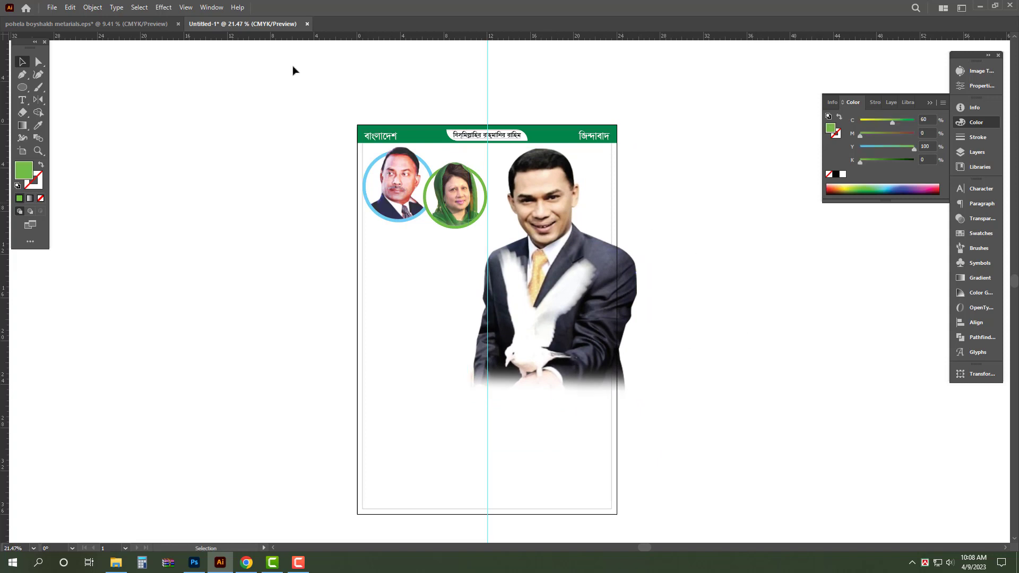
Step: Cut the festival background picture from the pohela boyshakh metarials file and paste it into the poster
left_click(152, 26)
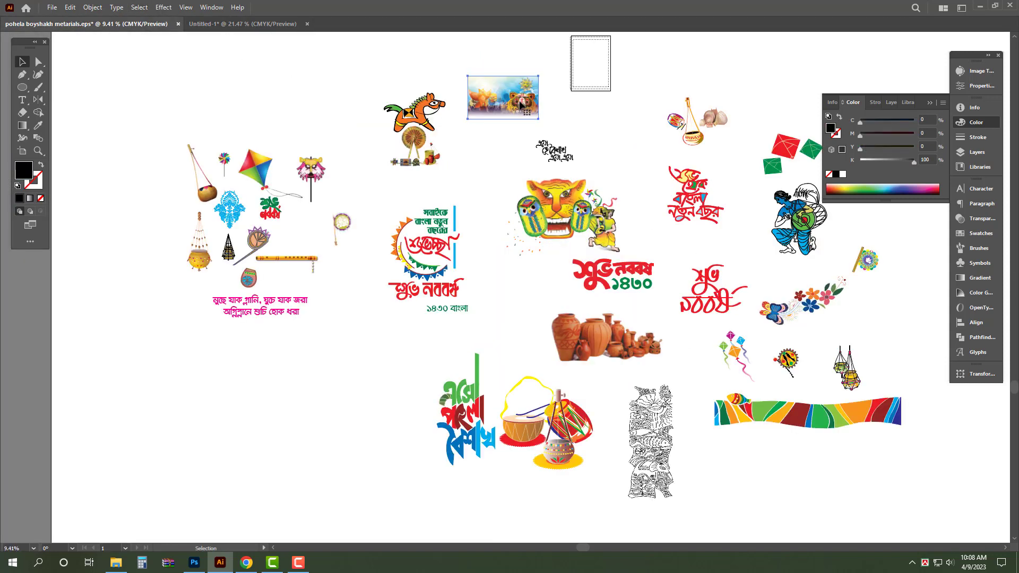
key("ctrl+x")
key("ctrl+Tab")
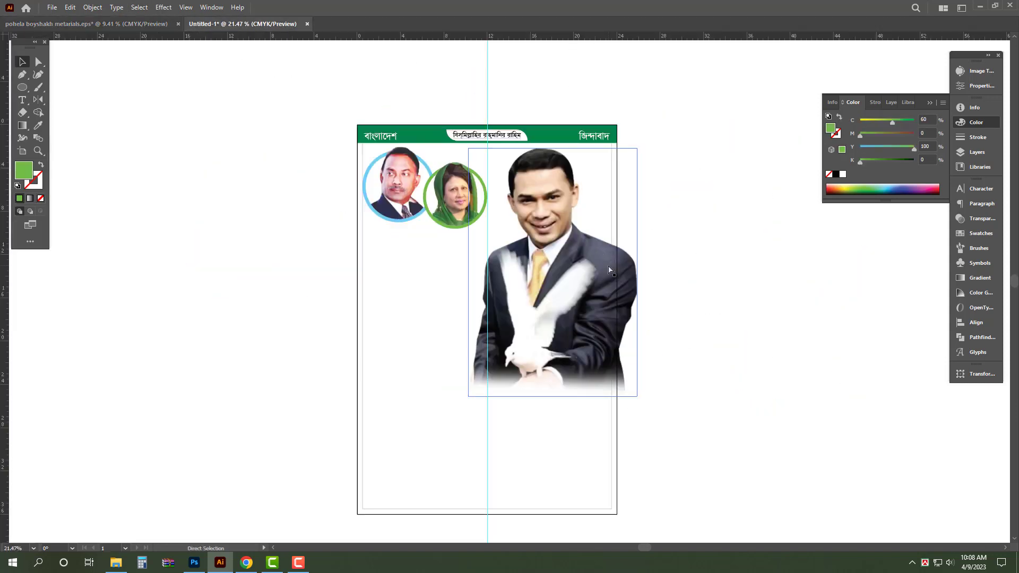
key("ctrl+v")
Step: Set the festival background picture's width to 24 in, keeping its proportions
scroll(510, 232, "up", 1)
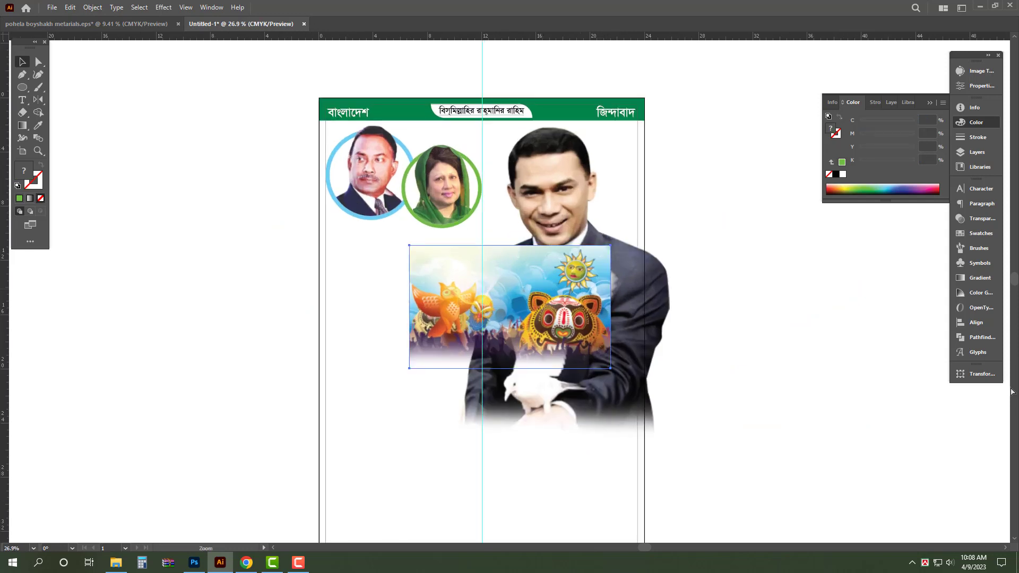
left_click(974, 374)
left_click(926, 387)
type("24")
key("Return")
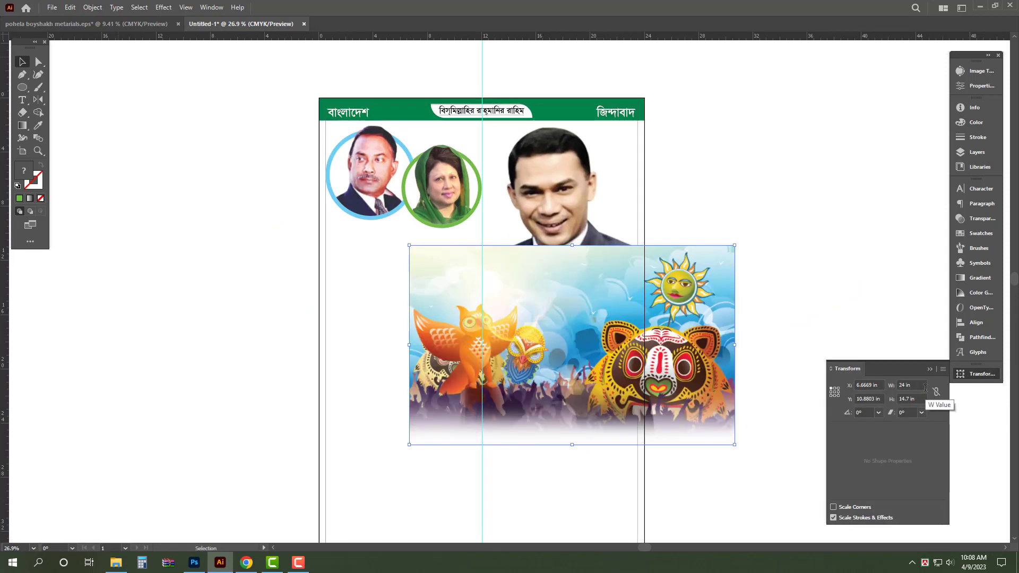
Step: Align the background picture with the poster border horizontally and at the top edge, then send the picture to the back
left_click(318, 287, "shift")
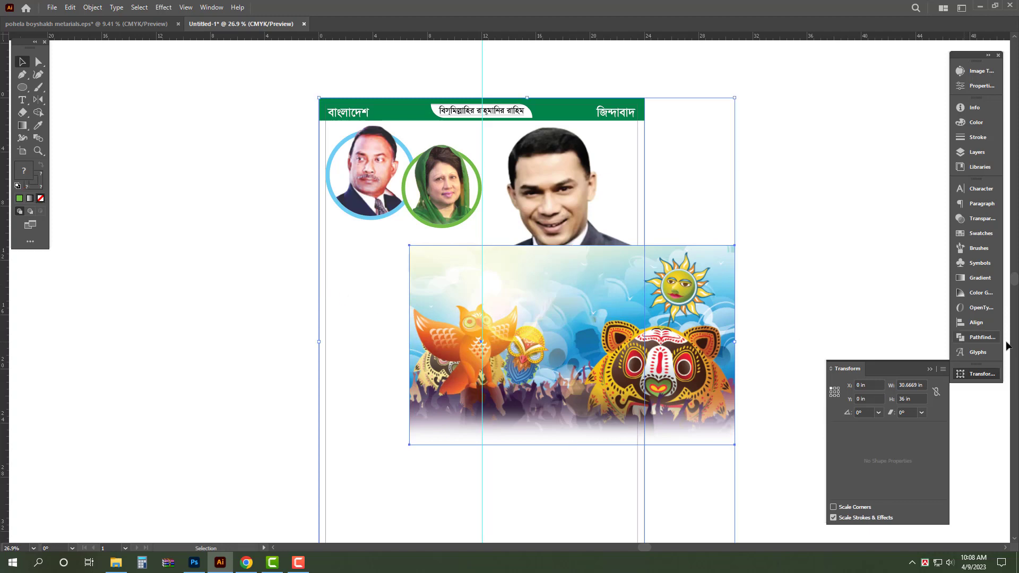
left_click(977, 322)
left_click(921, 213)
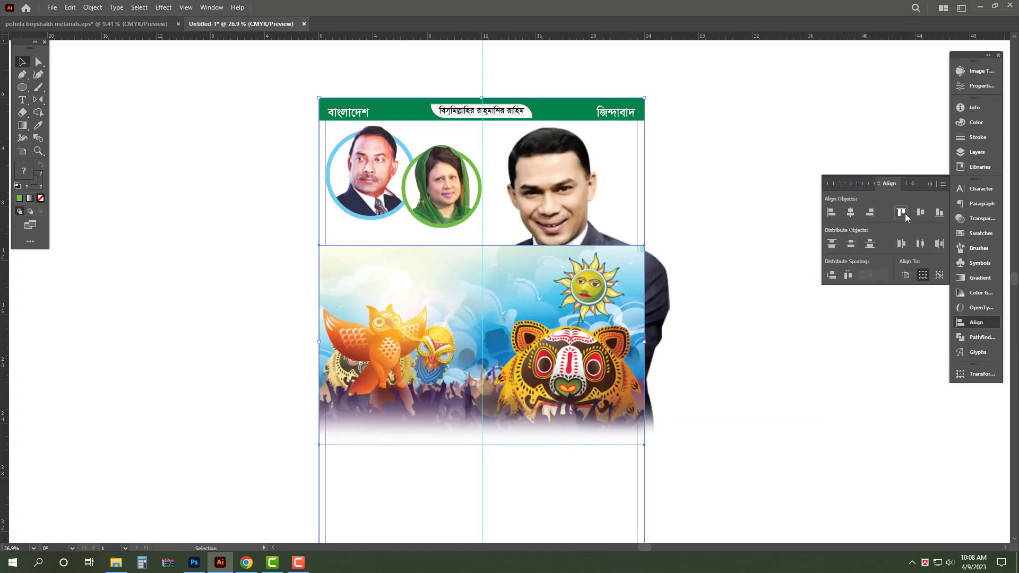
left_click(906, 214)
left_click(738, 136)
left_click(622, 173)
key("ctrl+shift+[")
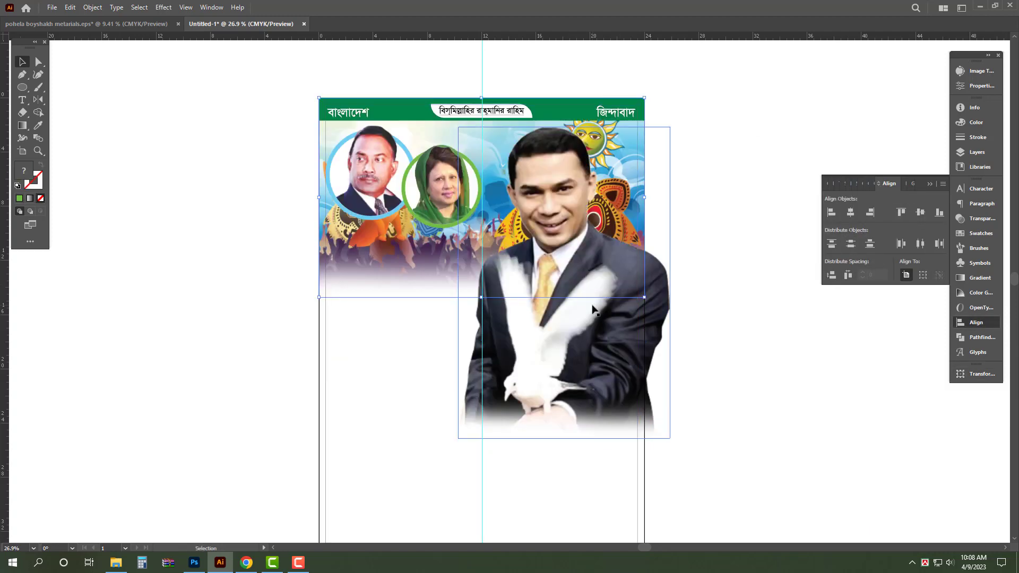
Step: Nudge the background picture down until its top edge meets the lower edge of the green header band
key("shift+Down")
key("shift+Down")
key("shift+Down")
key("shift+Down")
key("shift+Down")
key("shift+Down")
key("shift+Down")
key("shift+Down")
key("shift+Down")
key("shift+Down")
key("shift+Down")
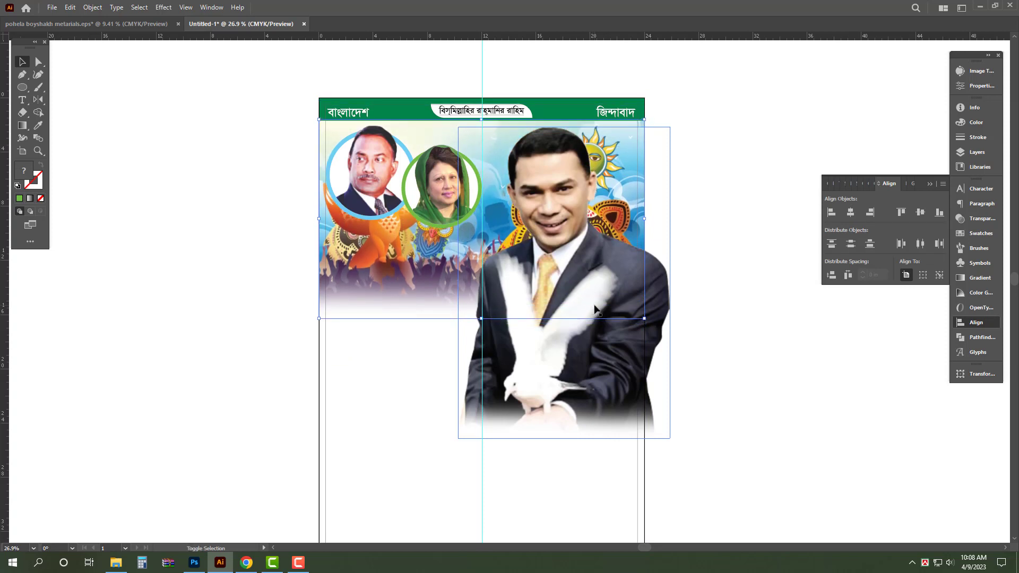
Step: Nudge the festival background picture slightly further down to leave a thin gap beneath the green header band
key("shift+Down")
key("shift+Down")
key("shift+Down")
left_click(725, 155)
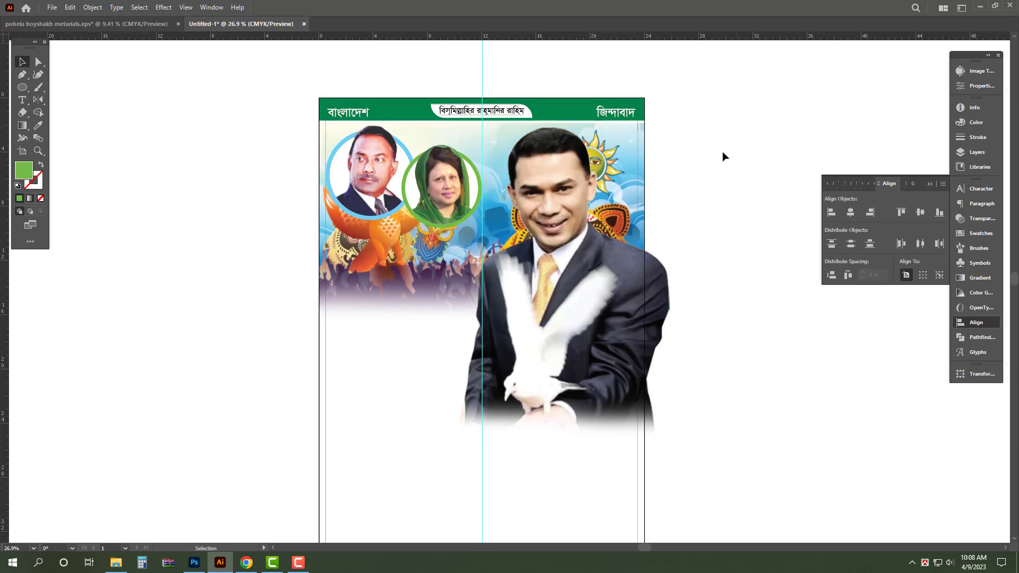
Step: Reflect the festival background picture horizontally and enlarge it from its lower corner until it extends past the poster's right edge
left_click(397, 302)
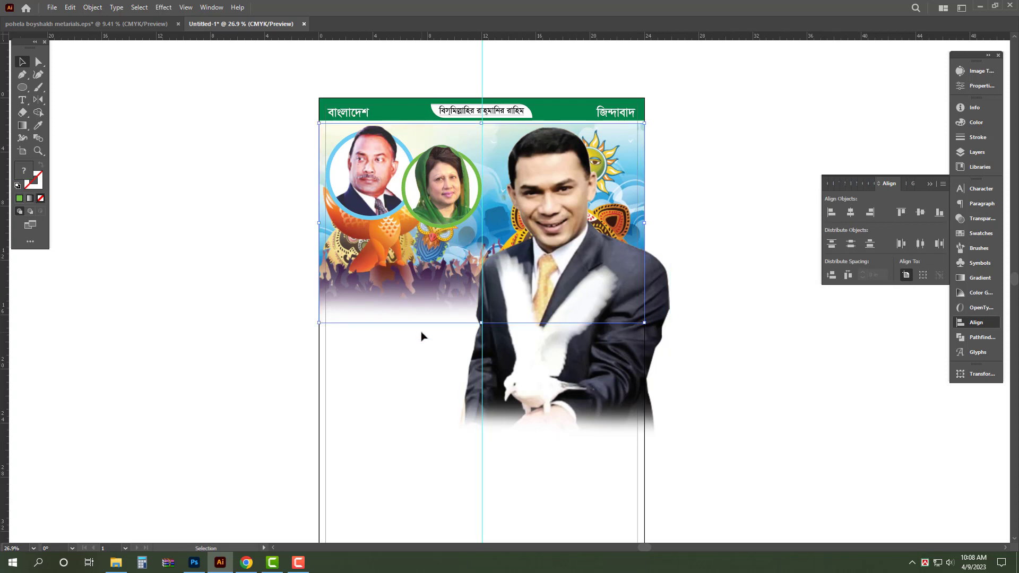
key("o")
key("Return")
key("Return")
key("v")
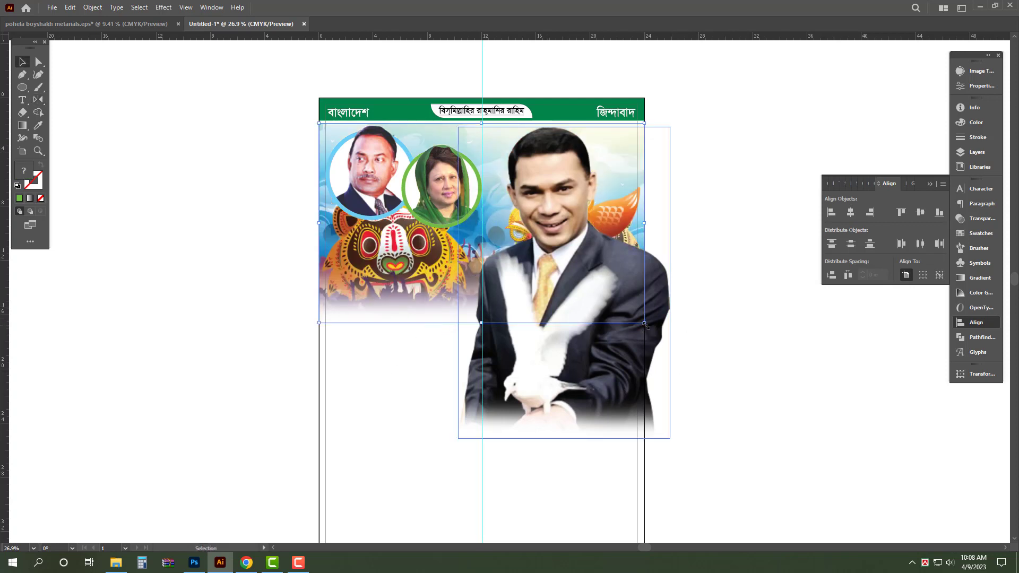
left_click_drag(645, 324, 734, 378)
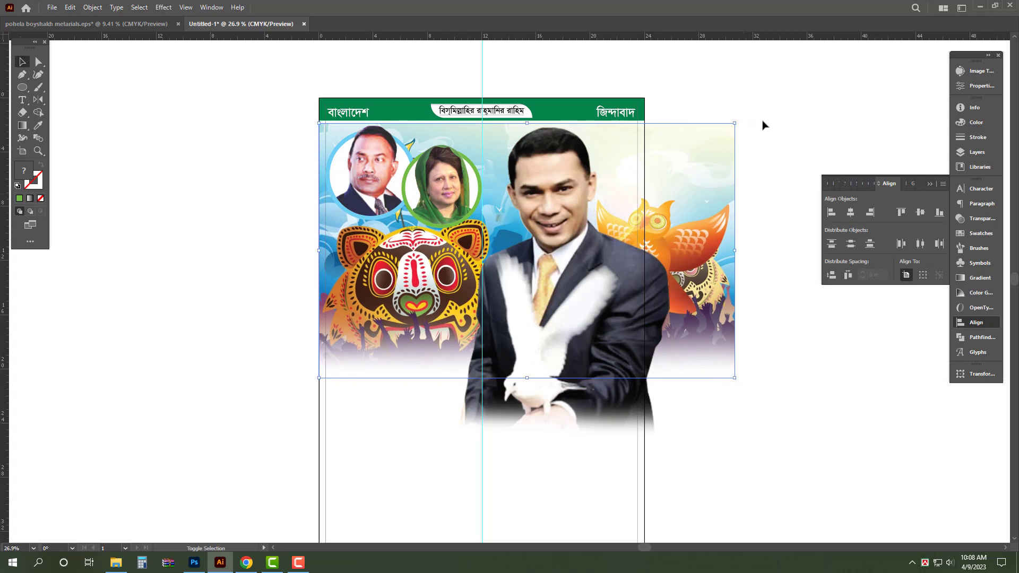
Step: Delete the festival background picture from the poster
left_click(754, 146)
left_click_drag(755, 343, 684, 222)
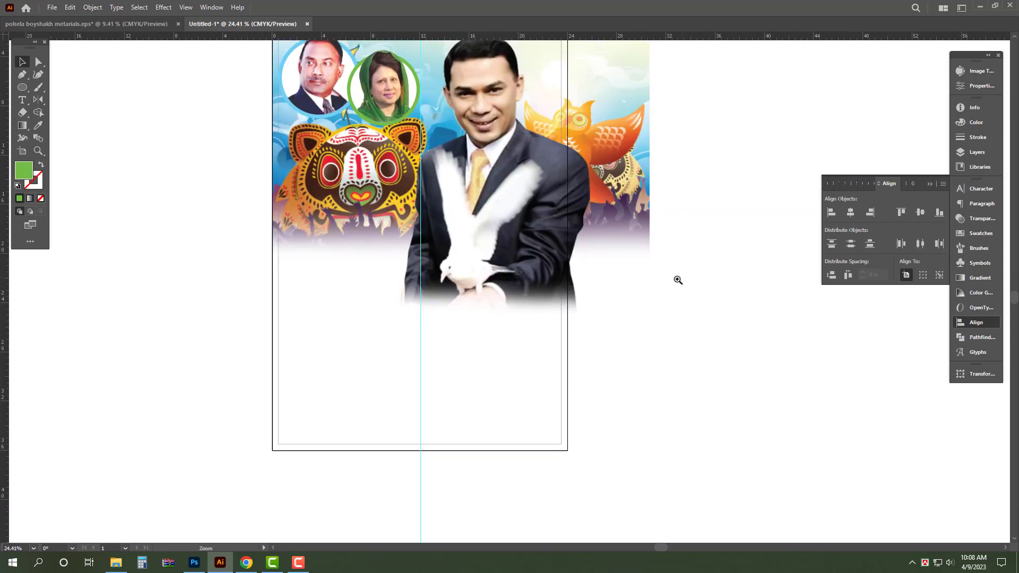
left_click_drag(678, 280, 673, 279)
left_click_drag(677, 237, 673, 293)
left_click(603, 187)
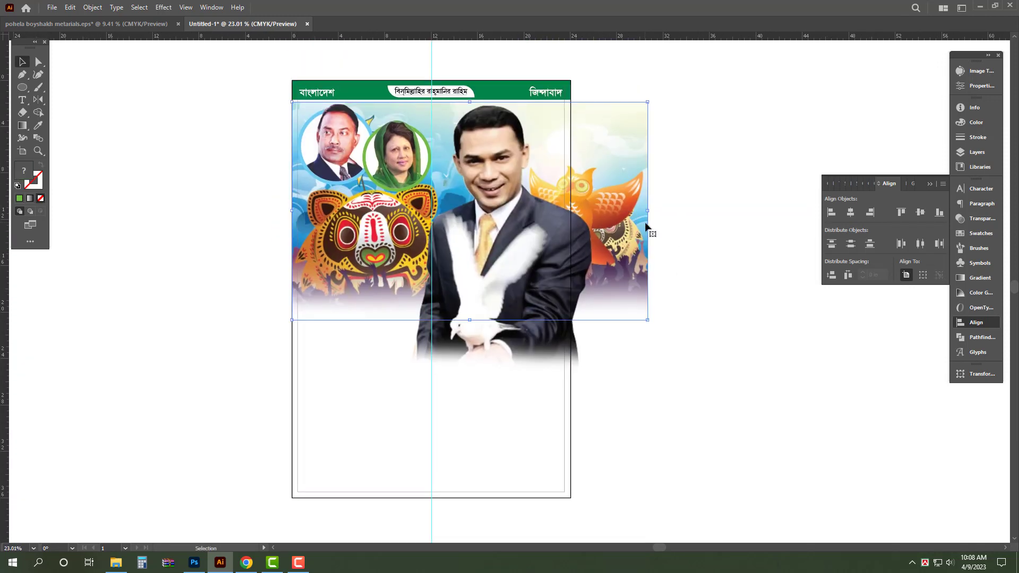
key("Delete")
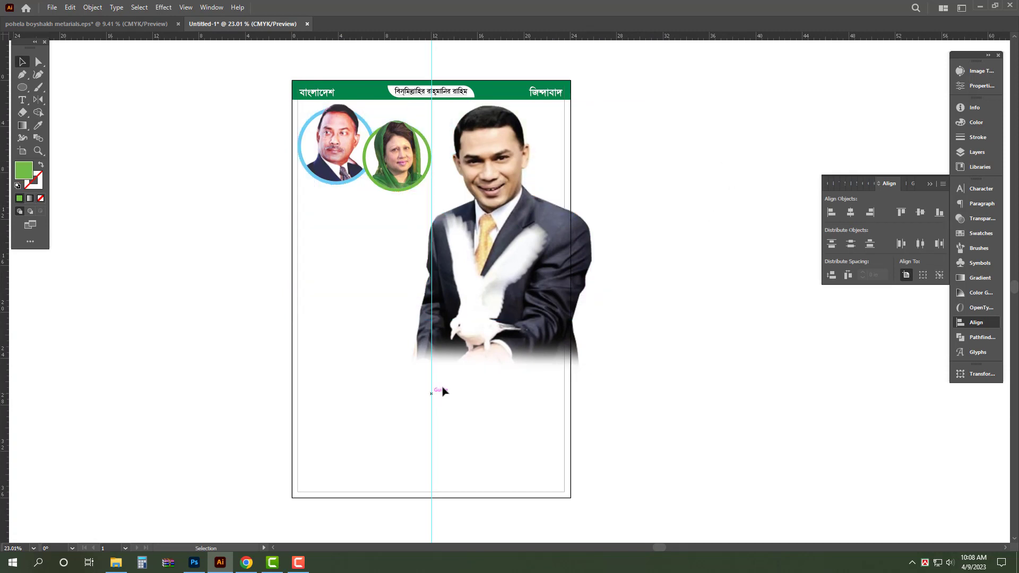
Step: Draw a Pen path across the poster's lower part, curving down from outside the left border into a horizontal segment about 22.5 in long
left_click_drag(601, 490, 612, 487)
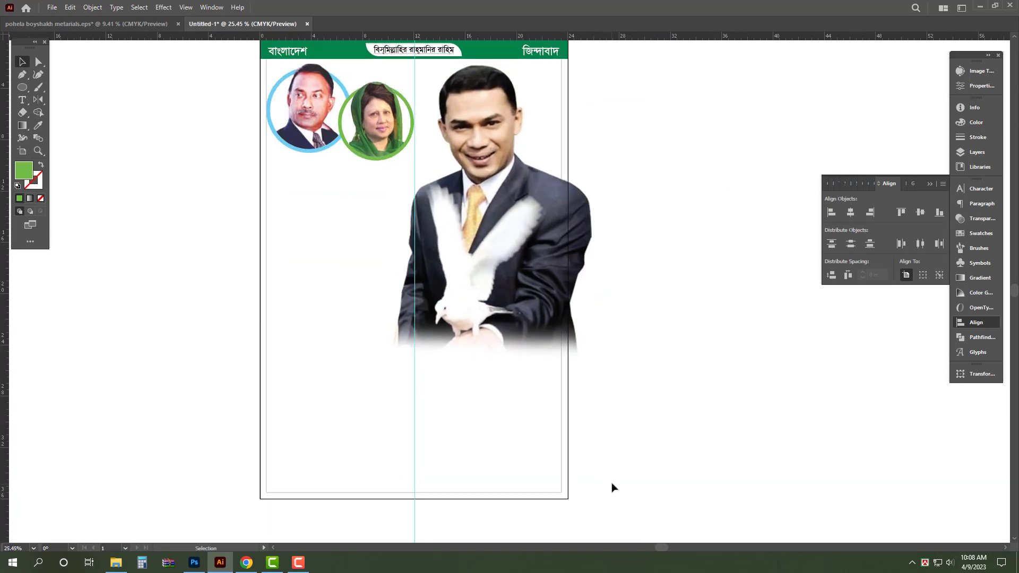
left_click(568, 442)
left_click_drag(626, 446, 618, 445)
left_click_drag(619, 446, 614, 454)
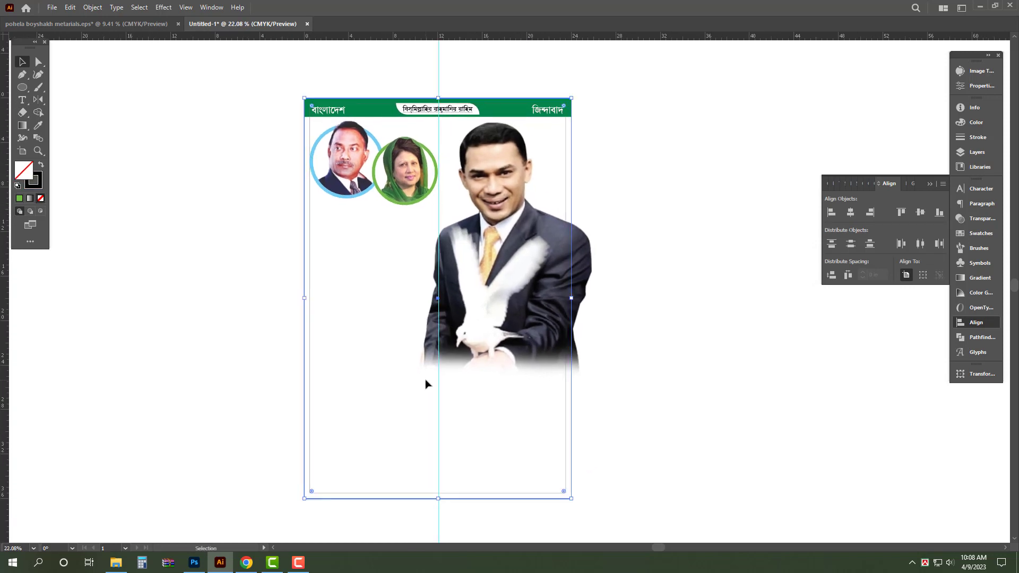
left_click(22, 74)
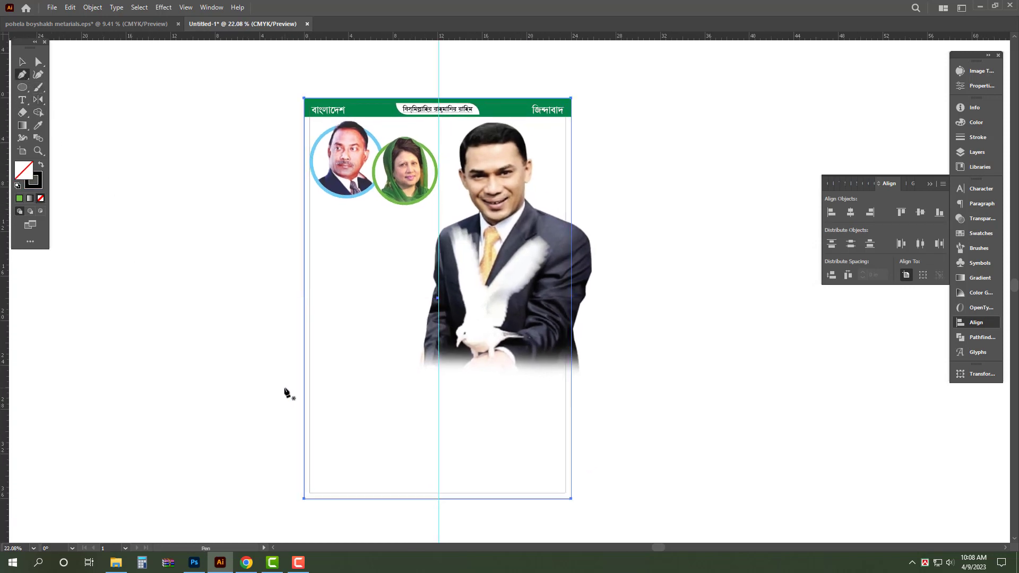
left_click(274, 377)
left_click_drag(380, 443, 460, 441)
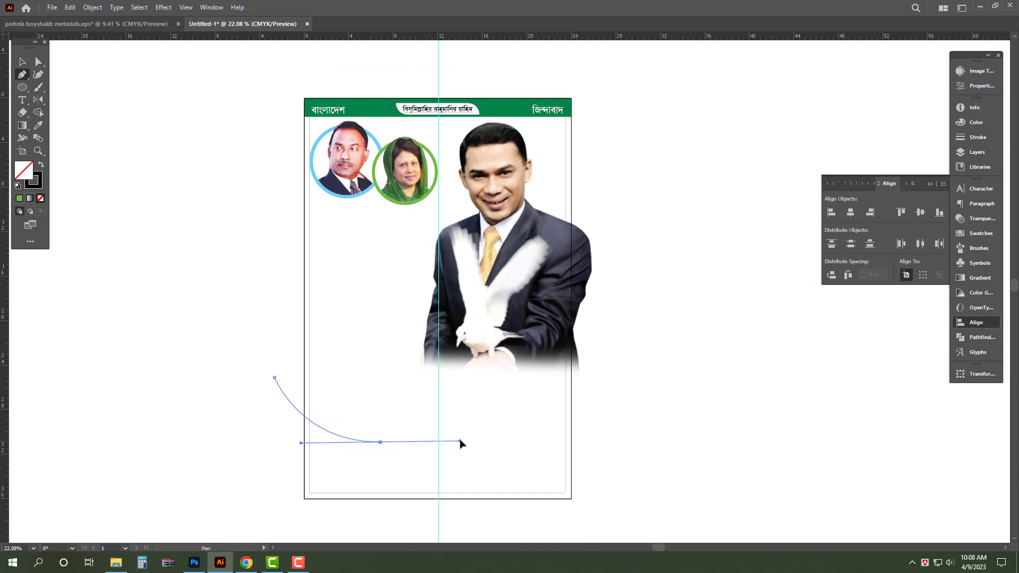
left_click(381, 443)
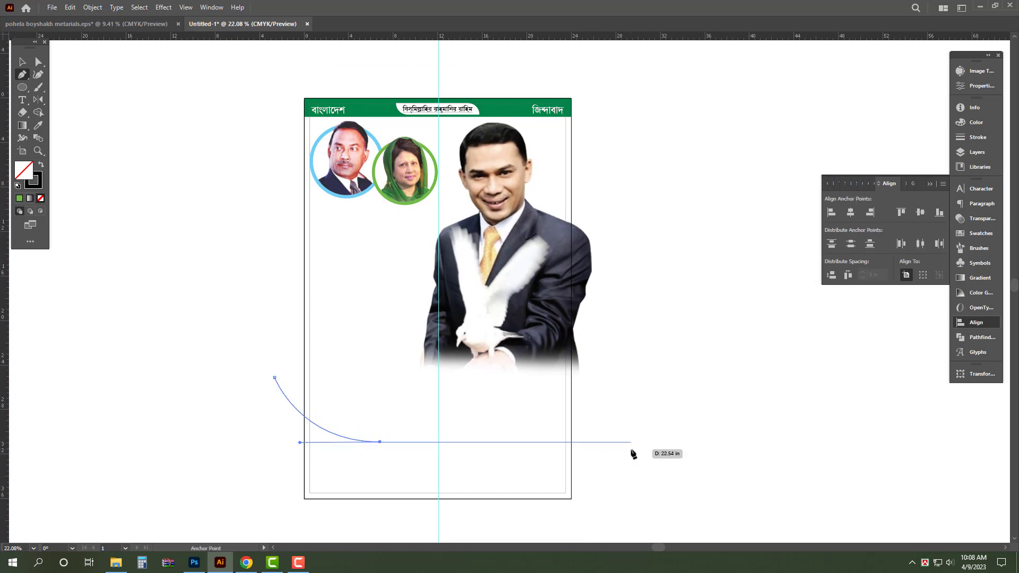
left_click(631, 452, "shift")
key("v")
left_click(156, 236)
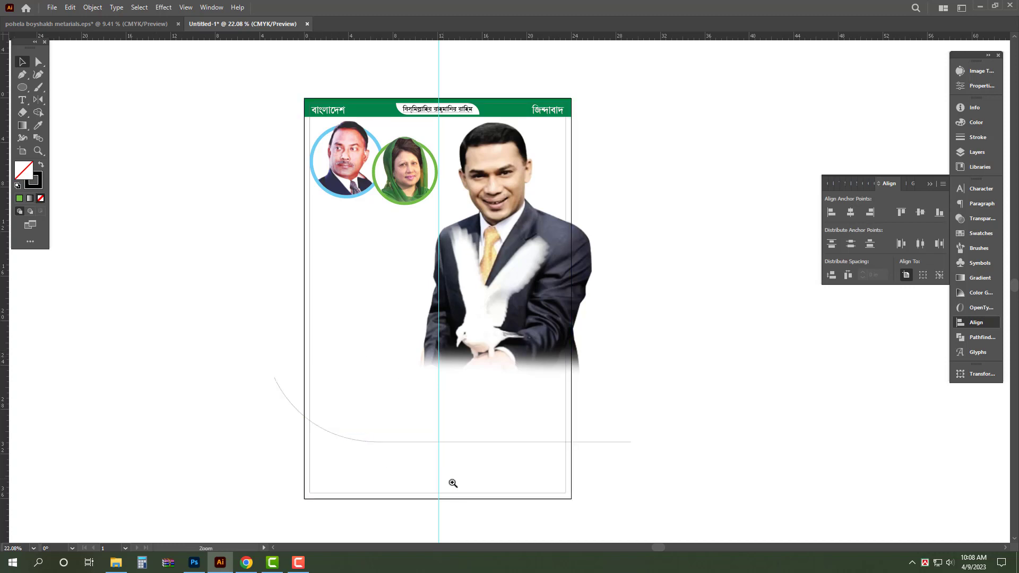
Step: Divide the poster border rectangle along the curved path with the Pathfinder Divide operation
left_click_drag(452, 484, 512, 498)
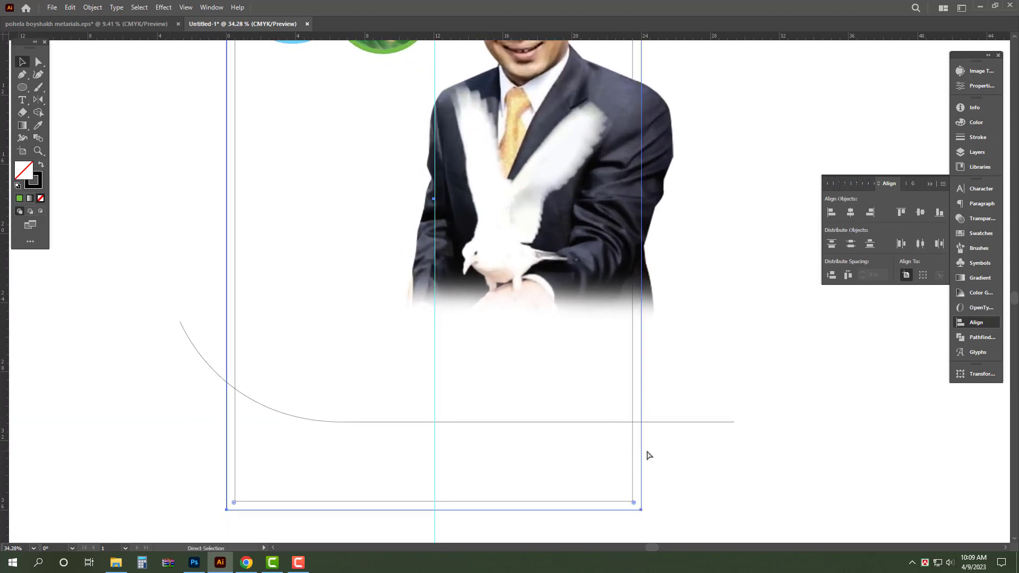
left_click_drag(710, 454, 708, 451)
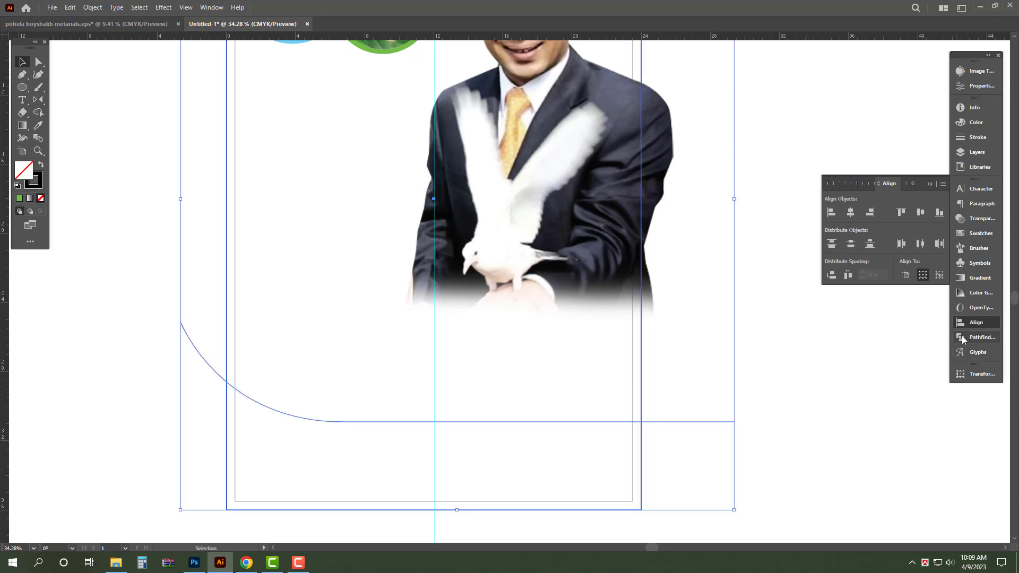
left_click(962, 337)
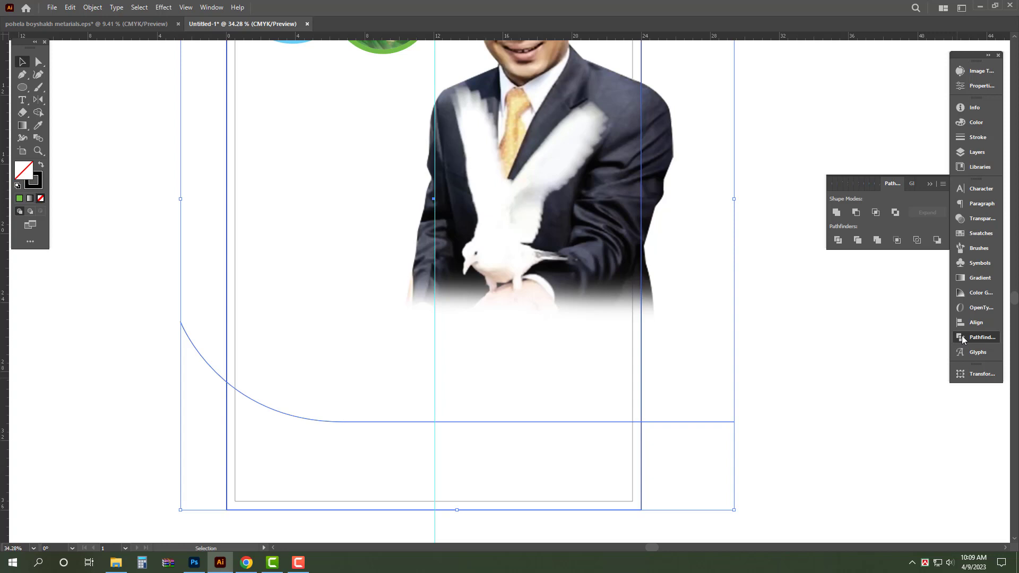
left_click(840, 246)
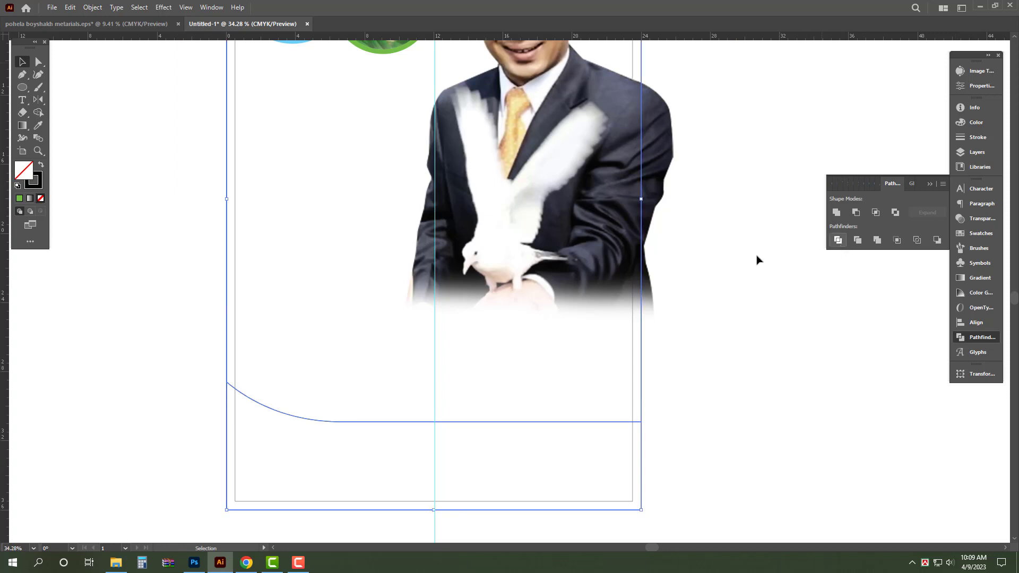
Step: Swap the divided shapes' fill and stroke, ungroup them and delete the large upper piece
left_click(40, 163)
right_click(485, 221)
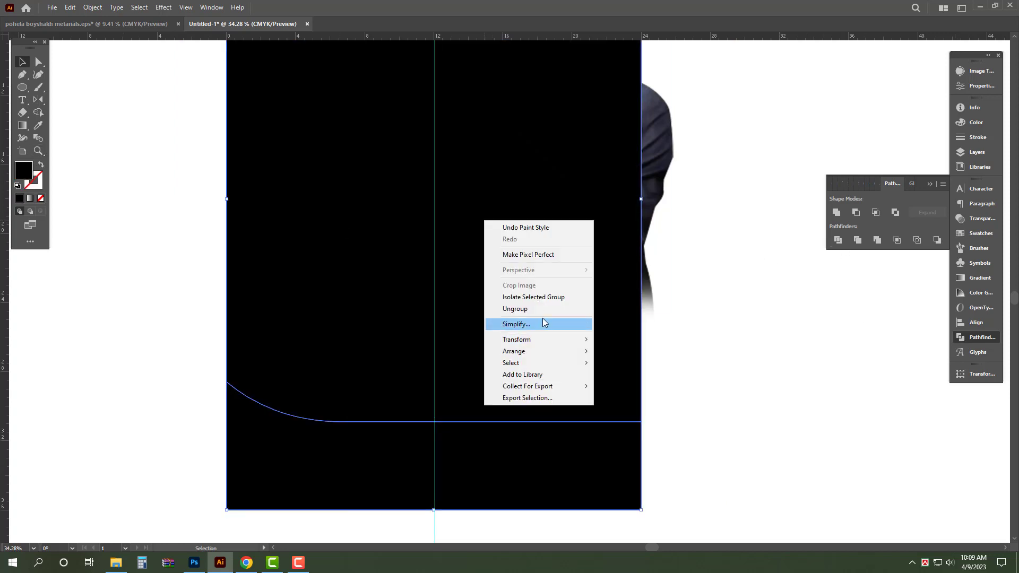
left_click(531, 305)
left_click(502, 317)
key("Delete")
Step: Recolor the curved footer shape red by setting its black value to 0, keeping magenta and yellow at 100
left_click(563, 472)
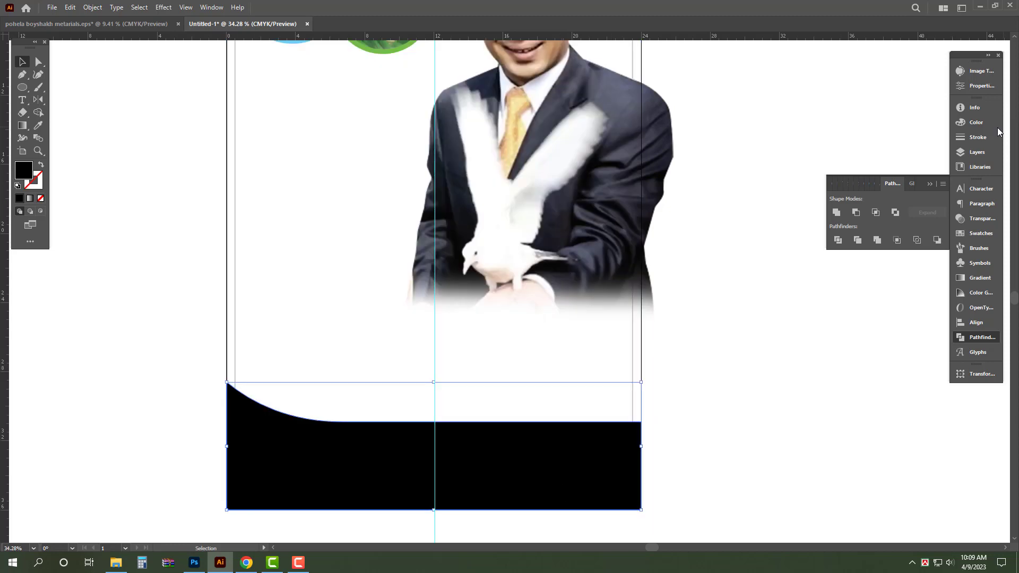
left_click(976, 123)
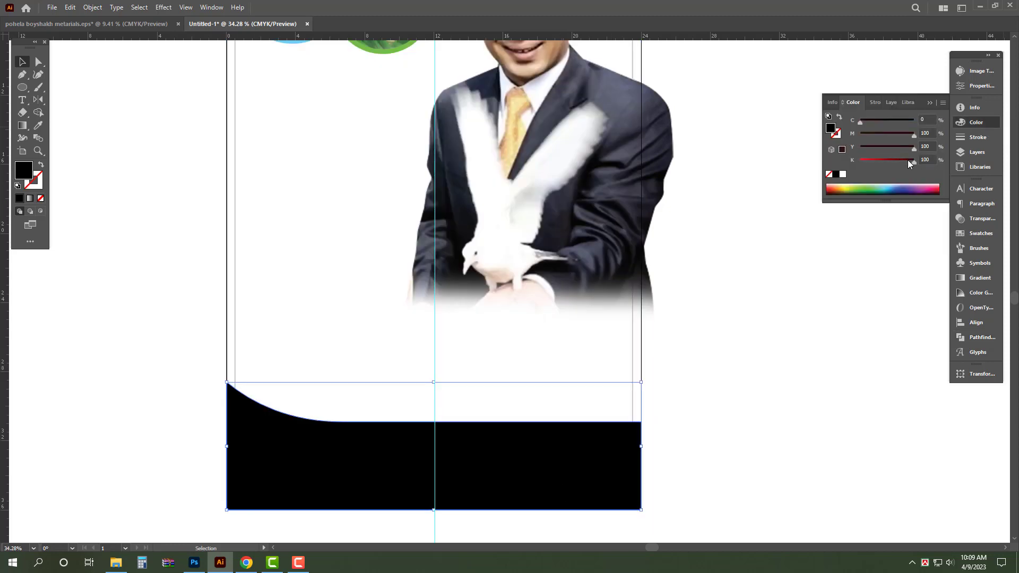
left_click_drag(908, 161, 858, 161)
scroll(539, 467, "up", 2)
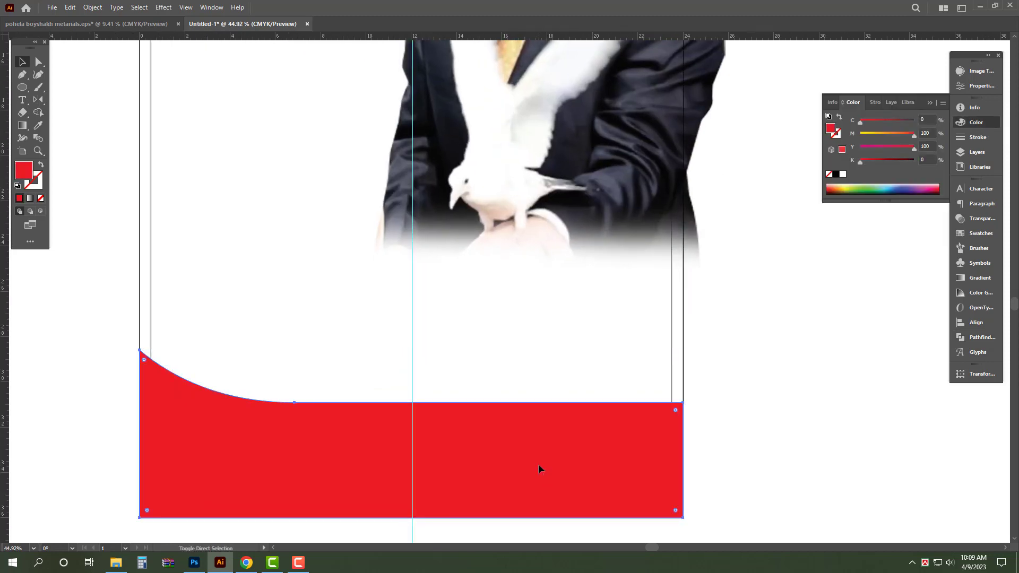
Step: Place a copy of the red footer shape behind it, shifted slightly upward, and set the copy's magenta to 50
key("ctrl+shift+[")
left_click_drag(498, 447, 498, 444)
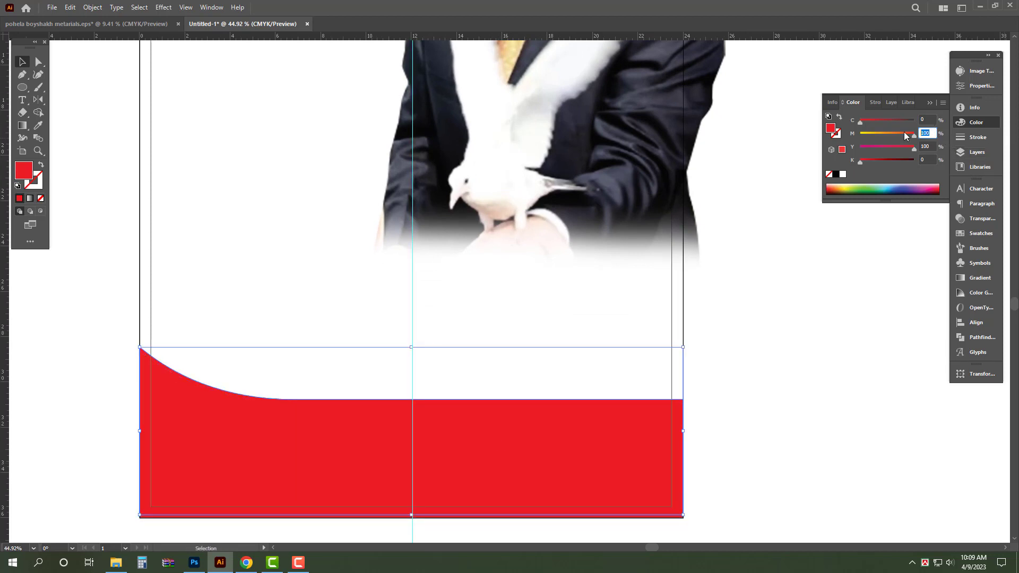
key("Return")
left_click_drag(675, 454, 676, 451)
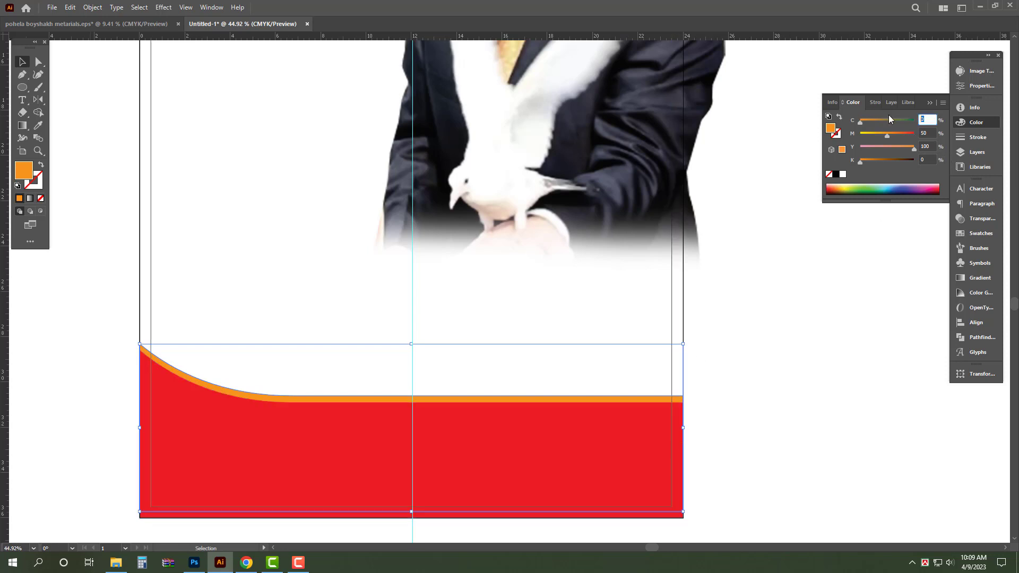
Step: Recolor the footer copy green with C 60, M 0, Y 100 and deselect it
type("60")
key("Tab")
type("0")
key("Tab")
type("100")
key("Return")
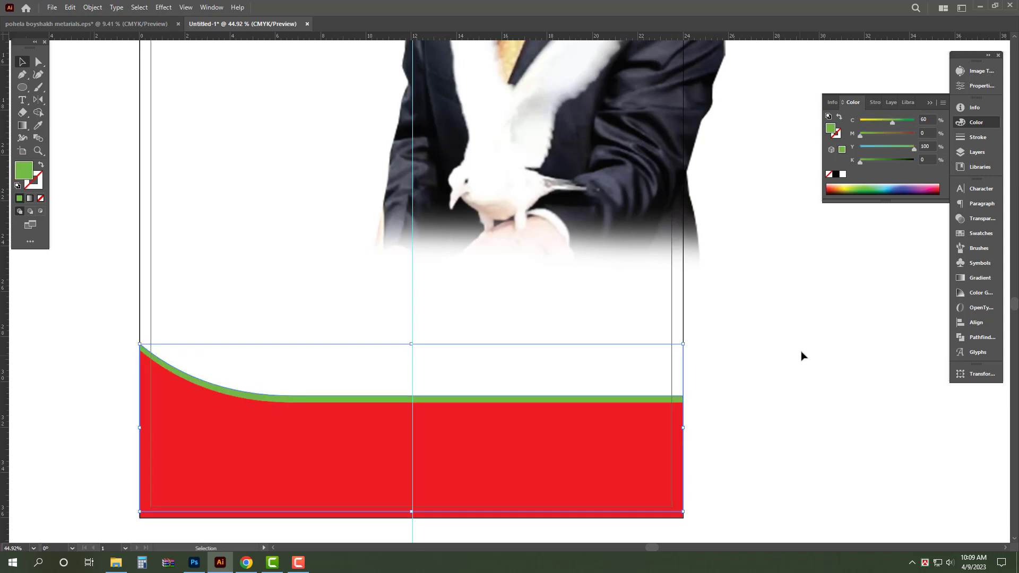
left_click(803, 354)
Step: Cut the শুভ নববর্ষ greeting artwork with the curved bunting from the pohela boyshakh metarials file, leaving its ১৪৩০ বাংলা caption behind
left_click_drag(364, 303, 303, 314)
left_click_drag(426, 300, 469, 369)
mouse_move(566, 398)
left_mouse_down()
mouse_move(537, 398)
mouse_move(548, 399)
left_mouse_up()
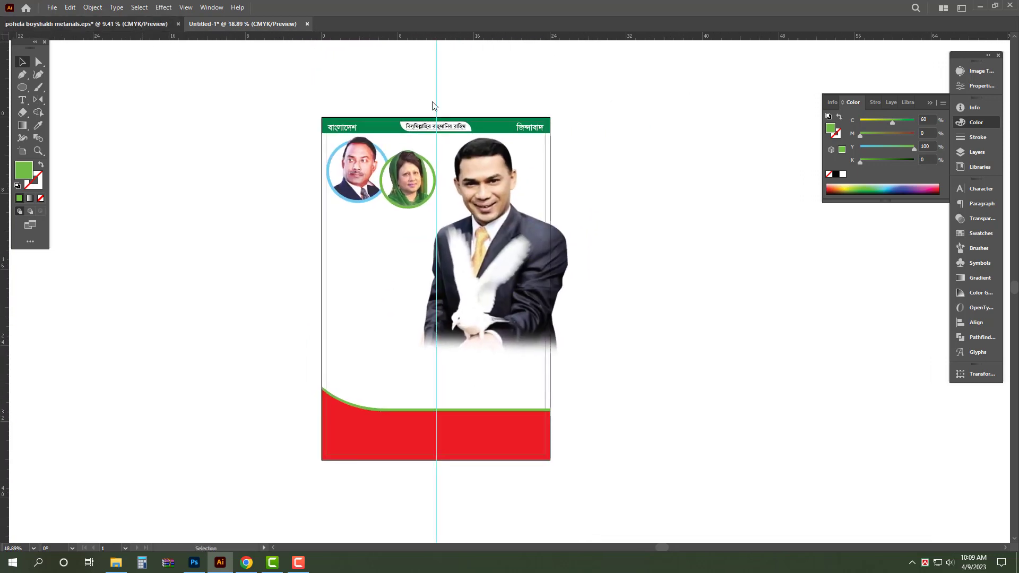
left_click(133, 24)
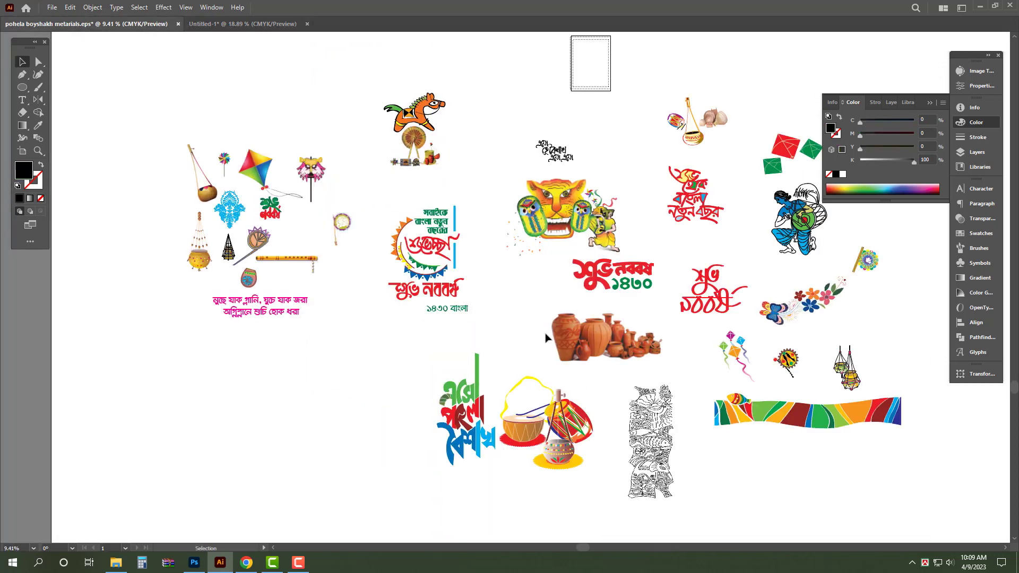
left_click(431, 272)
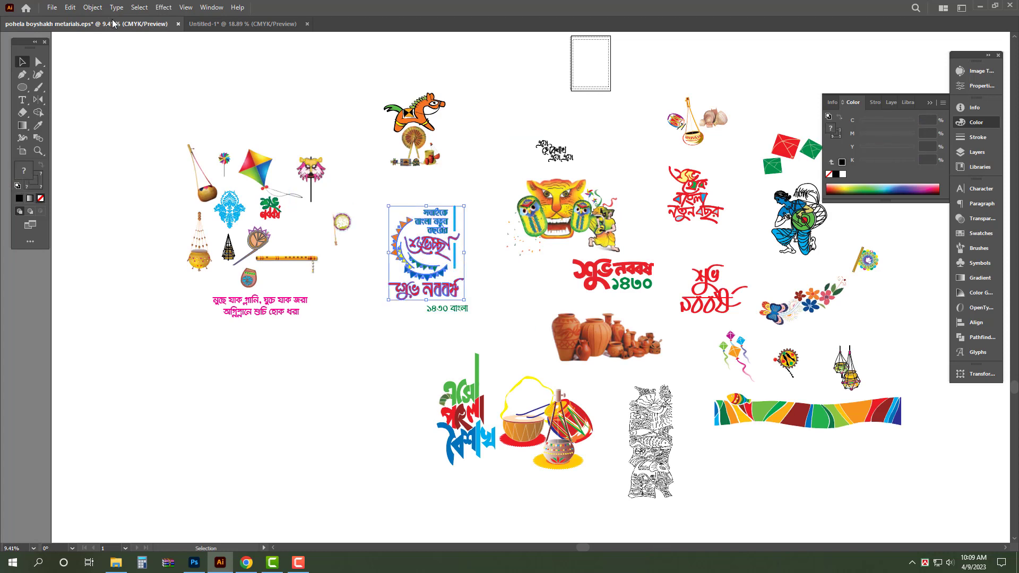
left_click(243, 24)
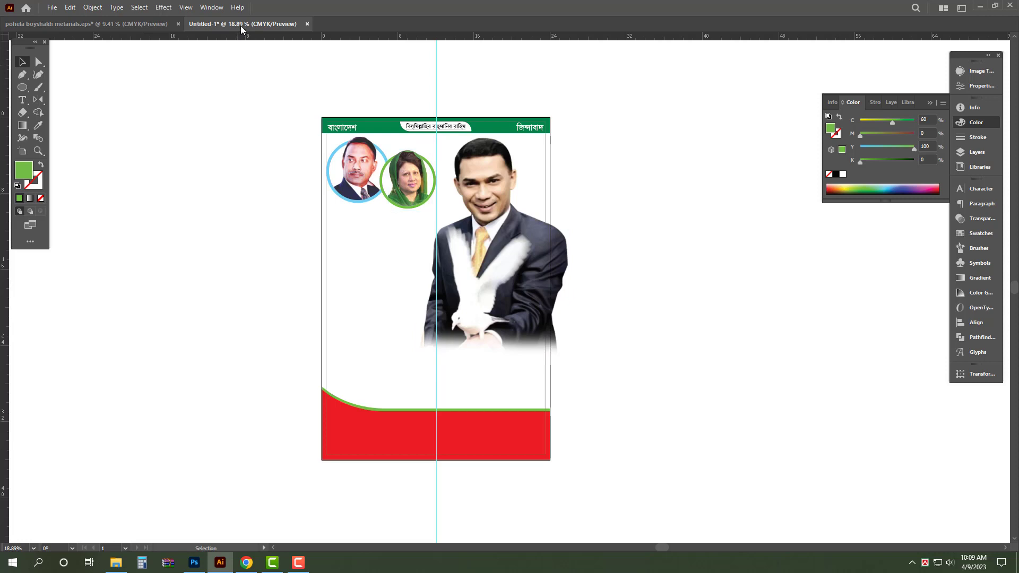
left_click(133, 24)
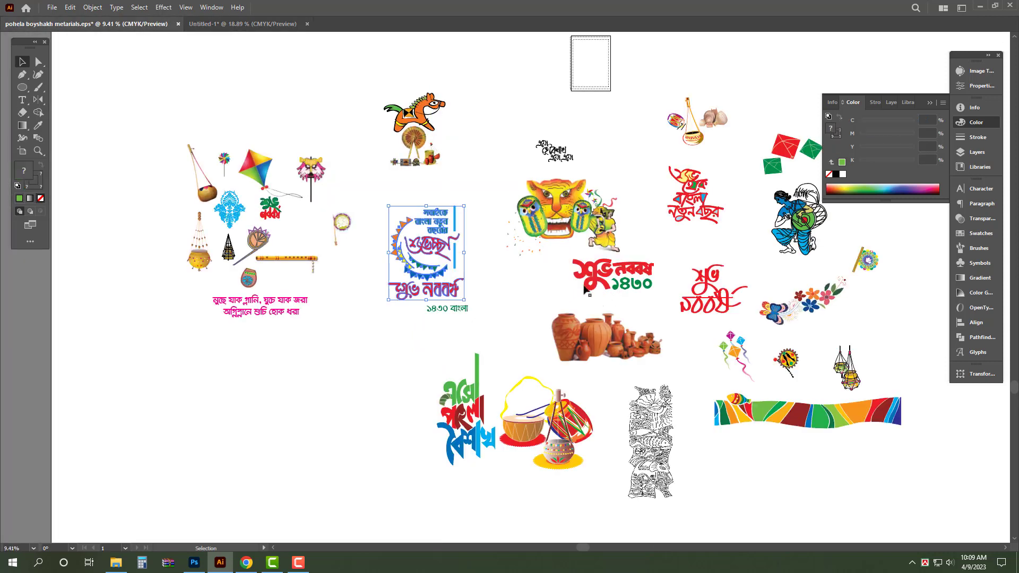
left_click(457, 309, "shift")
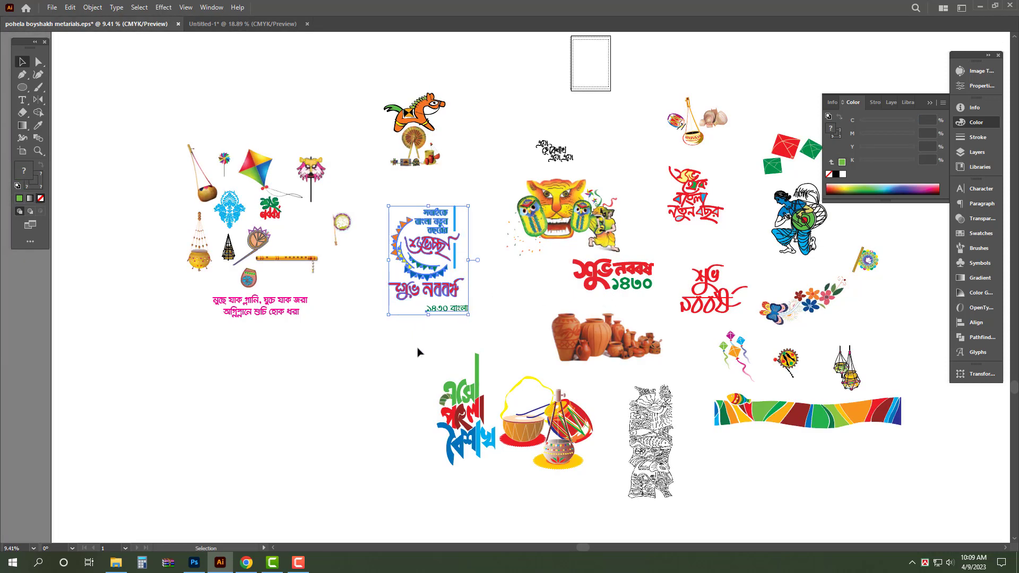
left_click(435, 307, "shift")
key("ctrl+space")
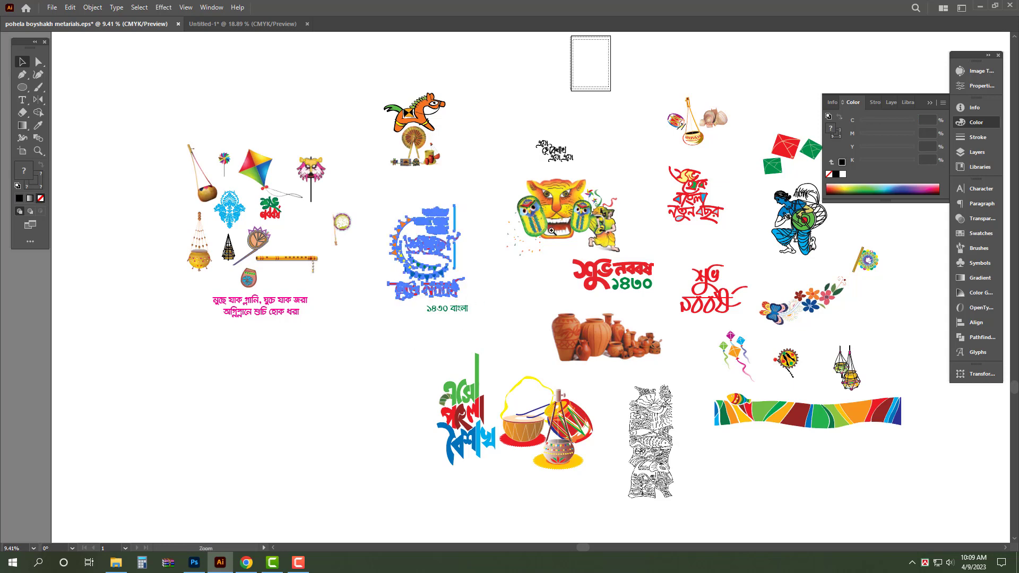
left_click(586, 259)
key("ctrl+x")
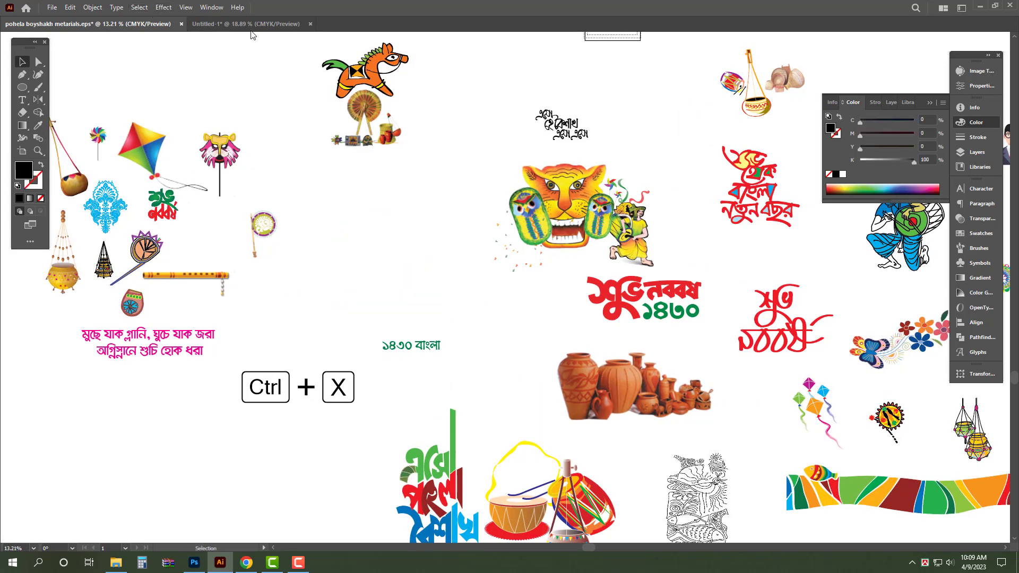
Step: Paste the greeting artwork into the poster, scale it down and place it beneath the ring portraits, against the left margin line
left_click(247, 24)
key("ctrl+space")
left_click_drag(388, 330, 468, 351)
key("ctrl+v")
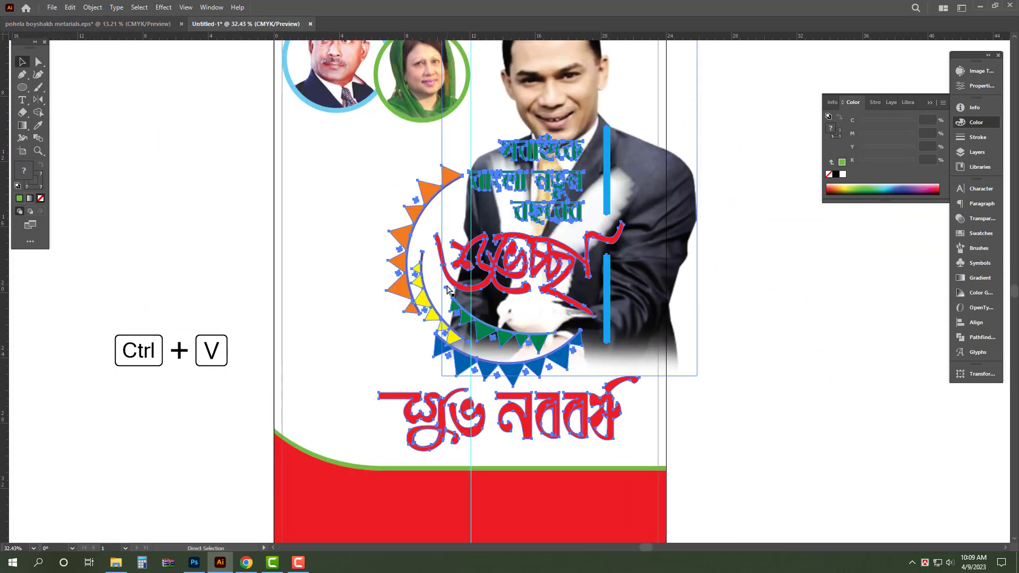
left_click_drag(606, 272, 509, 250)
left_click_drag(542, 429, 467, 314)
left_click_drag(405, 122, 405, 143)
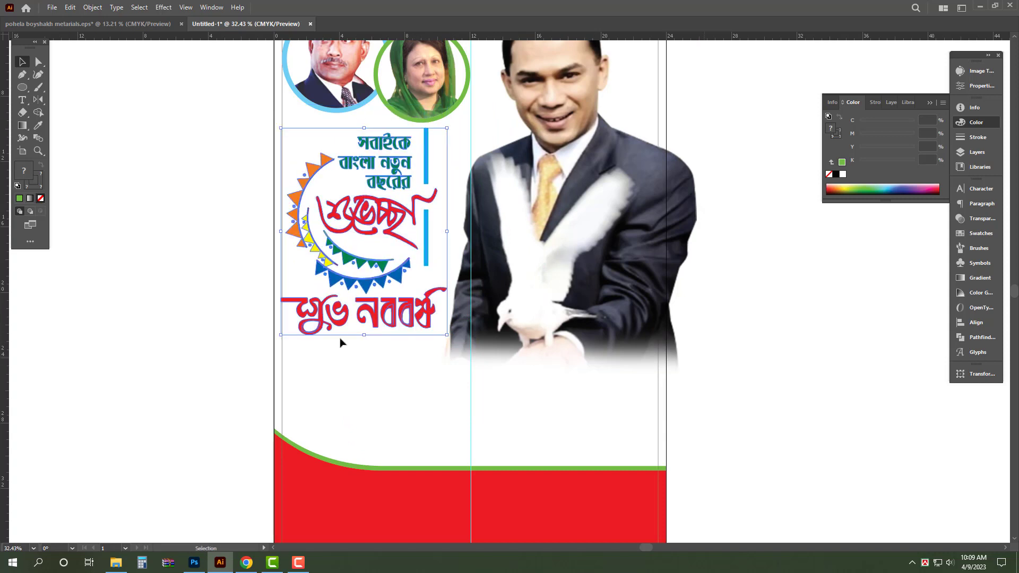
left_click_drag(282, 234, 282, 234)
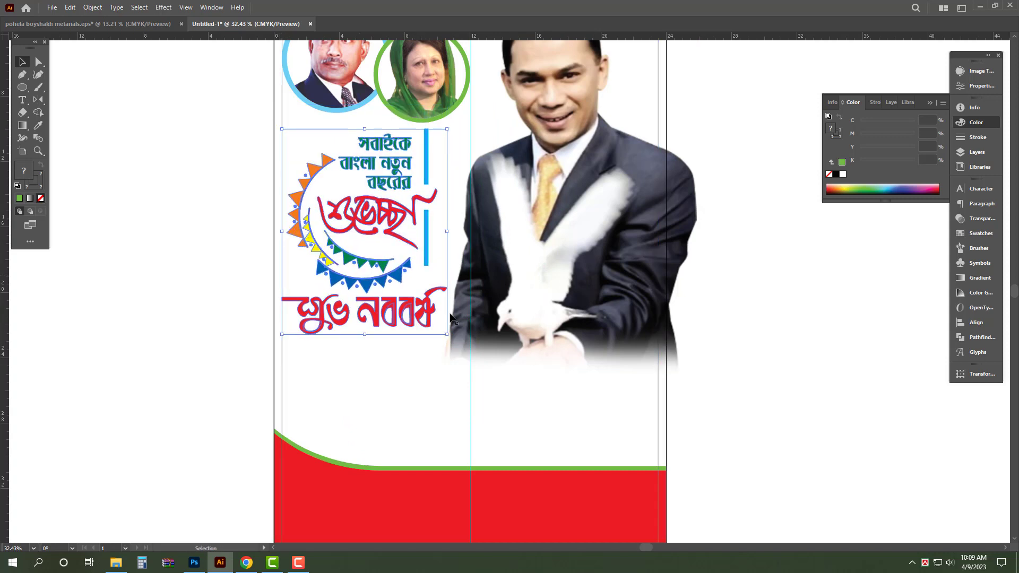
Step: Scale down the large leader portrait and nudge it right so its frame meets the artboard's right edge
left_click(778, 391)
left_click_drag(742, 374, 647, 375)
left_click(637, 382)
left_click_drag(451, 375, 451, 371)
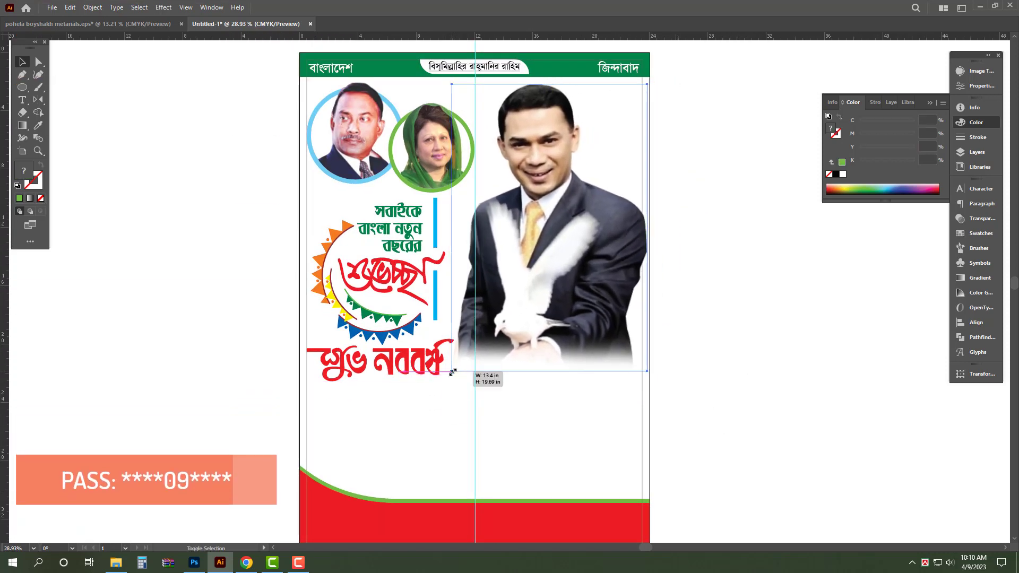
key("shift+Right")
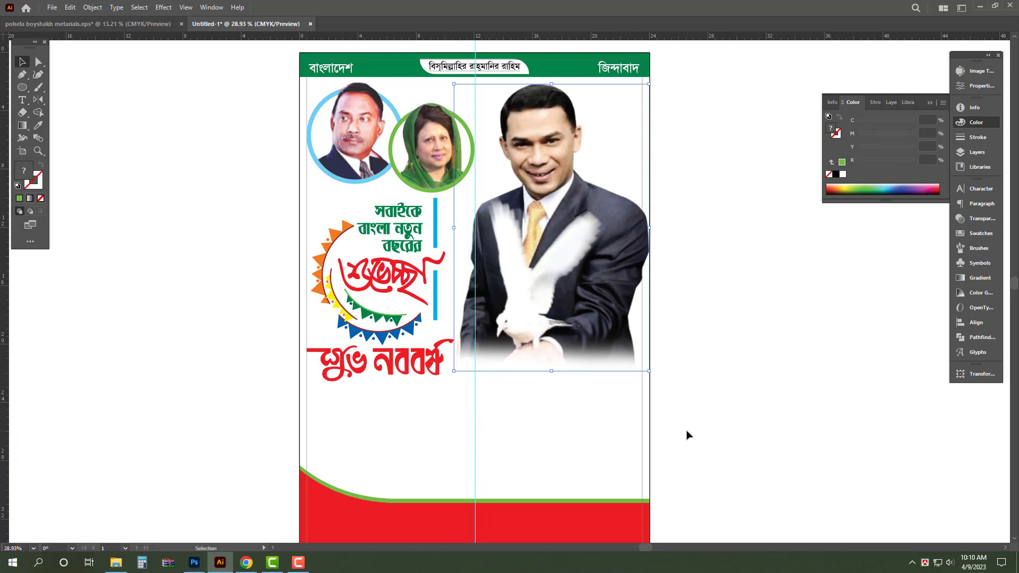
left_click(703, 329)
Step: Cut the cartoon man in the suit from the pohela boyshakh metarials file and return to the poster document
key("ctrl+Tab")
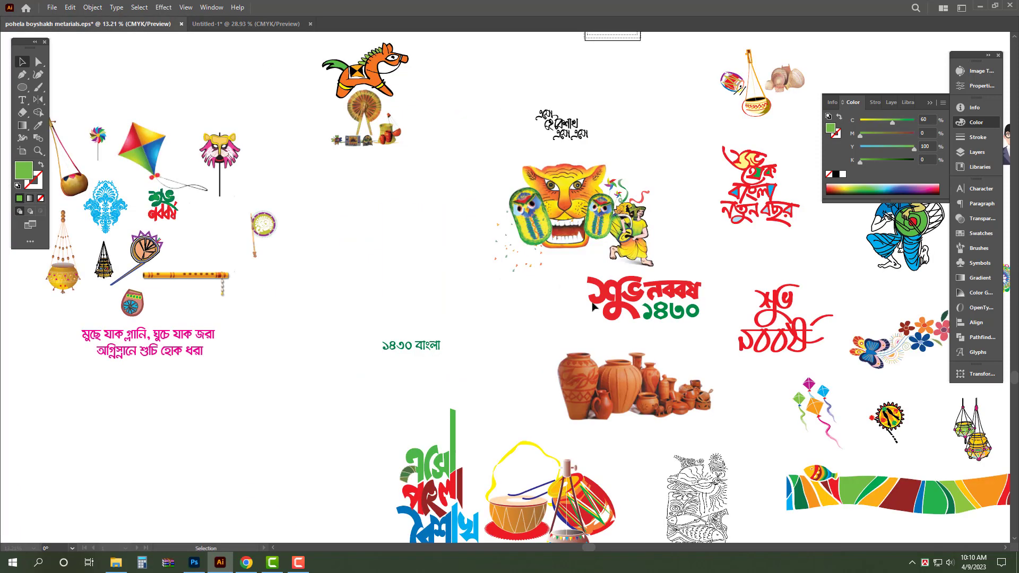
key("ctrl+0")
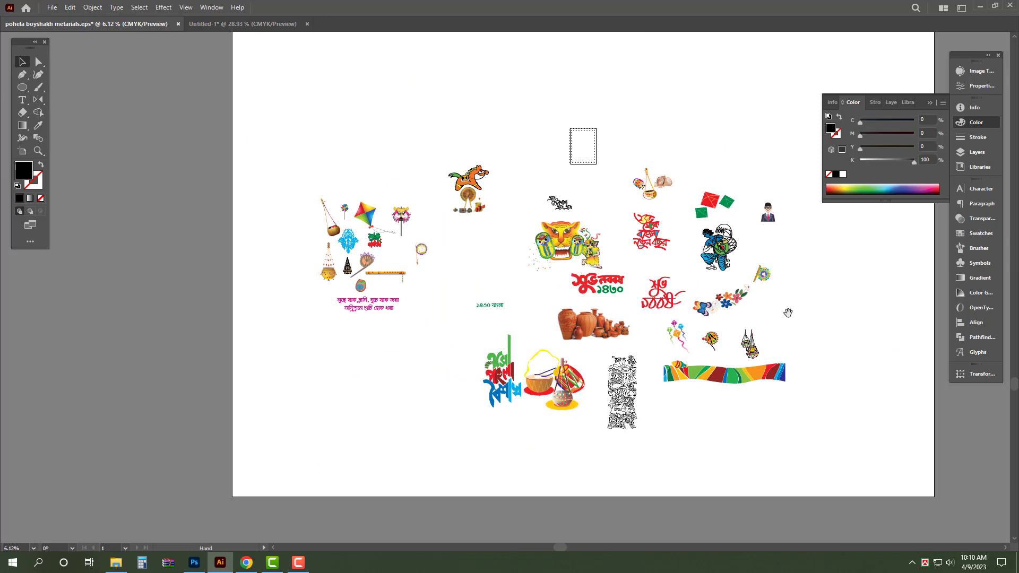
left_click(768, 220)
key("ctrl+x")
left_click(263, 23)
Step: Reflect the red and green footer shapes horizontally so the curve rises toward the artboard's right edge
left_click_drag(567, 514, 643, 506)
left_click_drag(565, 341, 574, 246)
left_click_drag(558, 368, 575, 416)
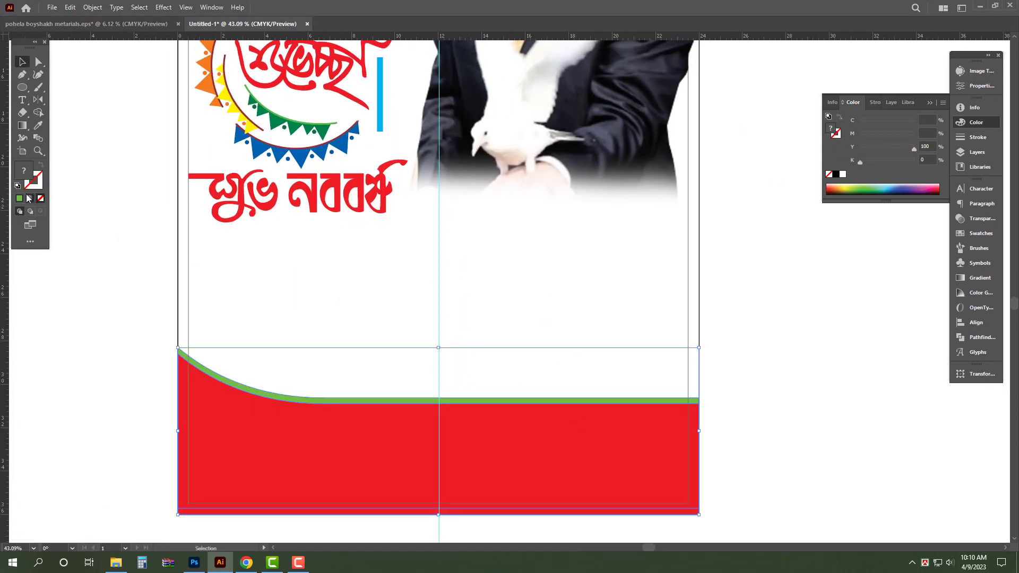
key("o")
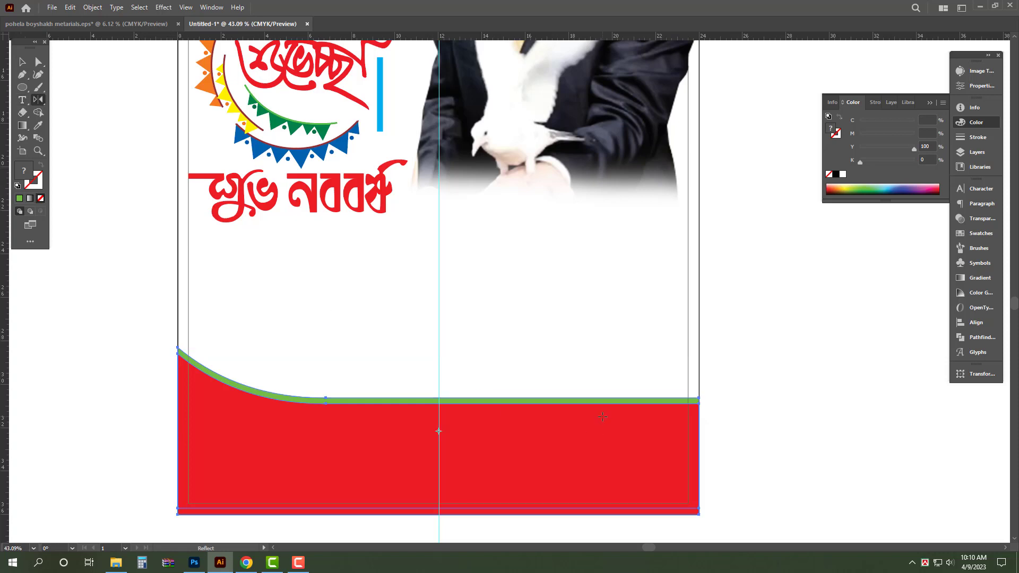
key("Return")
left_click(513, 359)
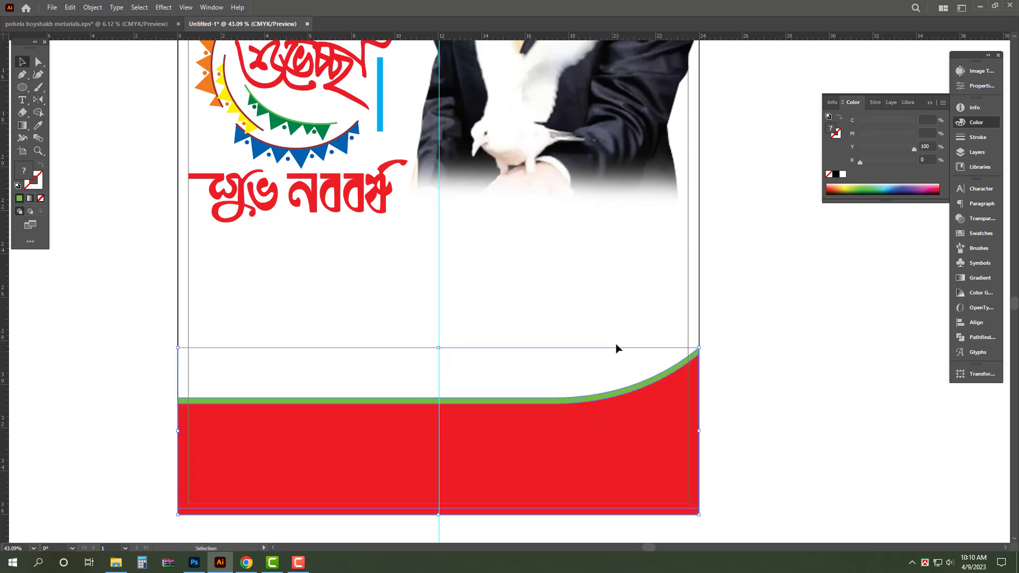
key("v")
Step: Paste the cartoon man, enlarge him over the right half of the footer and send him behind the footer shapes
left_click(639, 326)
key("ctrl+v")
left_click_drag(557, 358, 745, 485)
key("ctrl+shift+bracketleft")
left_click_drag(595, 447, 615, 447)
key("a")
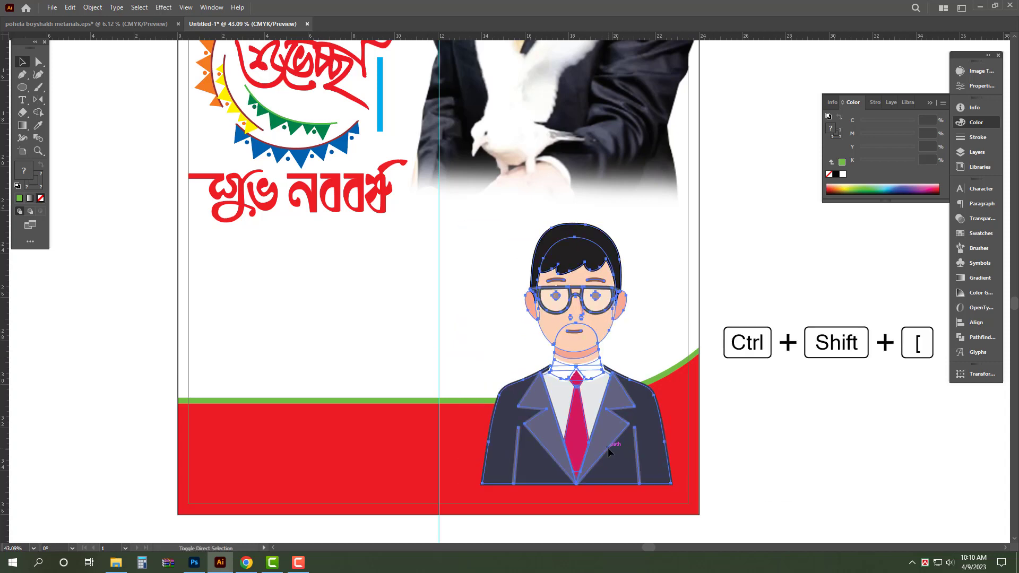
key("ctrl+shift+bracketleft")
key("v")
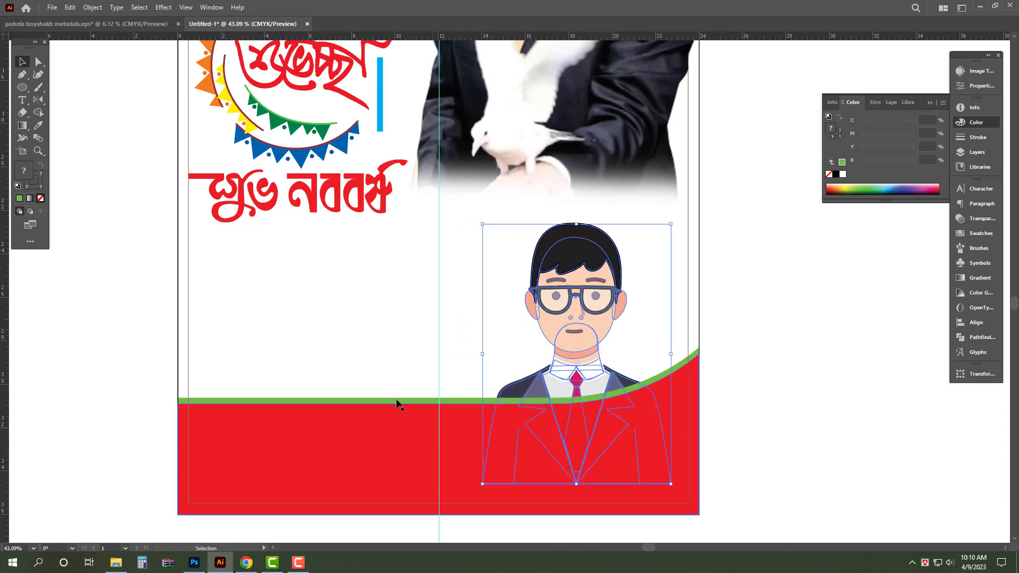
Step: Reduce the footer's height from its upper edge, then enlarge the cartoon man and raise him against the right margin line
left_click(432, 396)
left_click_drag(440, 350, 444, 429)
left_click(596, 436)
mouse_move(671, 354)
left_mouse_down()
mouse_move(718, 348)
mouse_move(688, 352)
left_mouse_up()
left_click_drag(582, 357, 584, 324)
left_click(779, 293)
Step: Scale the large leader portrait down slightly so it sits above the cartoon man's head
left_click_drag(783, 223, 757, 391)
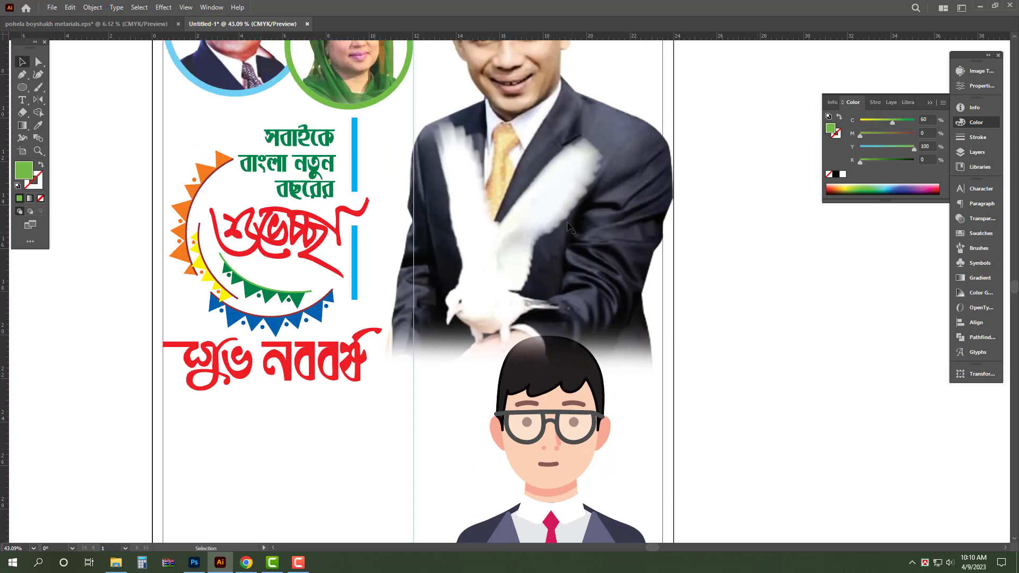
left_click(611, 308)
left_click_drag(382, 376, 401, 364)
Step: Enlarge the cartoon man proportionally and lower him so his body extends behind the footer just below the leader portrait
left_click(566, 403)
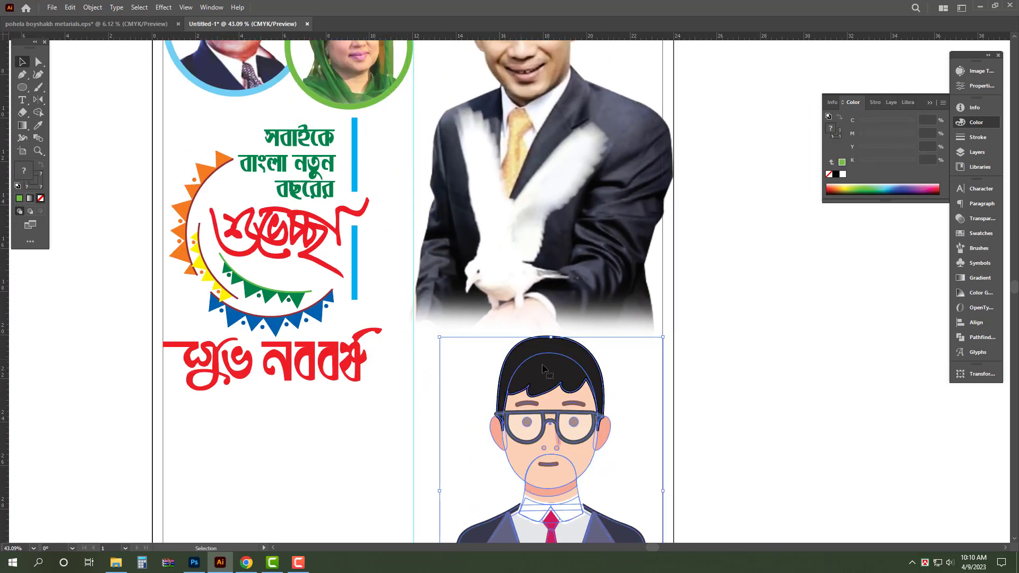
left_click_drag(706, 358, 689, 359)
left_click_drag(685, 423, 673, 309)
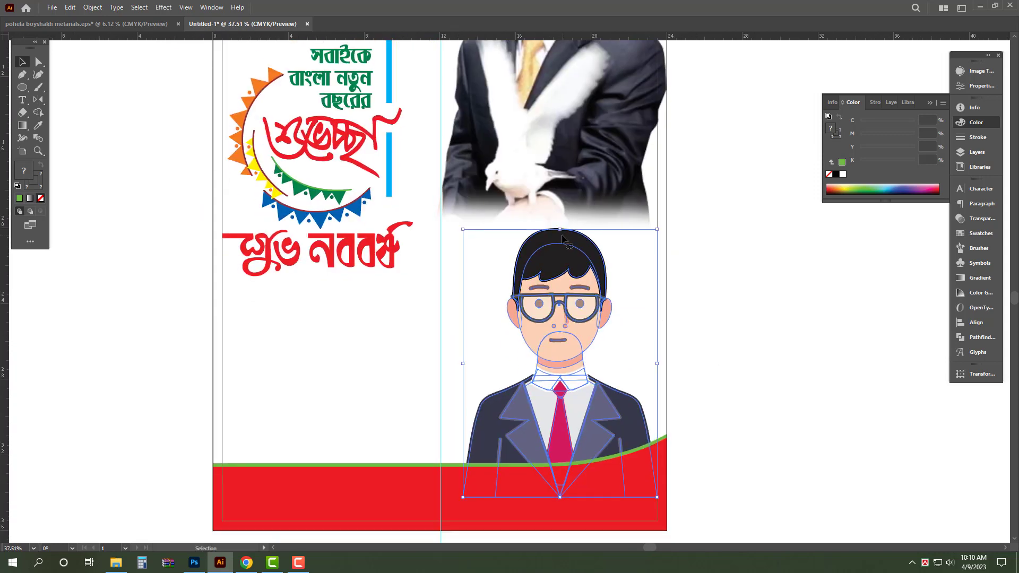
left_click_drag(561, 228, 562, 202)
left_click_drag(576, 260, 576, 281)
left_click(776, 320)
Step: Enlarge the শুভ নববর্ষ greeting artwork until it spans from the left margin line to the center guide
left_click(348, 249)
left_click_drag(423, 229, 453, 336)
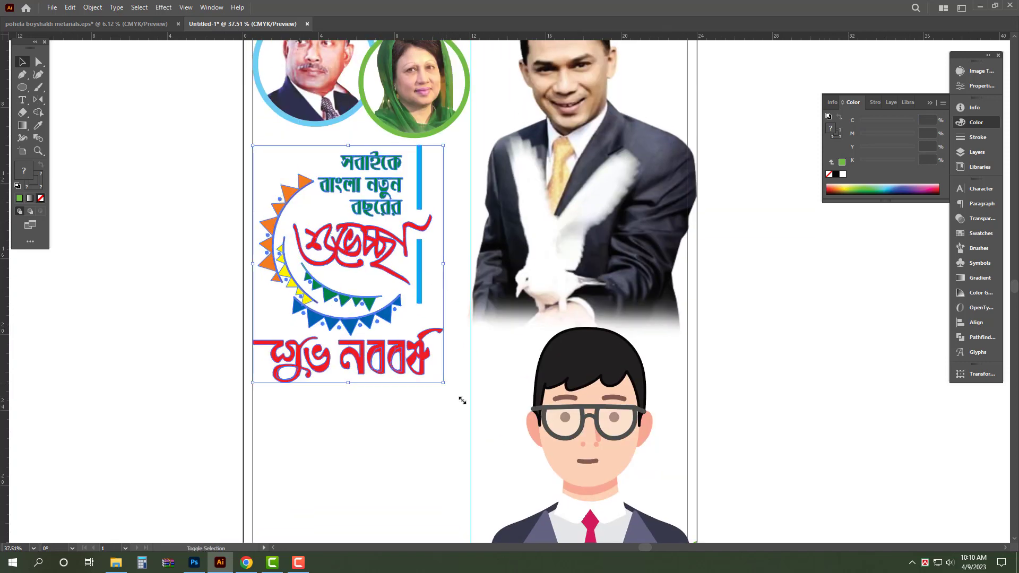
left_click_drag(462, 400, 476, 416)
left_click(756, 374)
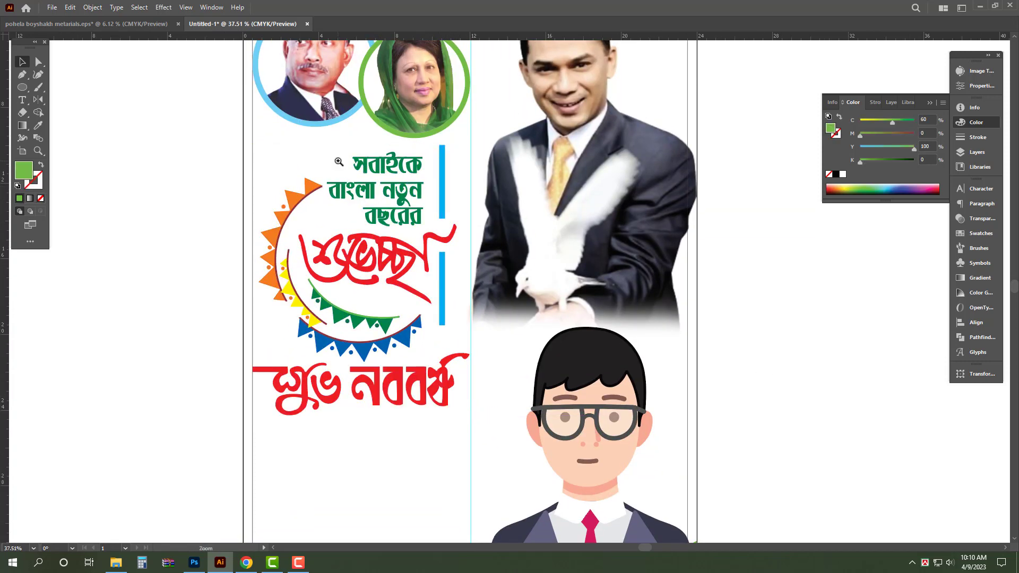
Step: Copy the green ১৪৩০ বাংলা caption from the pohela boyshakh metarials file and return to the poster document
left_click_drag(338, 162, 356, 256)
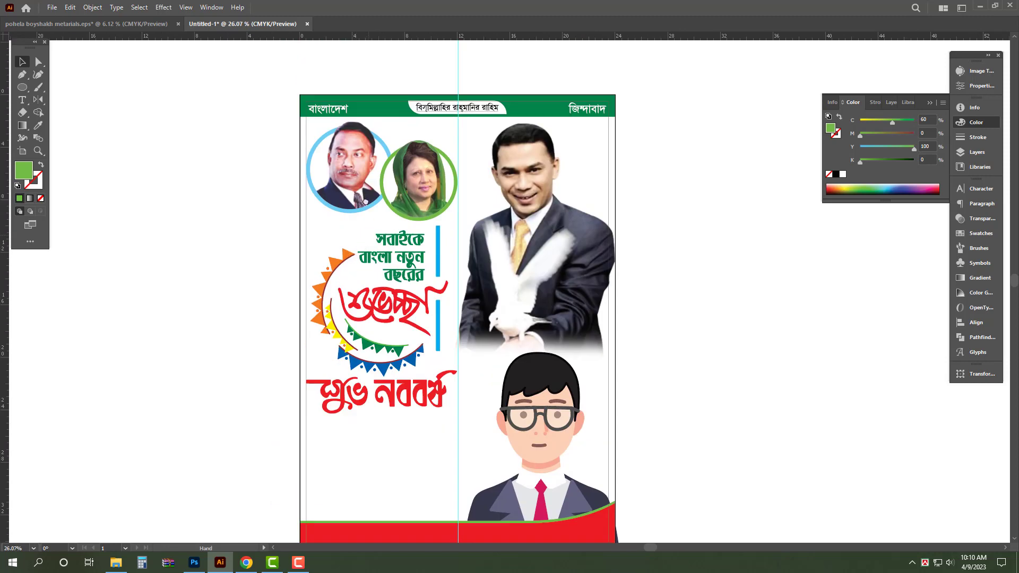
left_click(146, 24)
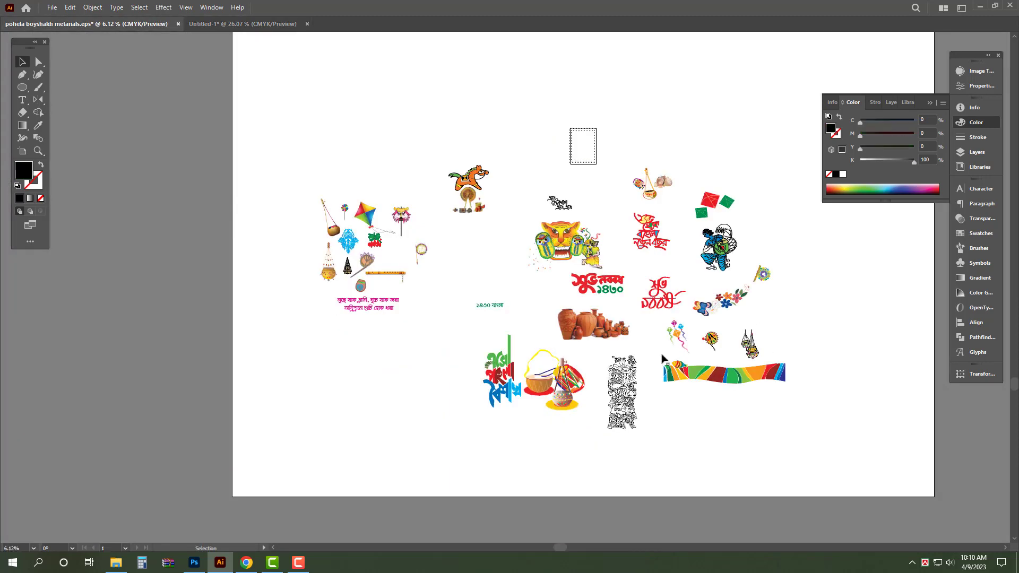
left_click_drag(686, 347, 708, 352)
left_click(641, 274)
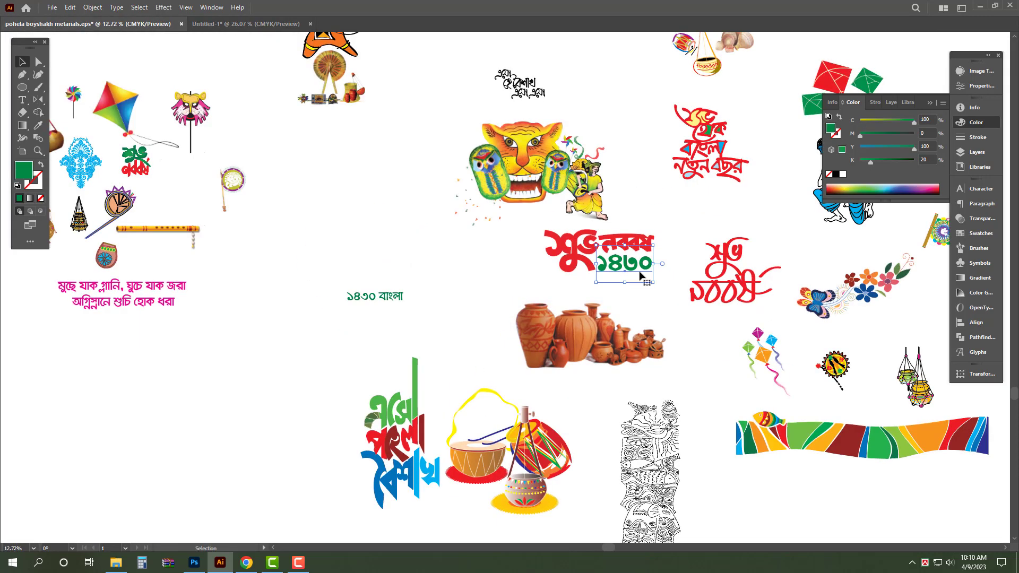
key("ctrl+c")
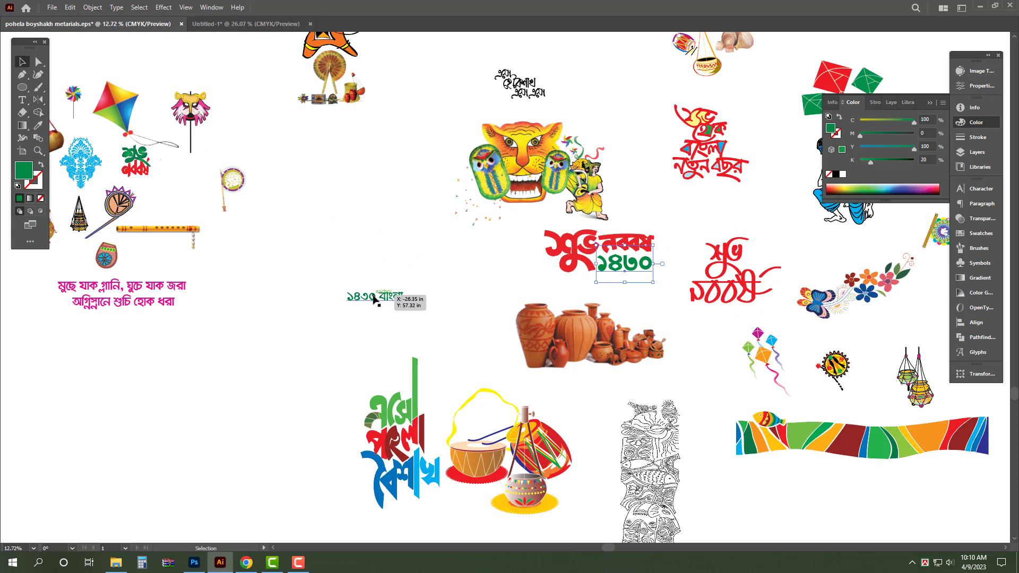
left_click(378, 297)
left_click(263, 24)
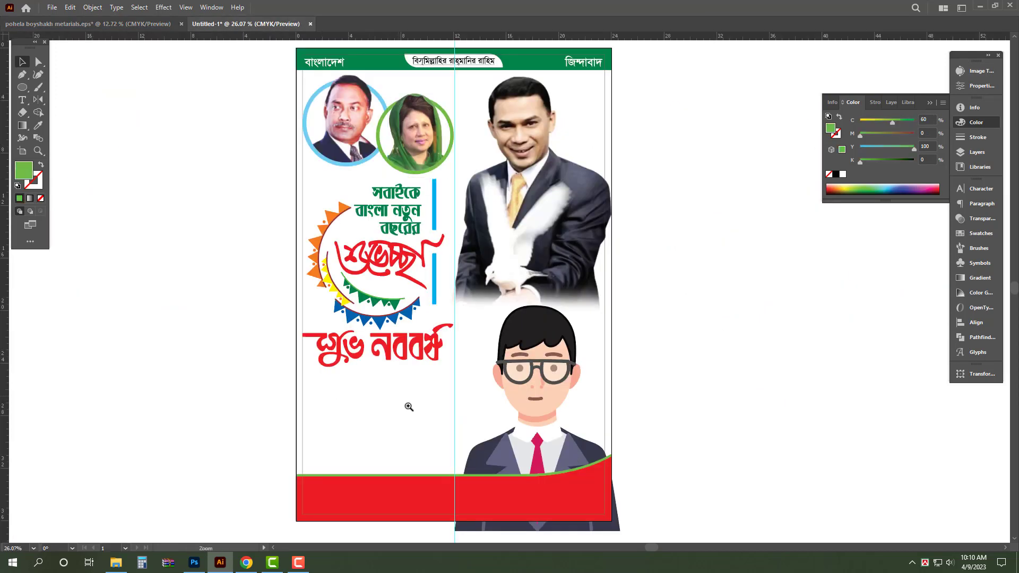
Step: Paste the ১৪৩০ বাংলা caption beneath the greeting artwork and size it to fit between the left margin and center guide
left_click(514, 442, "ctrl")
key("ctrl+v")
left_click_drag(477, 287, 300, 373)
left_click_drag(440, 407, 522, 433)
left_click(508, 337)
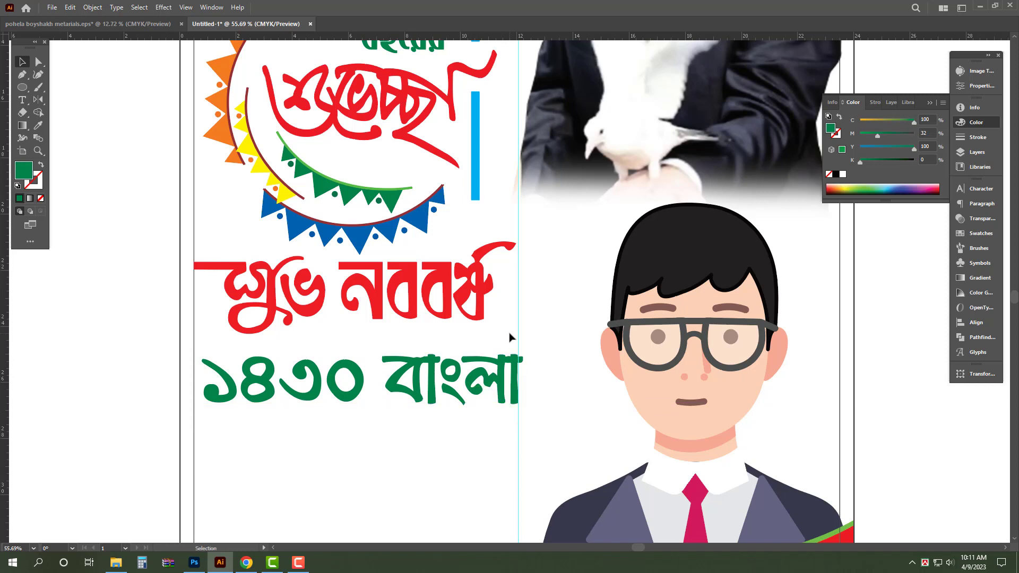
left_click_drag(470, 379, 464, 387)
left_click(540, 322)
Step: Draw a horizontal line between the greeting and the ১৪৩০ বাংলা caption, swap its fill to stroke and set the stroke's cyan to 0
key("p")
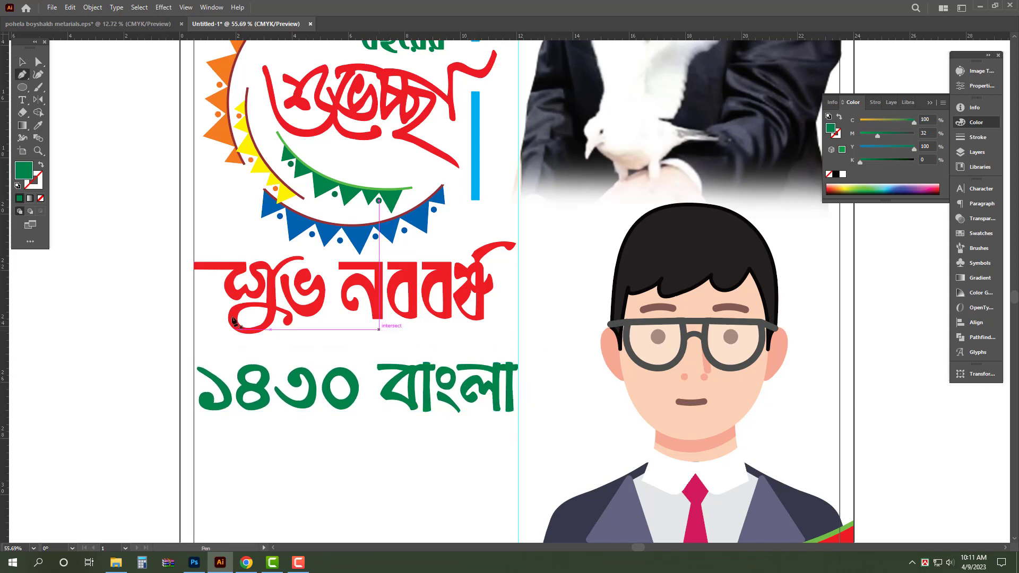
left_click(193, 348)
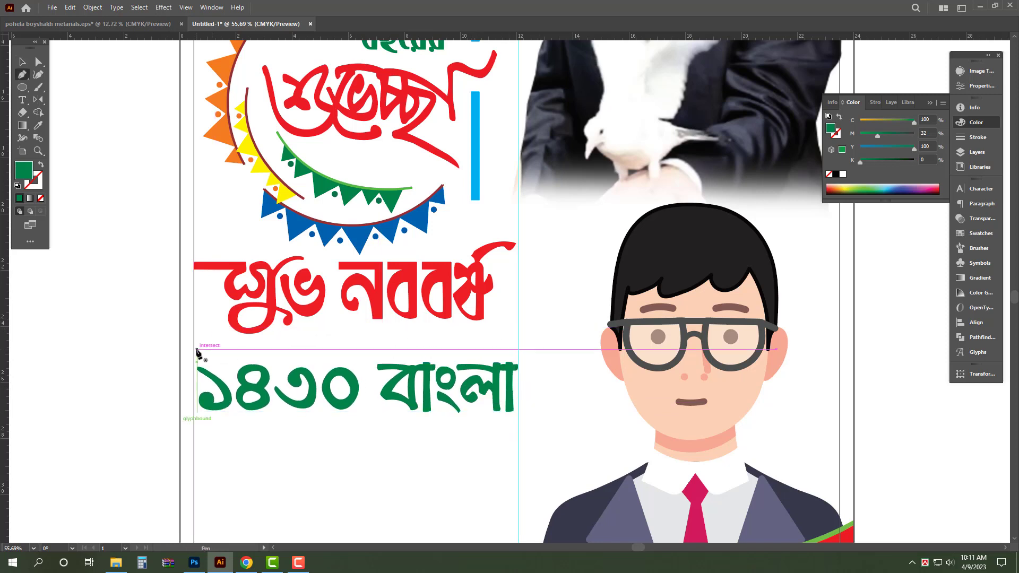
left_click(516, 349)
key("v")
left_click(42, 165)
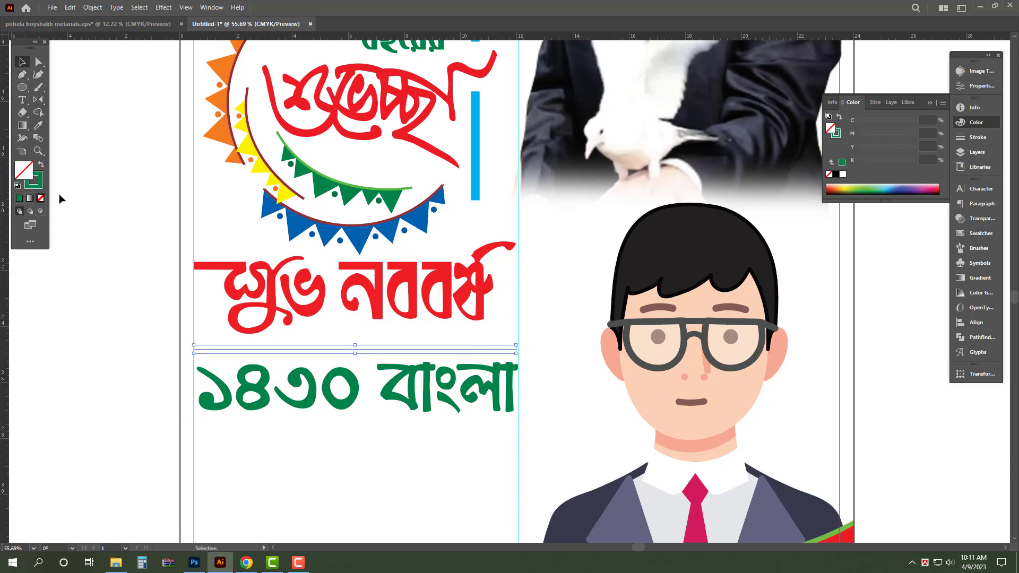
left_click(837, 136)
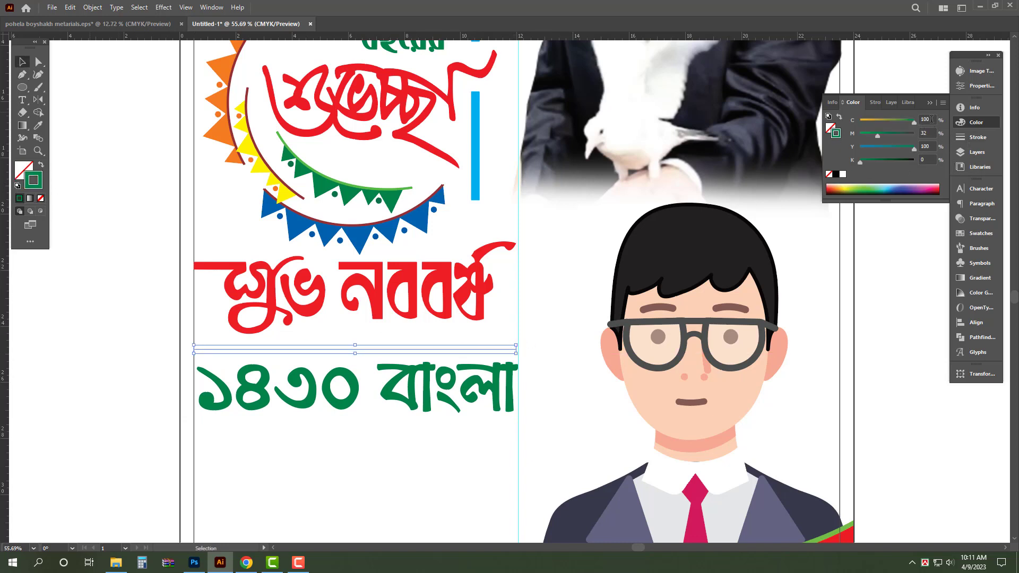
type("0")
key("Return")
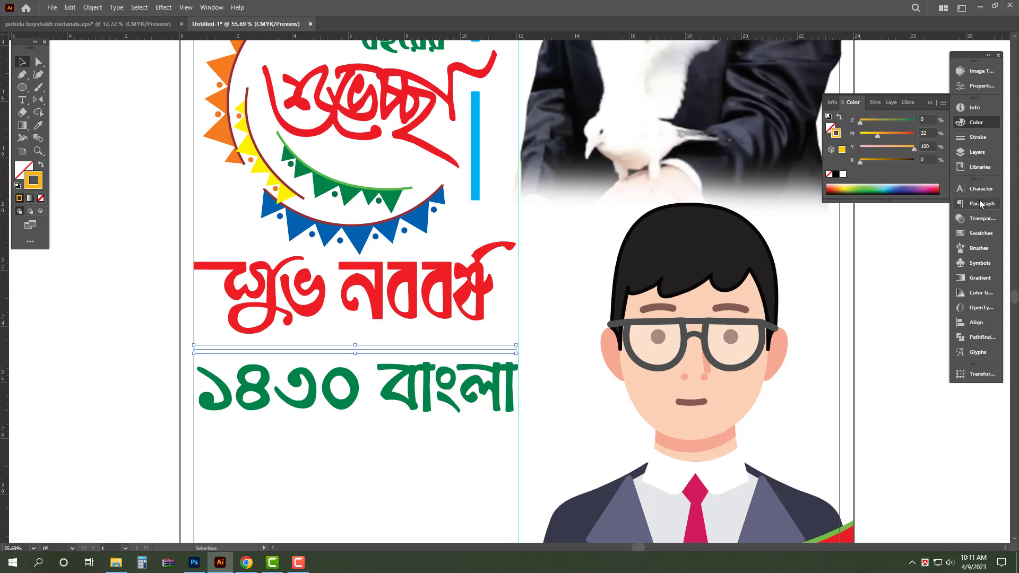
Step: Give the divider line a 12 pt stroke and a width profile that tapers at both ends
left_click(977, 137)
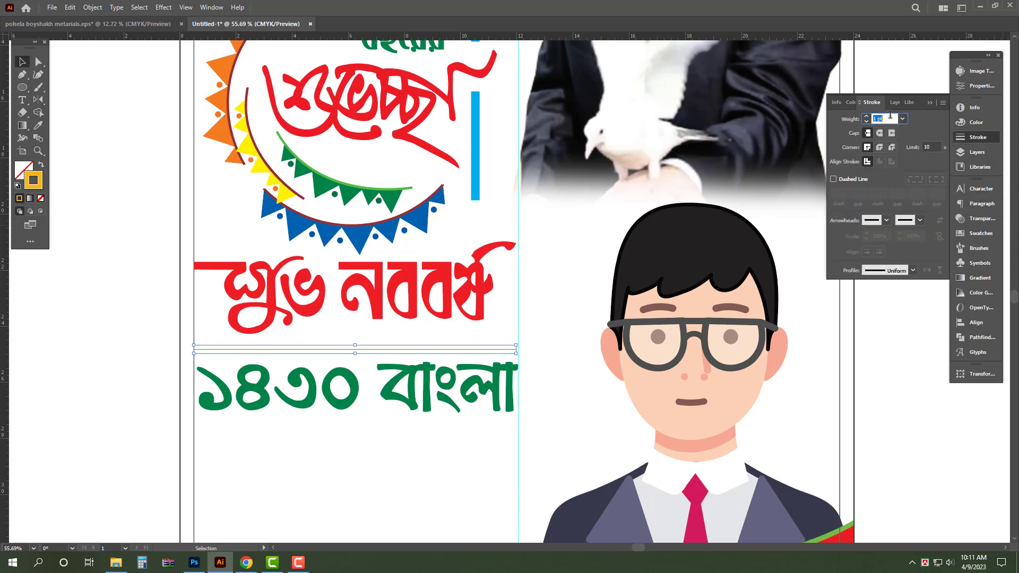
type("12")
key("Return")
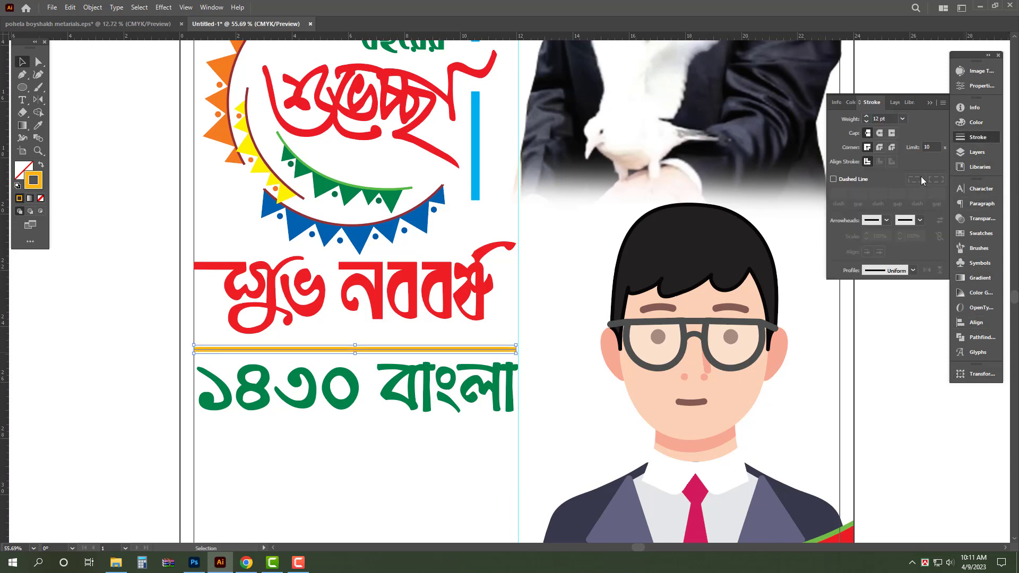
left_click(914, 271)
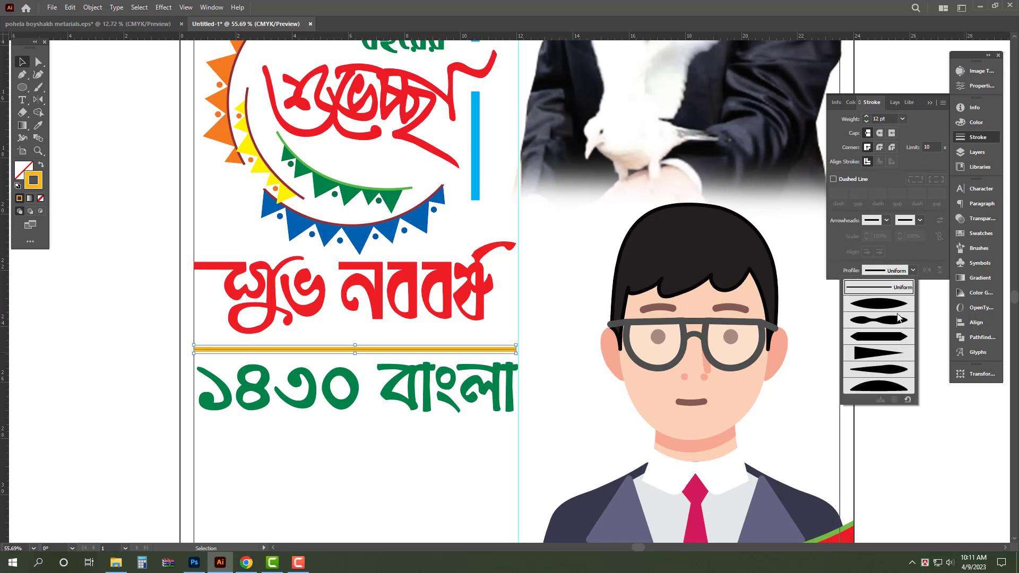
left_click(899, 318)
left_click(446, 395)
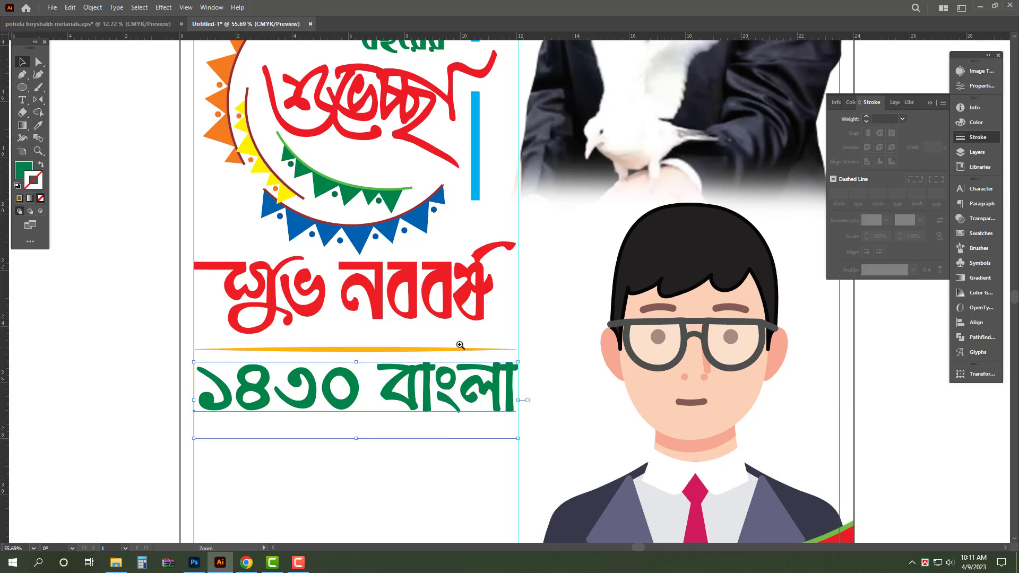
left_click_drag(460, 345, 401, 392)
left_click(757, 378)
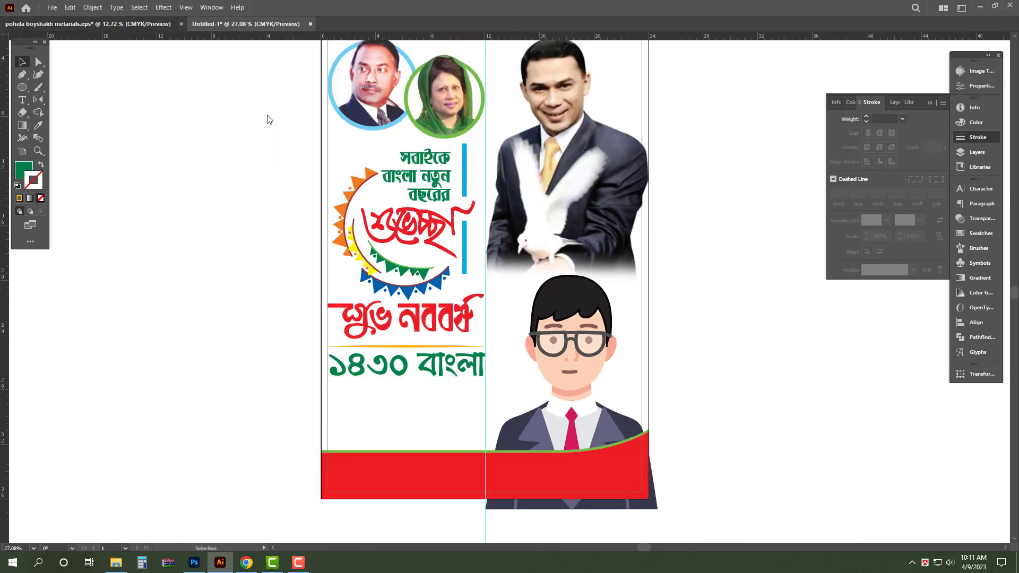
Step: Cut the colorful এসো পহেলা বৈশাখ lettering from the pohela boyshakh metarials file and return to the poster document
key("ctrl+Tab")
left_click_drag(418, 331, 418, 406)
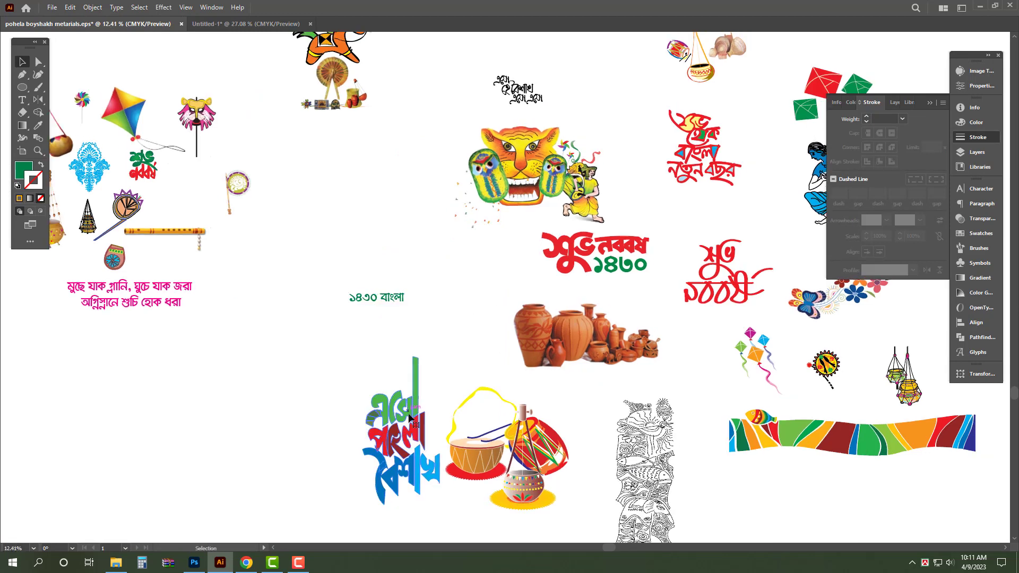
left_click(417, 408)
key("ctrl+x")
left_click(223, 27)
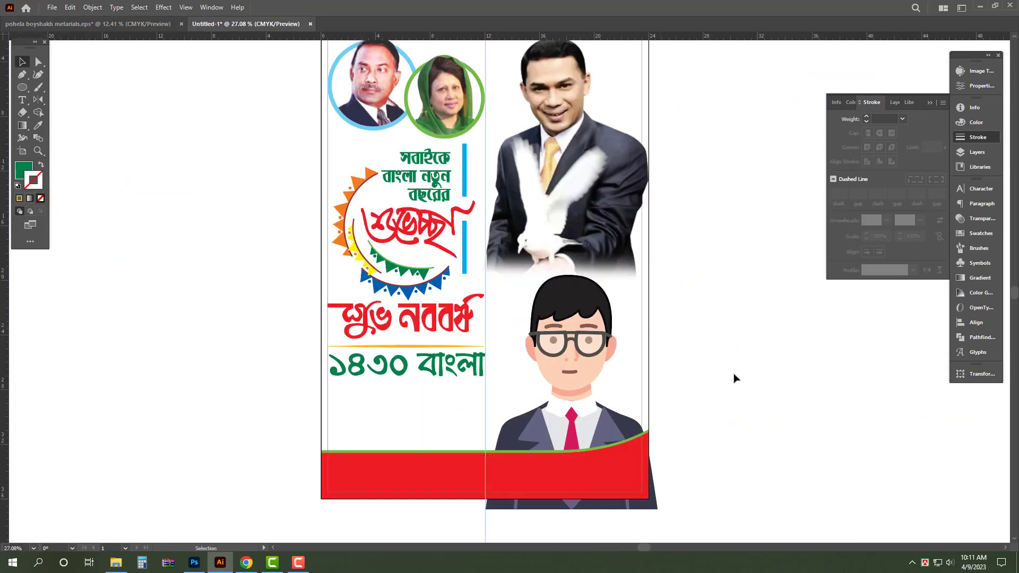
Step: Paste the এসো পহেলা বৈশাখ lettering, scale it down and hang it below the header beside the leader's head, against the right margin
left_click_drag(728, 204, 713, 308)
left_click_drag(670, 194, 766, 297)
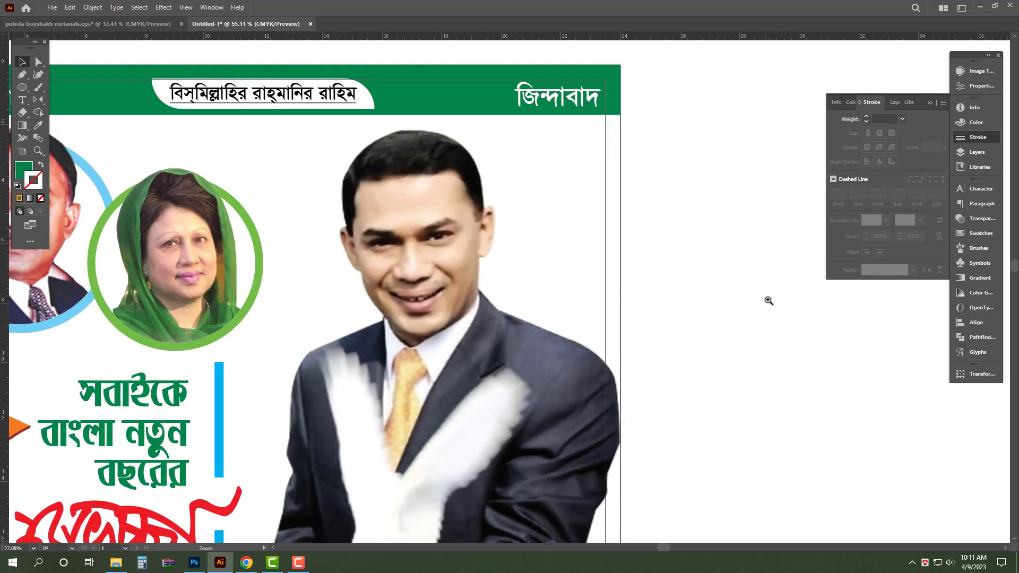
key("ctrl+v")
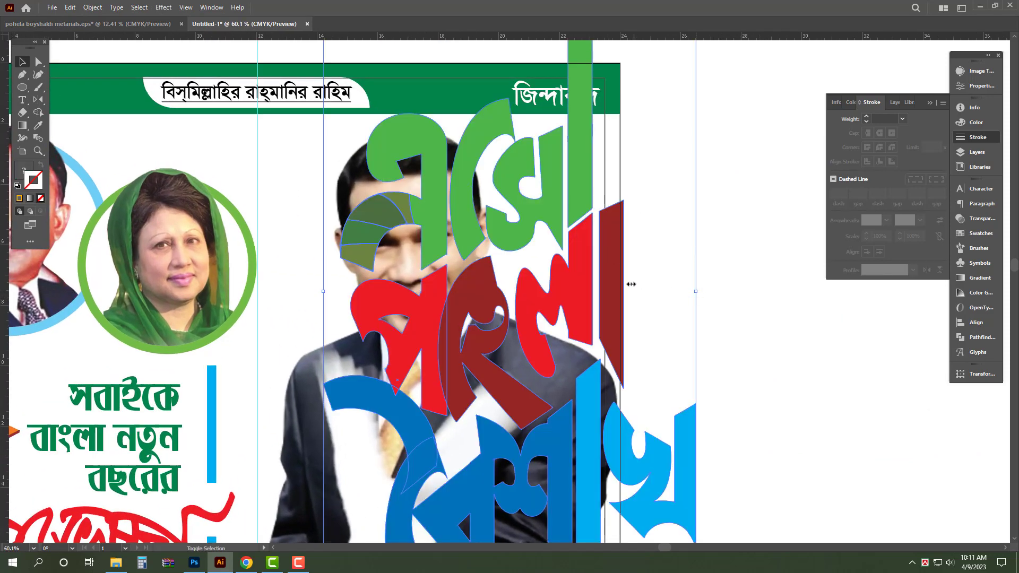
left_click_drag(631, 284, 574, 201)
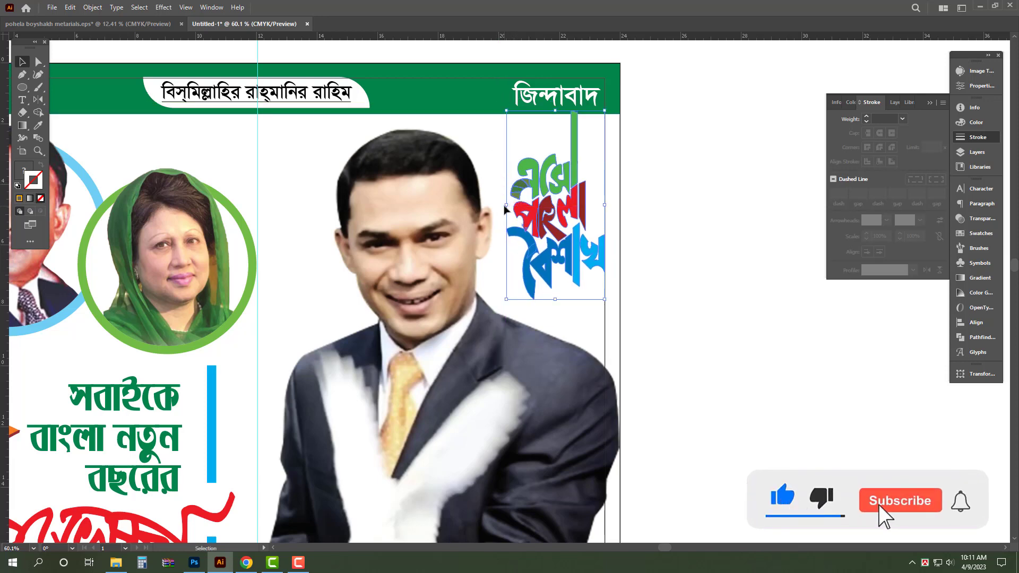
Step: Cut the tiger mask artwork with owls and drummer from the pohela boyshakh metarials file and return to the poster document
left_click(694, 229)
left_click_drag(697, 173, 549, 201)
left_click_drag(691, 200, 655, 128)
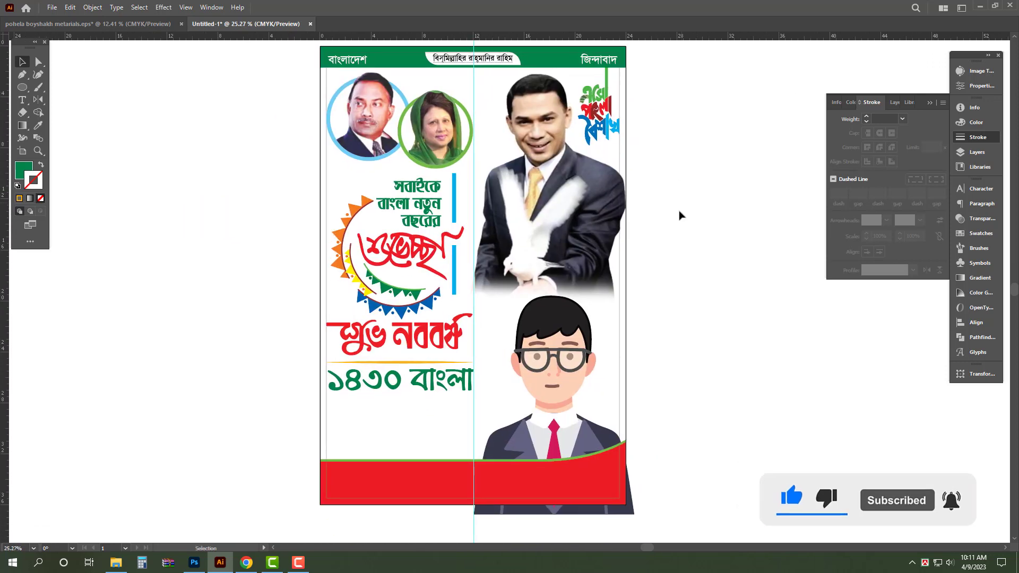
left_click(141, 24)
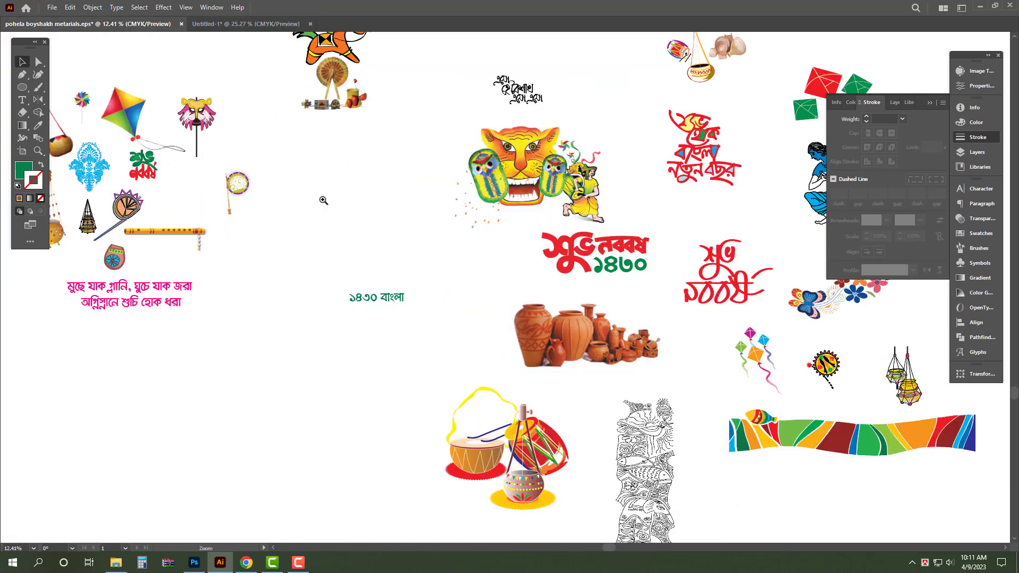
left_click_drag(323, 200, 284, 100)
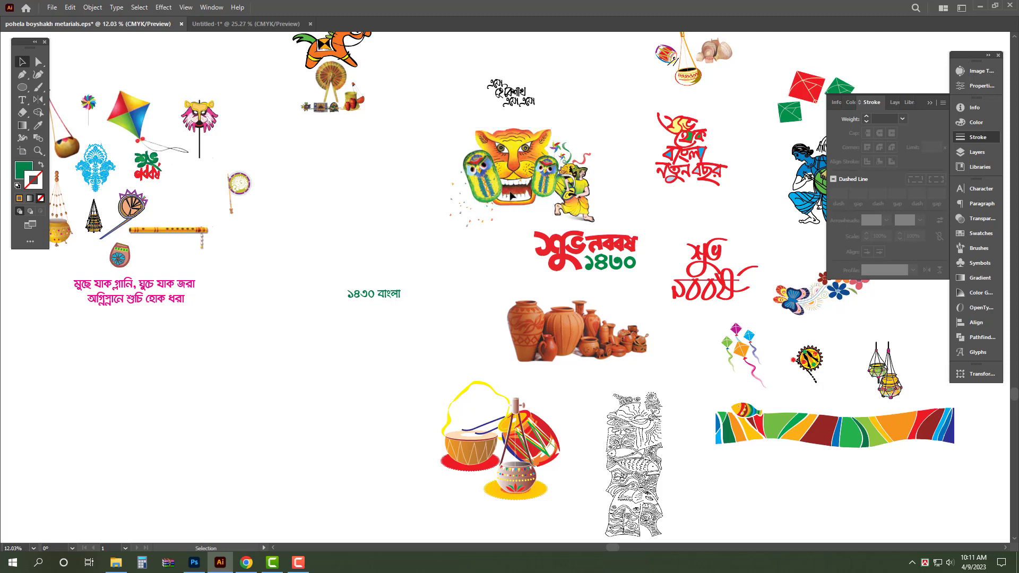
left_click_drag(594, 196, 595, 197)
left_click_drag(451, 189, 428, 194)
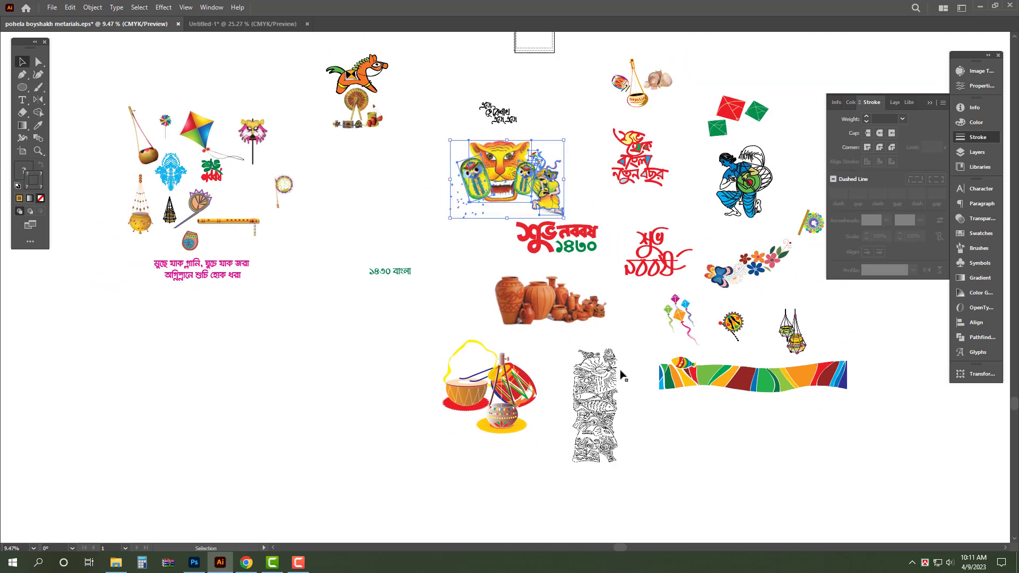
left_click(314, 64)
left_click(229, 24)
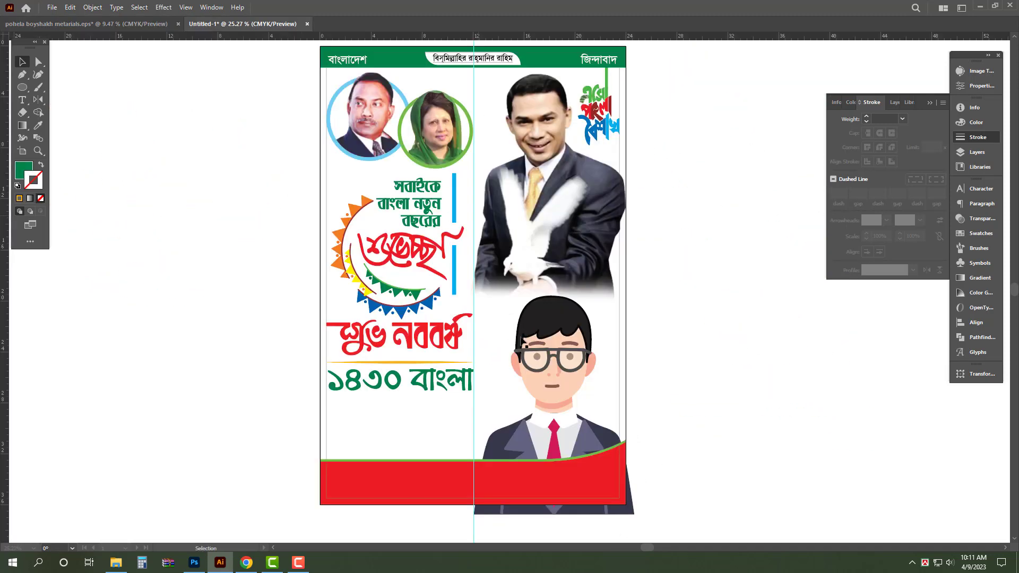
Step: Paste the tiger mask artwork into the poster and scale it down to about the left column's width
left_click(425, 524)
left_click(503, 521)
key("ctrl+v")
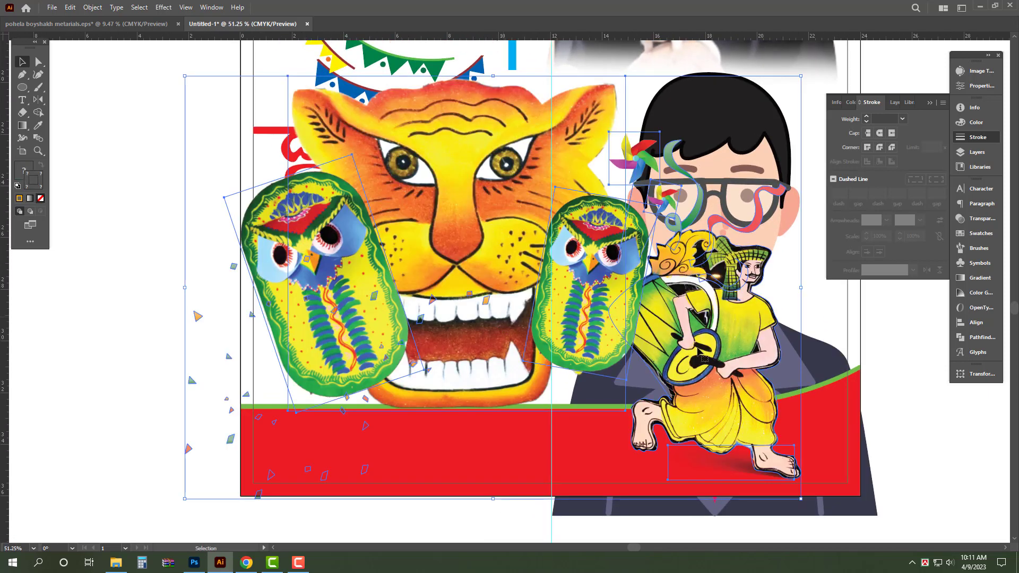
left_click_drag(795, 288, 562, 288)
left_click_drag(185, 288, 201, 289)
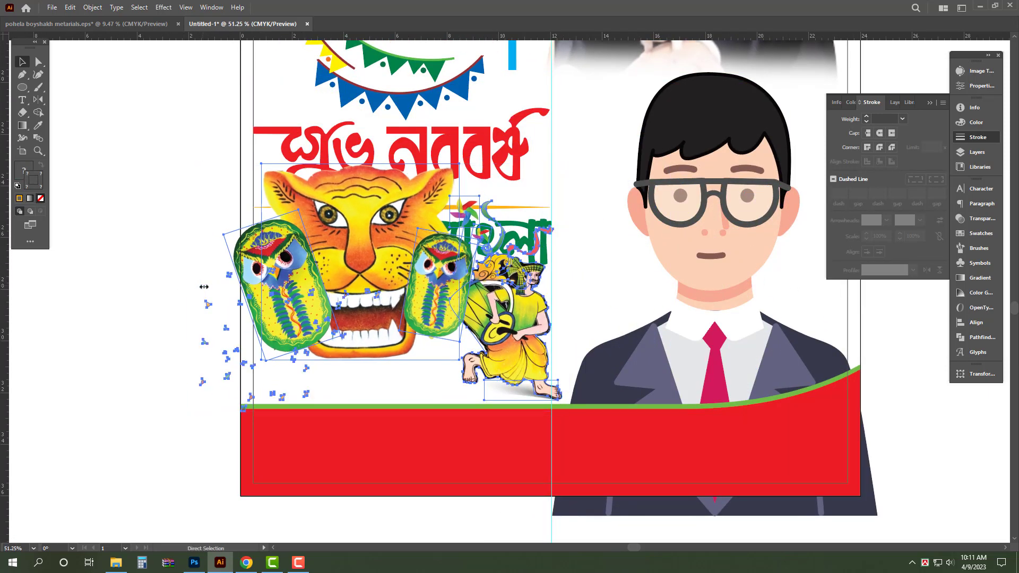
Step: Send the tiger mask artwork to the back and move it onto the empty canvas left of the poster
key("ctrl+shift+[")
key("space")
scroll(444, 452, "down", 2)
left_click_drag(450, 363, 484, 237)
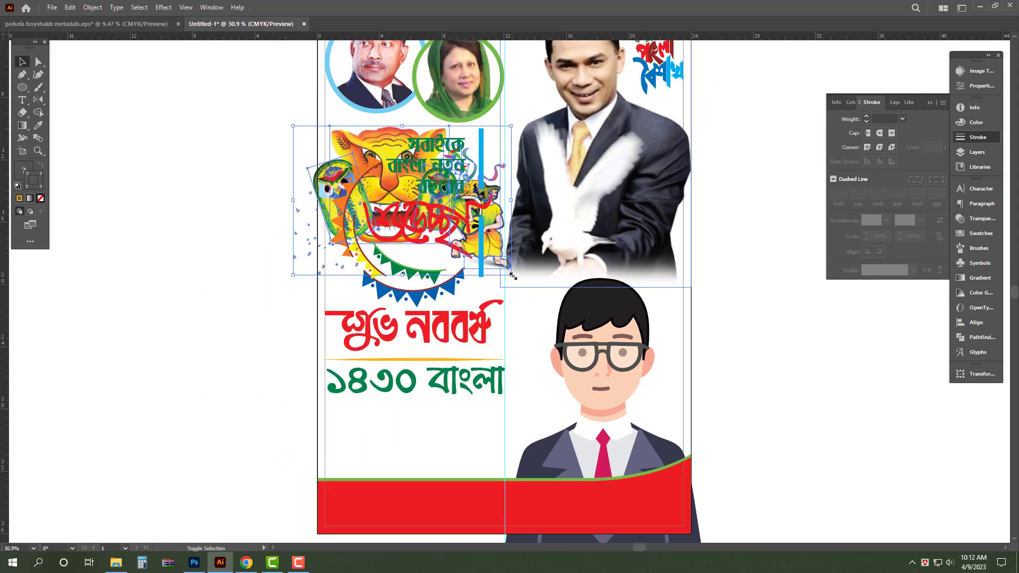
left_click_drag(340, 223, 83, 223)
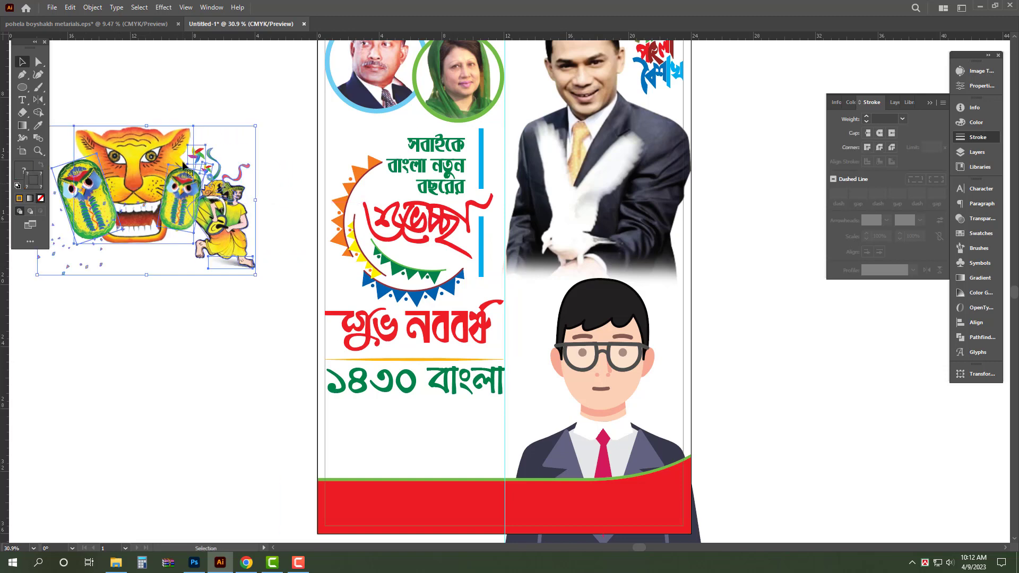
Step: Ungroup the tiger mask artwork and move the drummer figure away below the mask
right_click(184, 163)
left_click(227, 251)
left_click(216, 353)
left_click_drag(252, 246, 227, 375)
left_click_drag(199, 283, 356, 335)
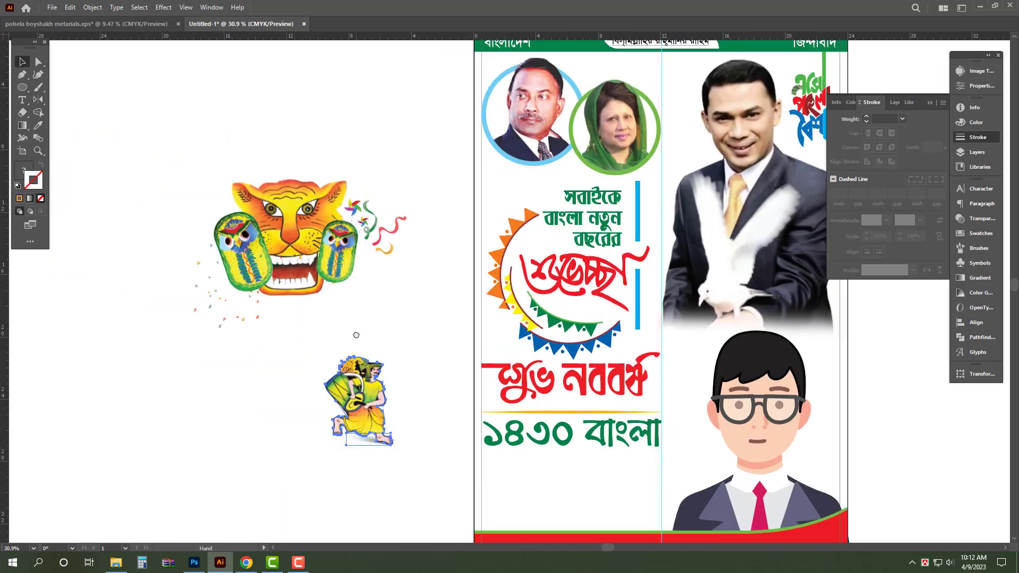
left_click_drag(364, 407, 330, 484)
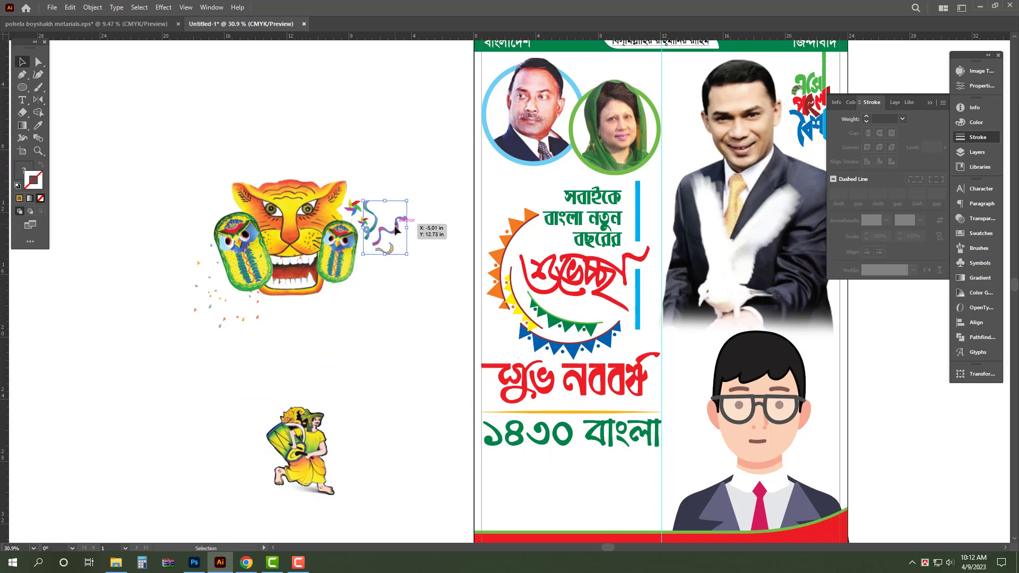
Step: Move the curly ribbons closer to the right owl and delete the scattered confetti below the tiger mask
left_click_drag(395, 229, 378, 247)
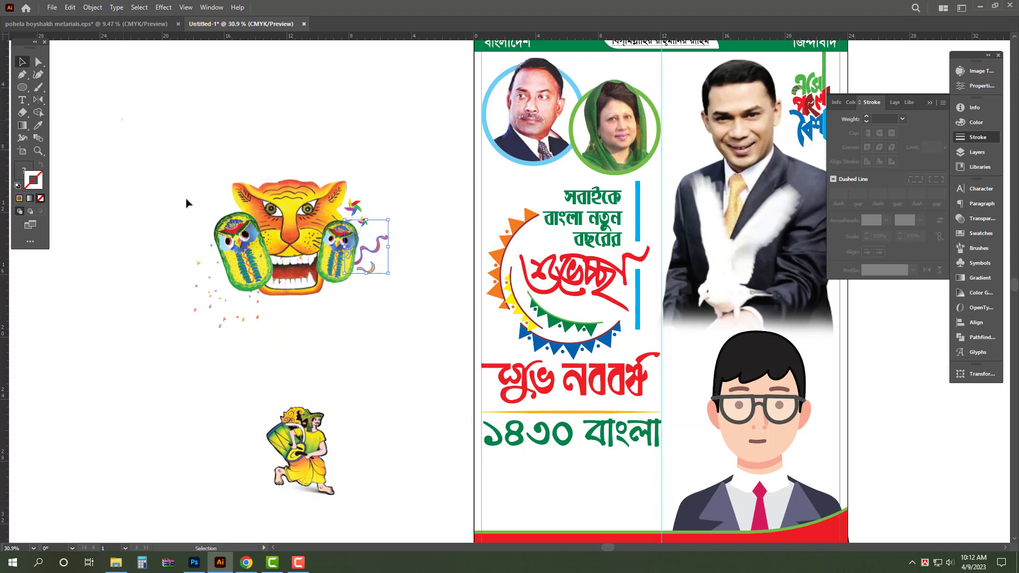
left_click_drag(186, 199, 419, 345)
left_click_drag(197, 363, 246, 317)
key("Delete")
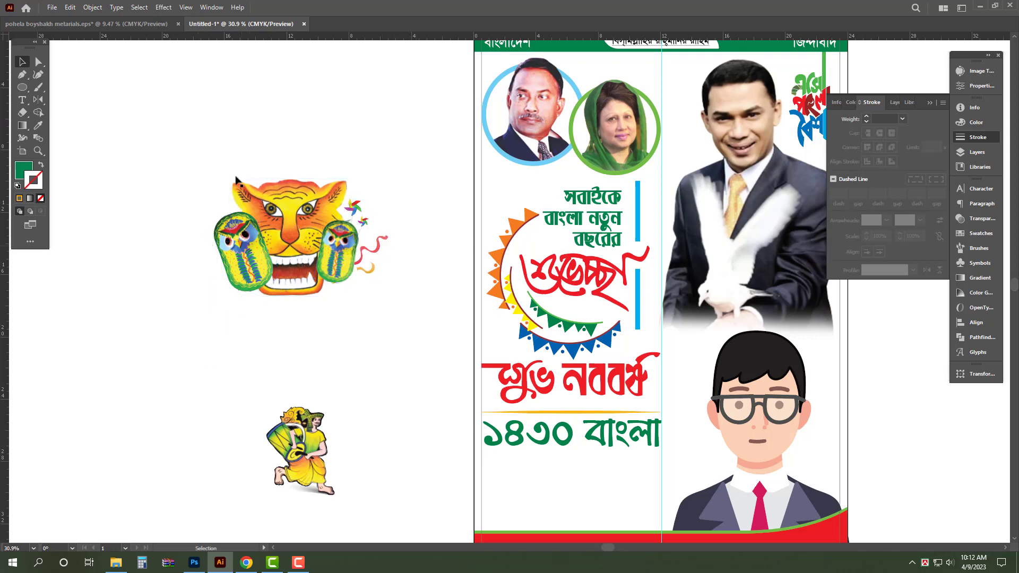
Step: Move the tiger mask with its owls, pinwheels and ribbons into the poster's left column, behind the greeting text
left_click_drag(157, 120, 421, 316)
left_click_drag(381, 241, 669, 308)
key("shift+Right")
key("shift+Right")
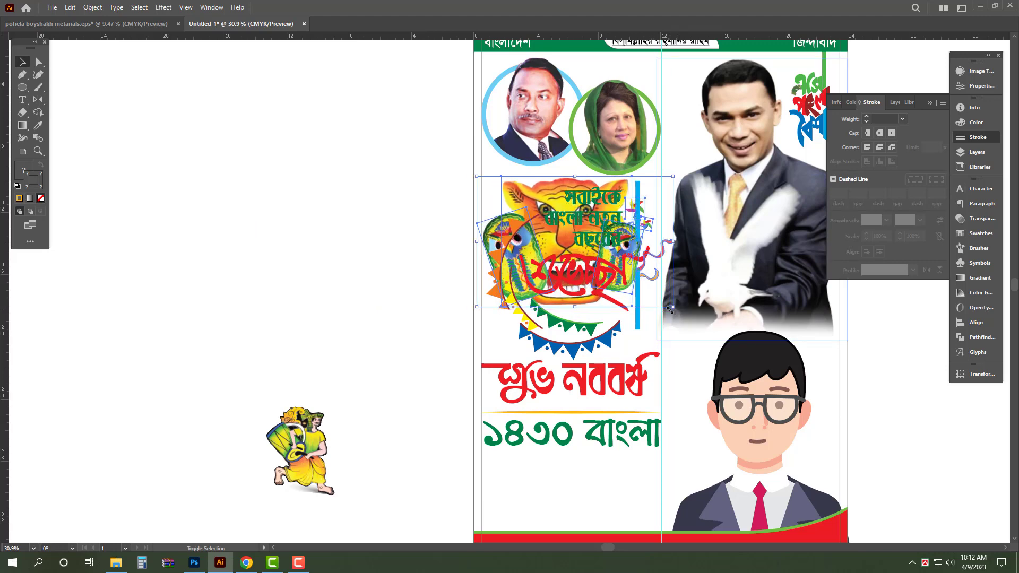
key("shift+Down")
scroll(577, 297, "down", 4)
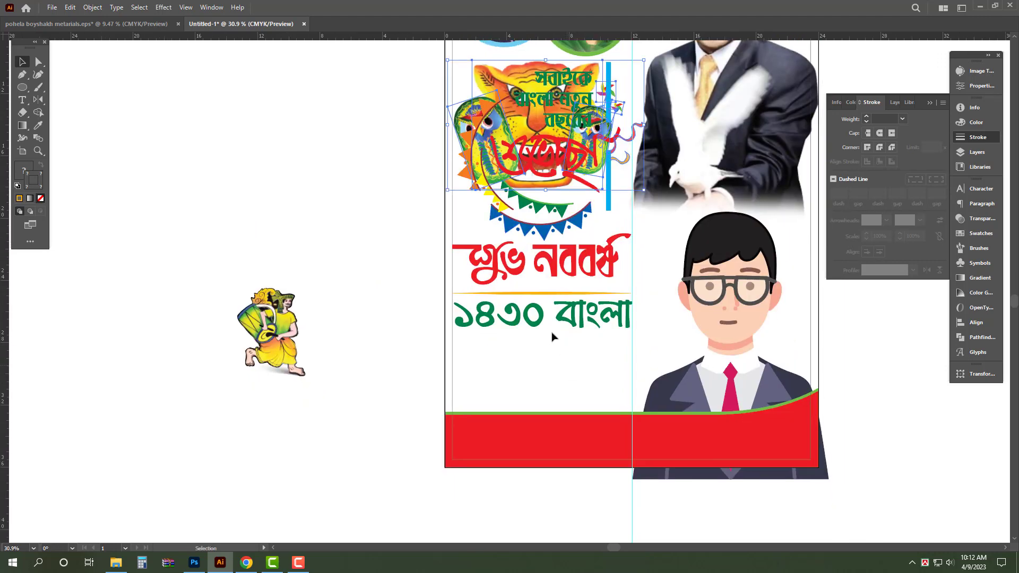
Step: Move the greeting artwork and captions down to just above the red footer, and tuck the tiger mask under the portraits
left_click(538, 264)
left_click_drag(551, 261, 551, 336)
left_click_drag(541, 139, 543, 152)
left_click_drag(587, 114, 542, 186)
left_click(543, 217)
left_click(305, 167)
left_click_drag(539, 246, 463, 270)
scroll(434, 241, "down", 2)
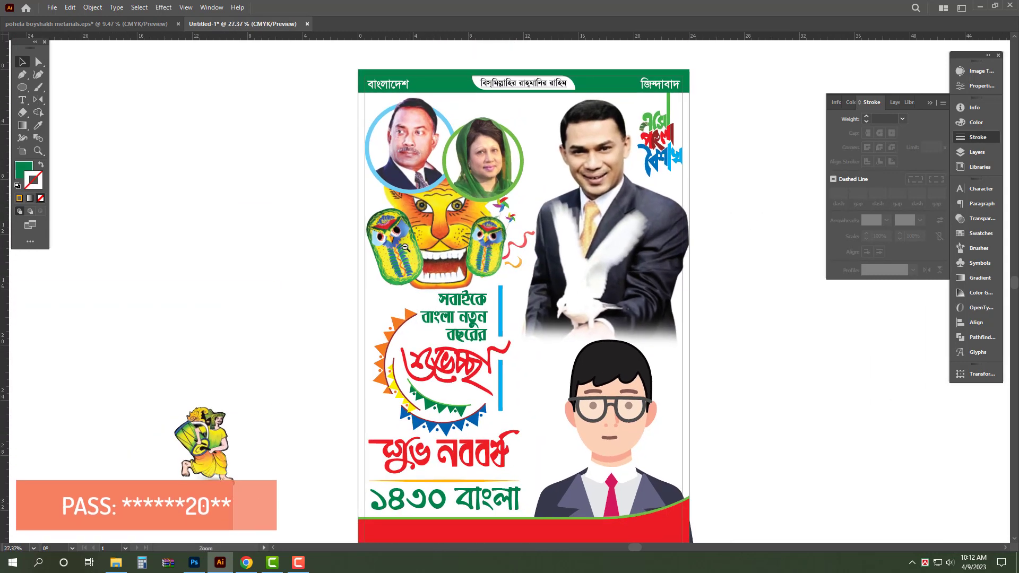
Step: Place the drummer figure beside the right owl and scale it down to fit next to the tiger mask
left_click_drag(220, 436, 483, 248)
scroll(521, 211, "up", 6)
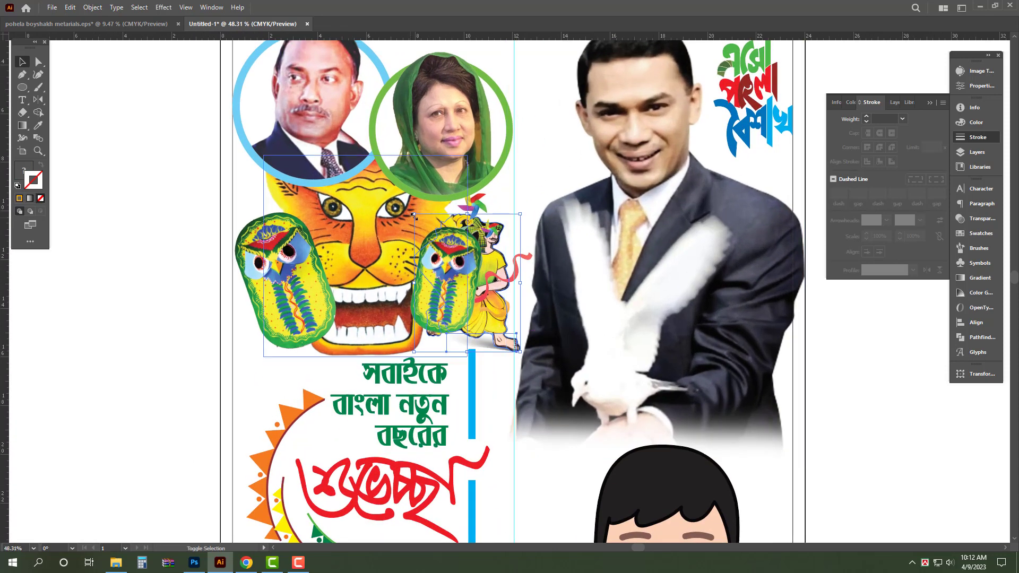
left_click_drag(414, 215, 463, 244)
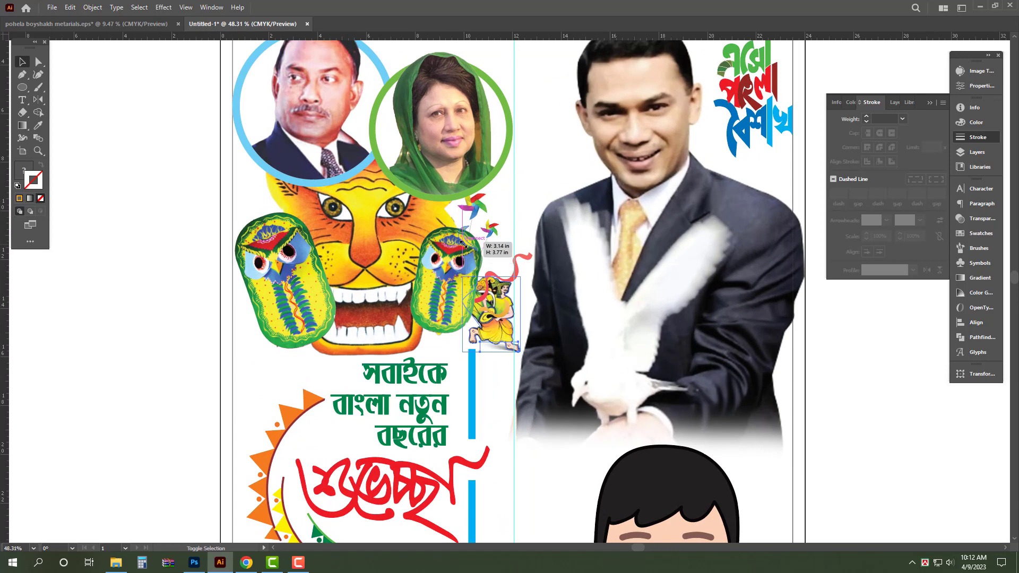
left_click(897, 410)
key("ctrl+0")
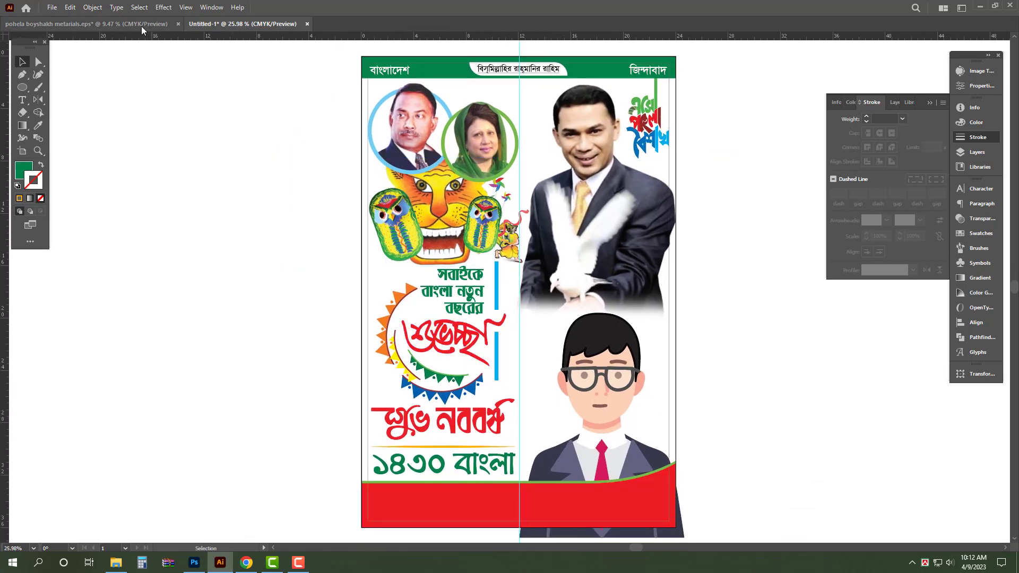
Step: Cut the multicolored wavy band with the fish from the pohela boyshakh metarials file and return to the poster document
left_click(141, 24)
scroll(381, 345, "down", 2)
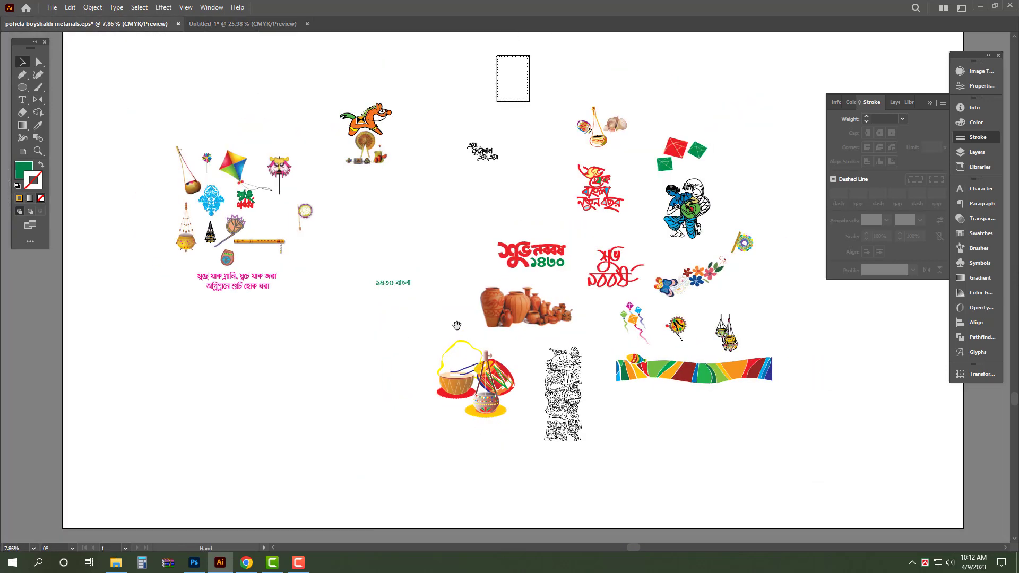
left_click_drag(456, 326, 386, 304)
left_click(681, 367)
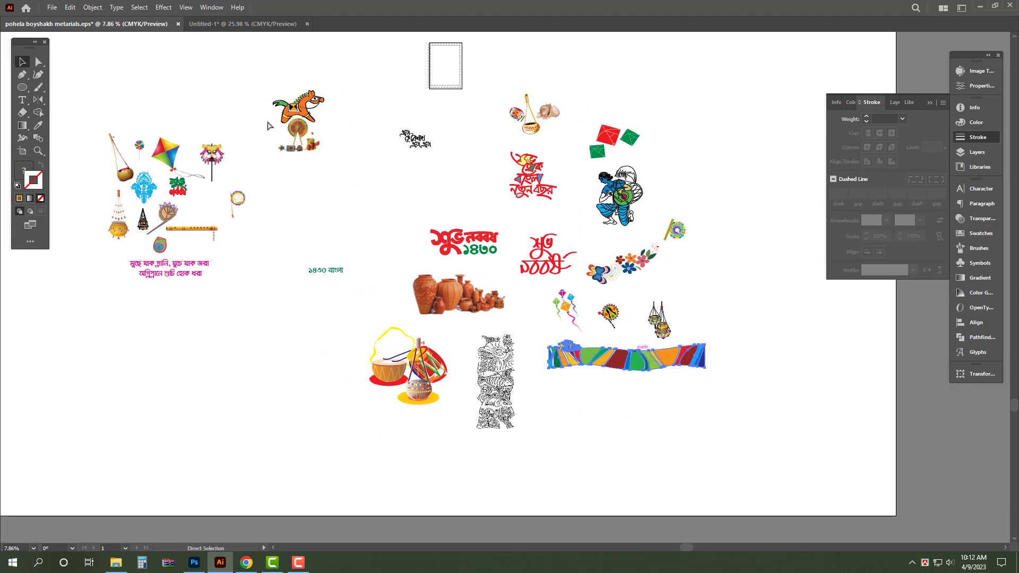
key("ctrl+x")
left_click(263, 25)
Step: Paste the multicolored fish band into the poster and move it so that its left end sits near the poster's left edge
left_click_drag(750, 376, 725, 306)
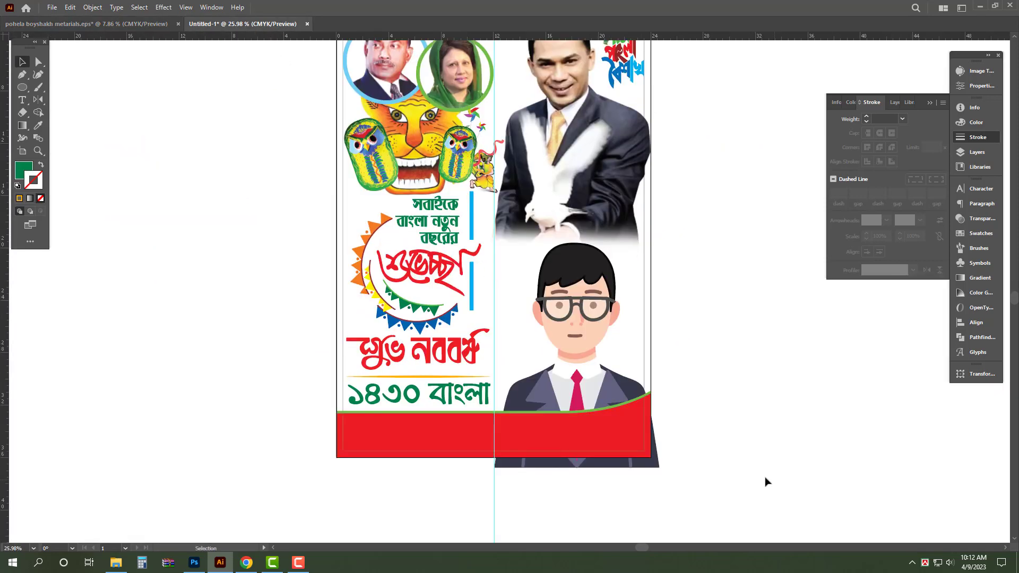
left_click_drag(633, 445, 648, 451)
key("ctrl+v")
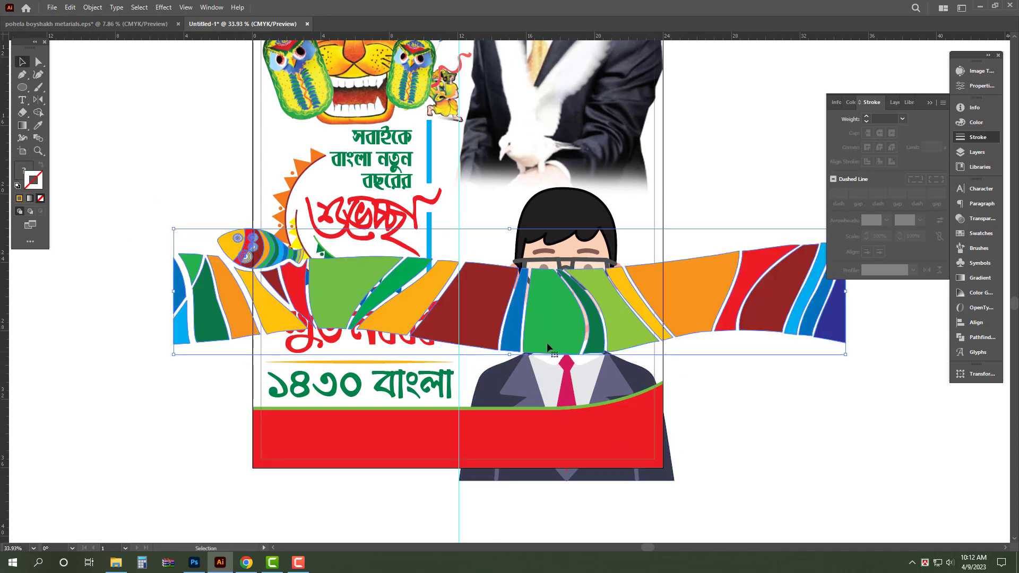
left_click_drag(546, 318, 634, 368)
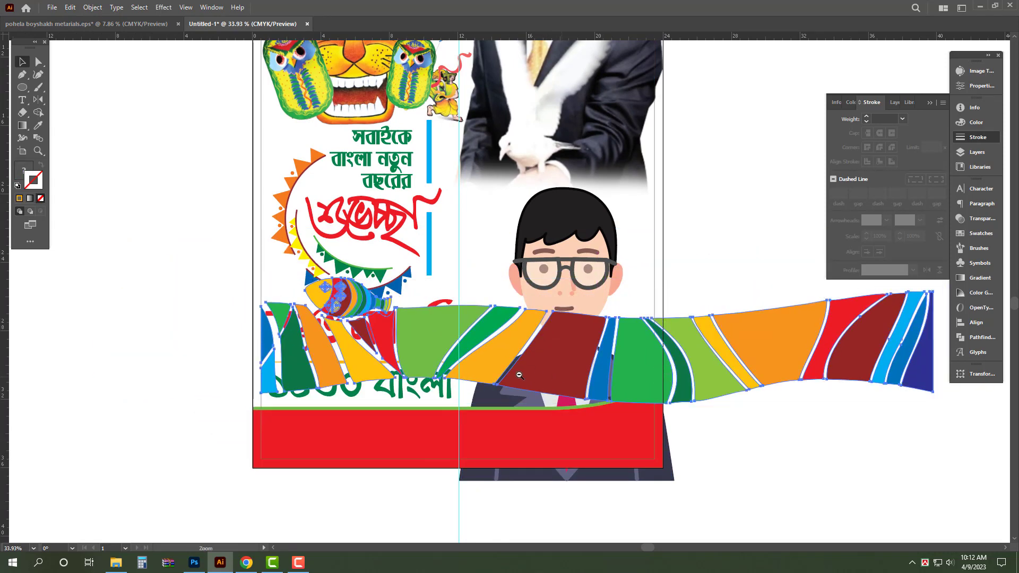
left_click_drag(527, 368, 513, 369)
left_click_drag(518, 368, 534, 308)
Step: Set the multicolored band's width to 24 in, scaling its height proportionally
left_click(970, 376)
left_click(913, 385)
type("2")
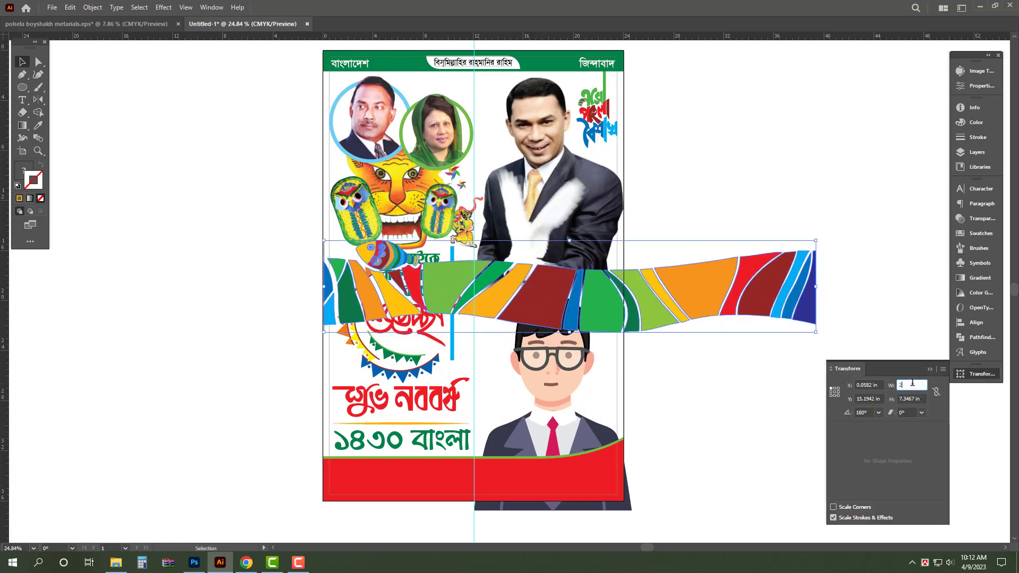
type("4")
key("Return")
scroll(642, 310, "up", 4)
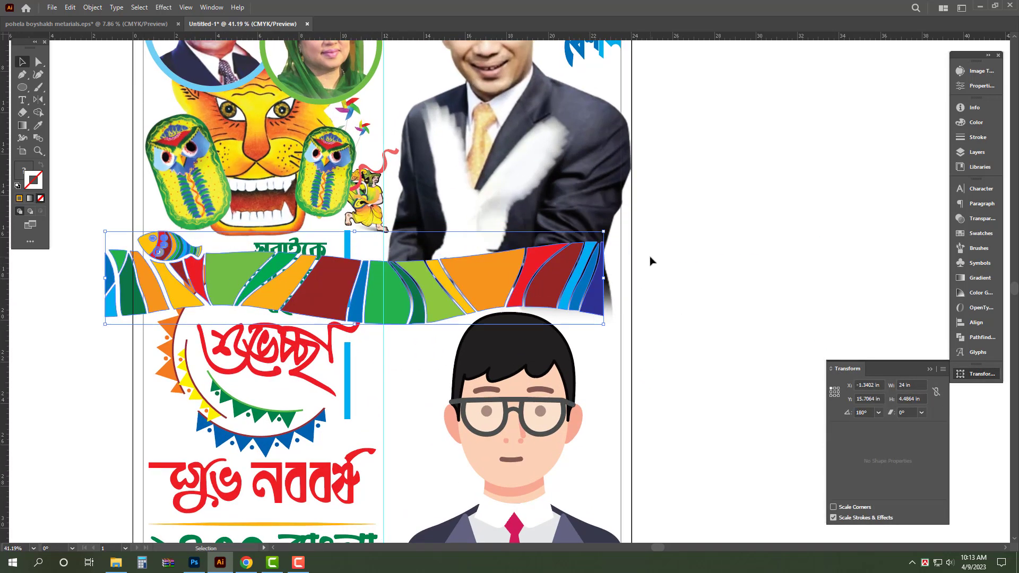
Step: Align the multicolored band flush with the poster's right edge and send it to the back
left_click(633, 390)
left_click(980, 324)
left_click(870, 212)
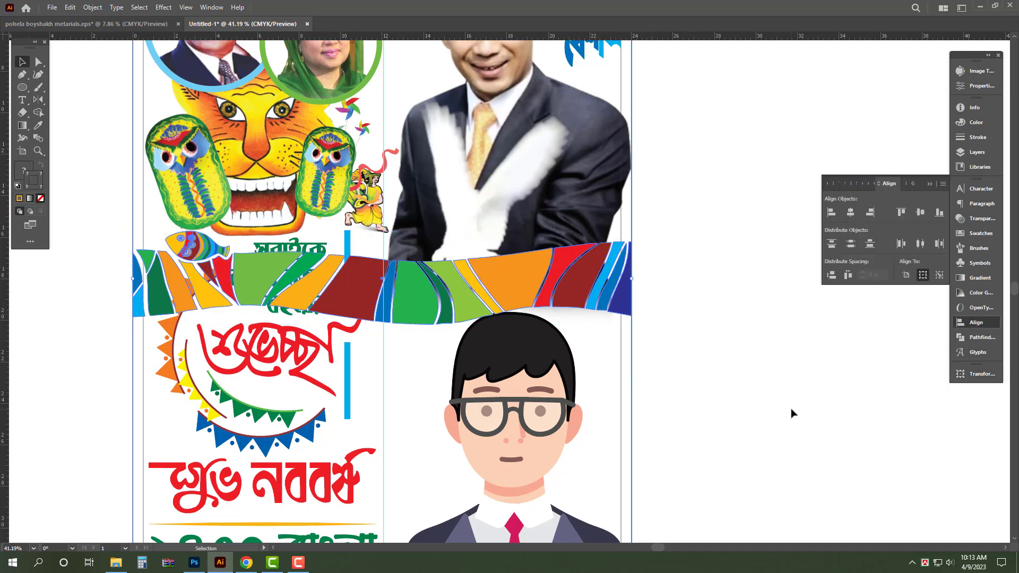
left_click(505, 299)
key("ctrl+shift+[")
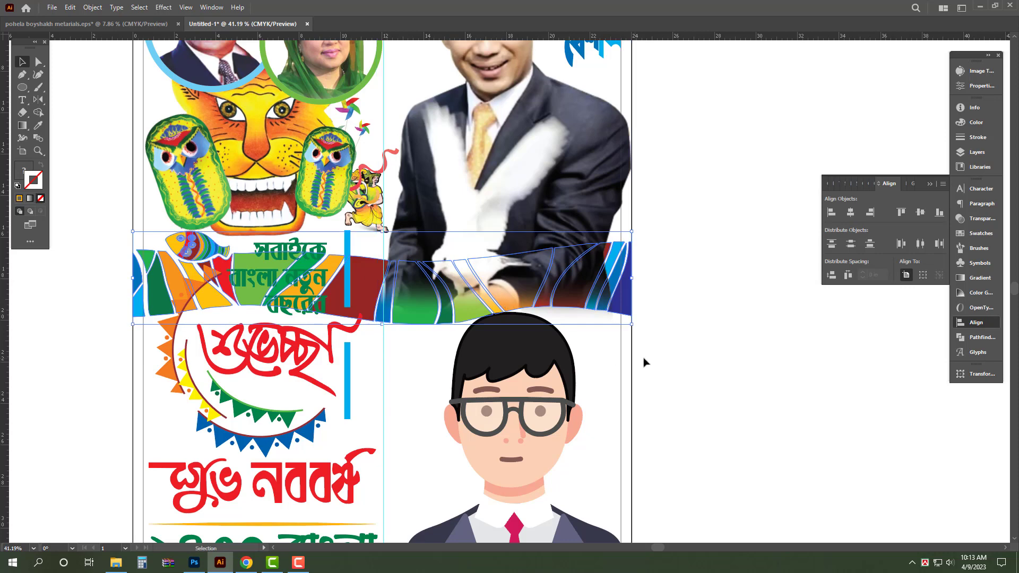
Step: Move the multicolored band up below the header behind the portraits and mirror it so the fish is at the right
left_click(745, 371)
left_click_drag(695, 351, 747, 383)
scroll(746, 385, "down", 1)
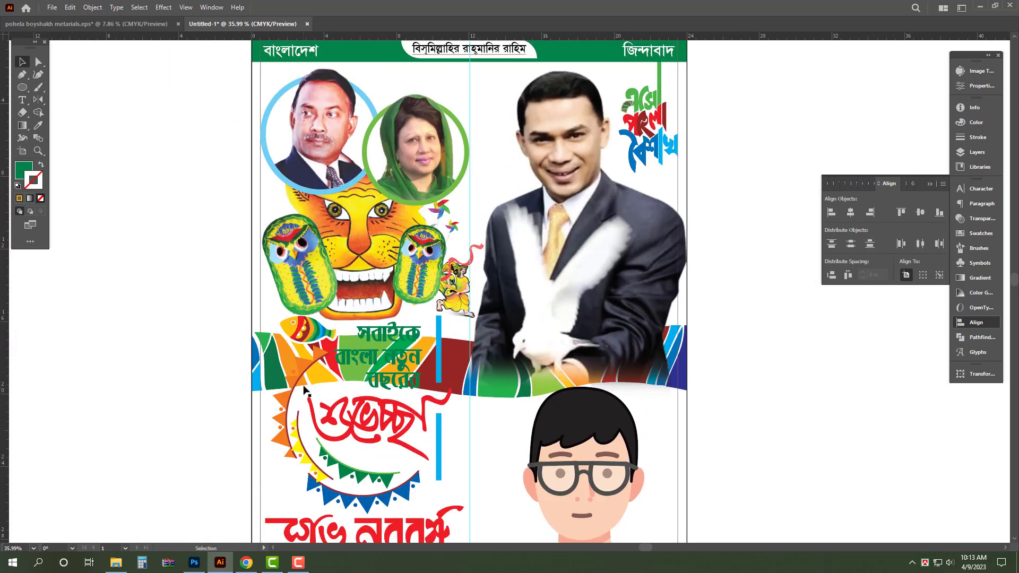
left_click_drag(272, 369, 276, 301)
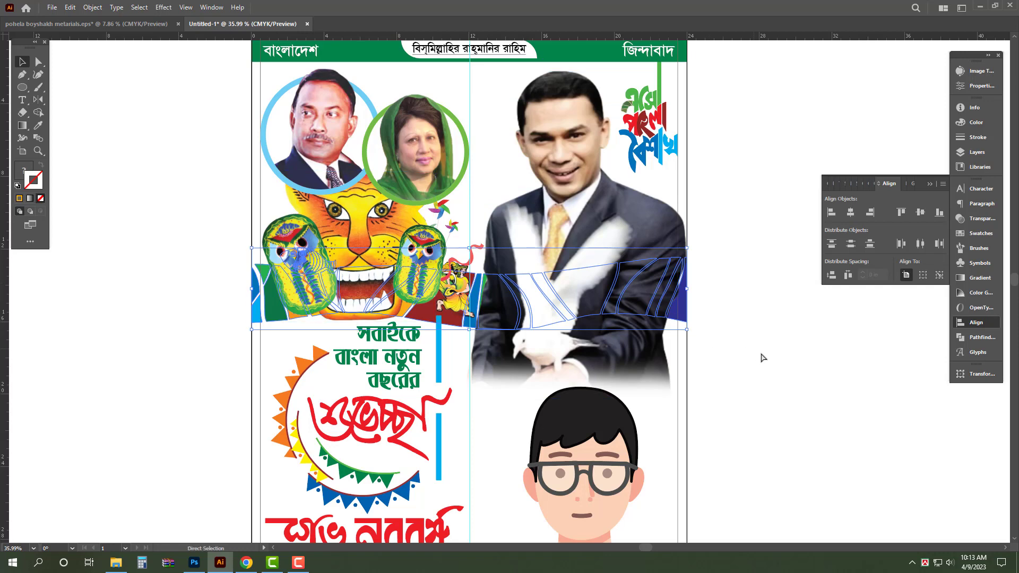
key("ctrl+z")
left_click_drag(450, 366, 456, 106)
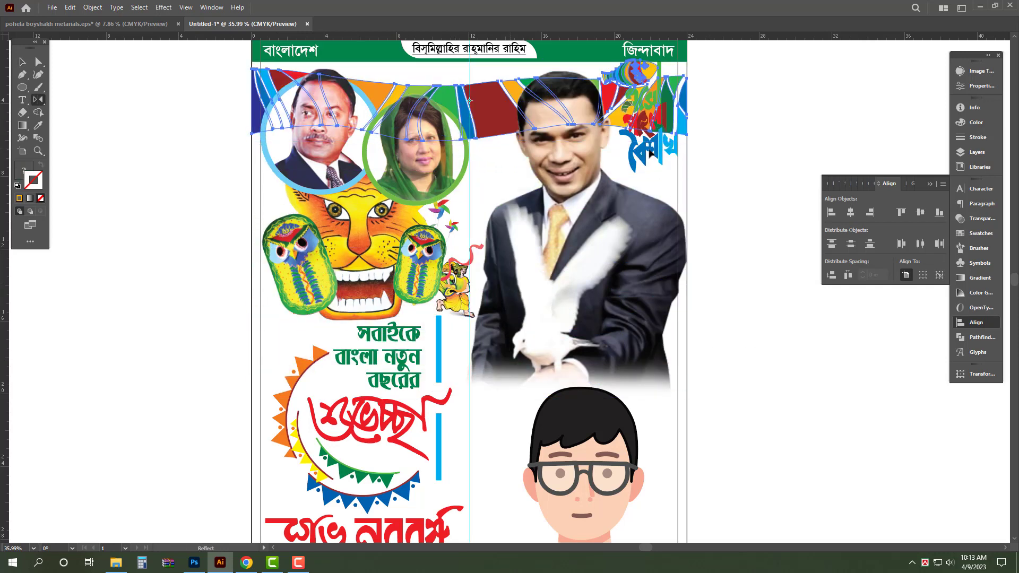
left_click(773, 139)
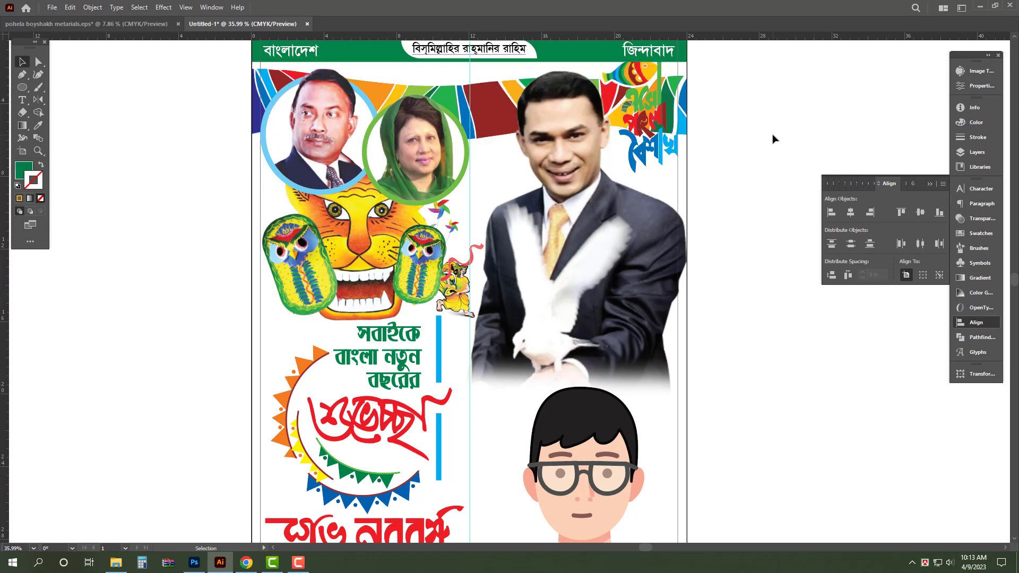
Step: Move the mirrored band down across the poster, behind the শুভেচ্ছা lettering and the cartoon man's head
left_click(487, 99)
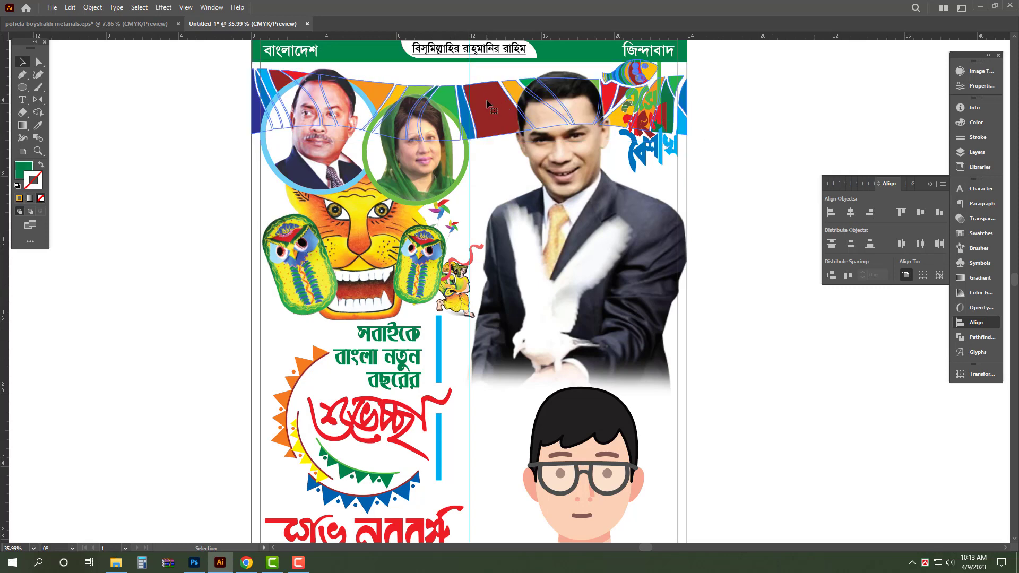
left_click_drag(447, 146, 394, 142)
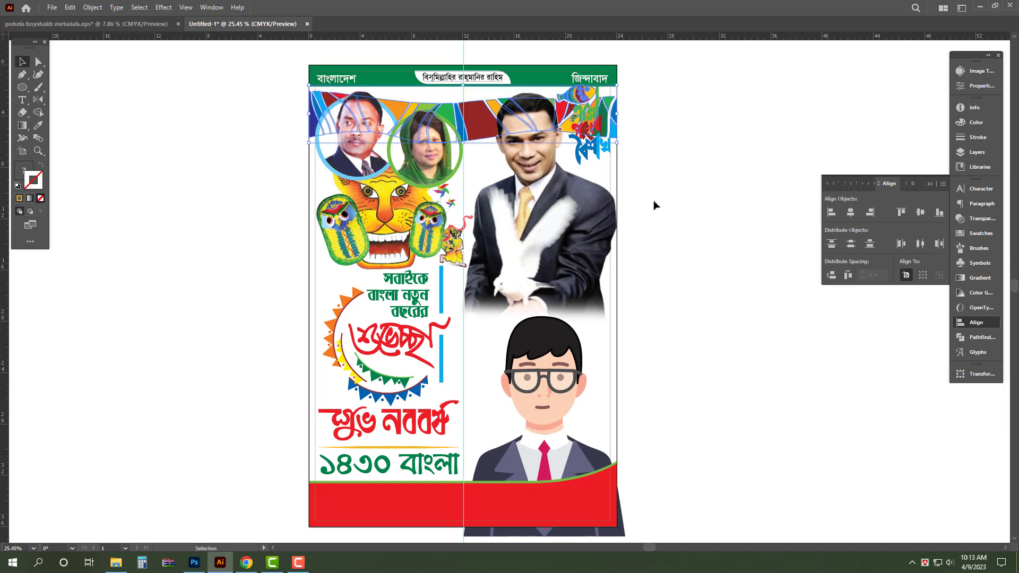
left_click_drag(494, 123, 493, 379)
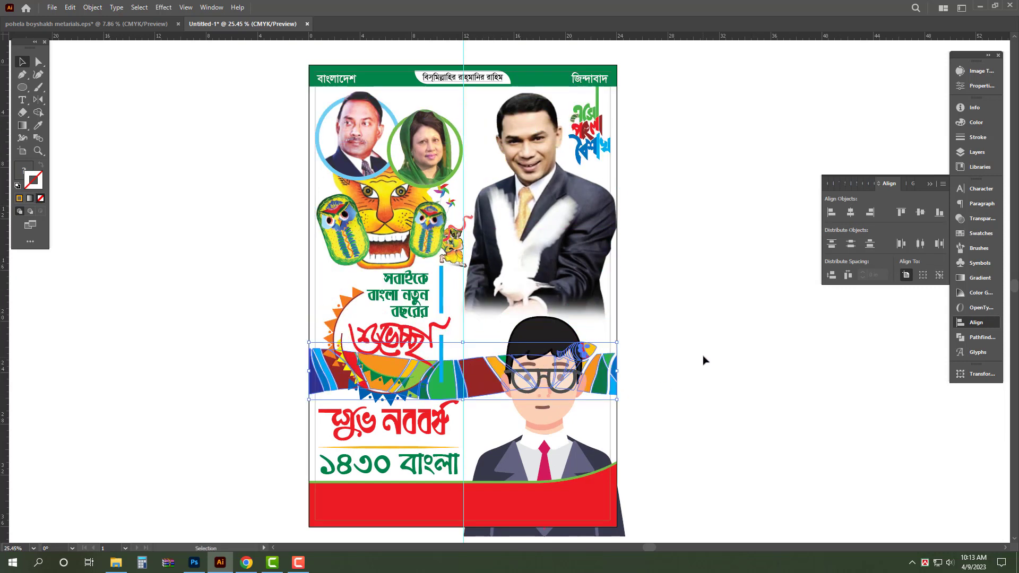
Step: Delete the multicolored band from the poster
key("Delete")
scroll(671, 291, "down", 2)
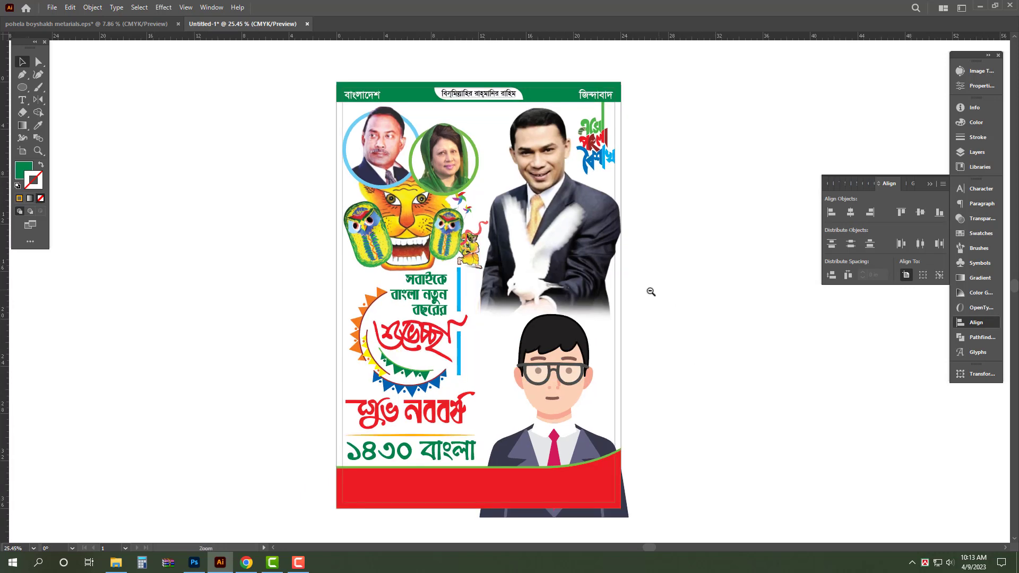
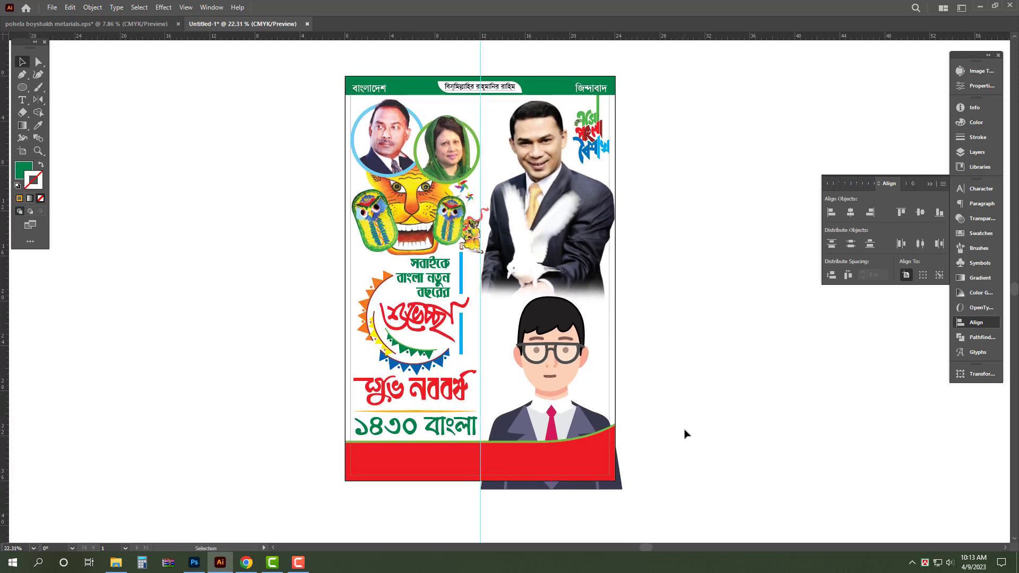
Step: Bring the four-kite artwork from the pohela boyshakh metarials document into the poster
left_click(127, 24)
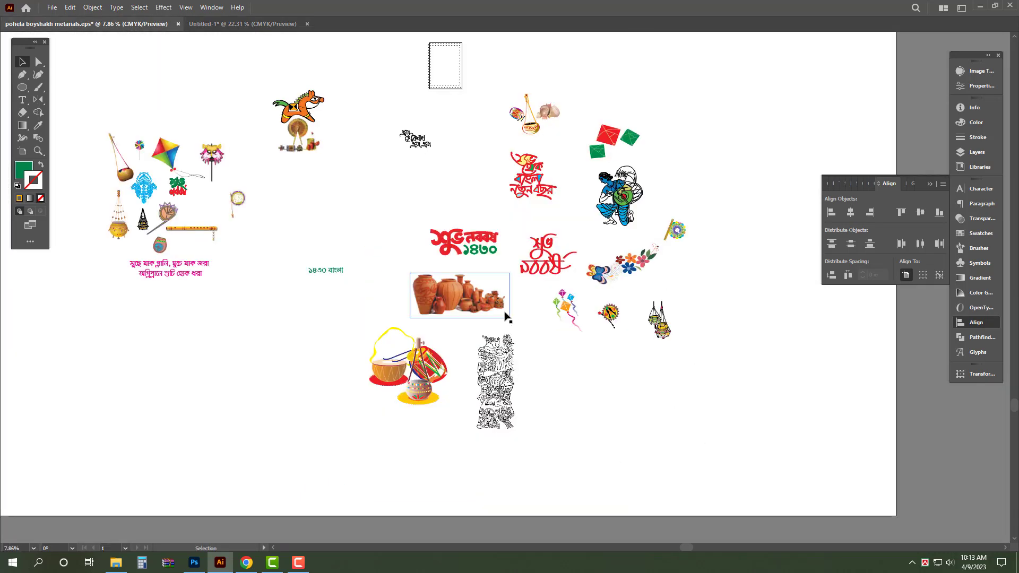
left_click(243, 24)
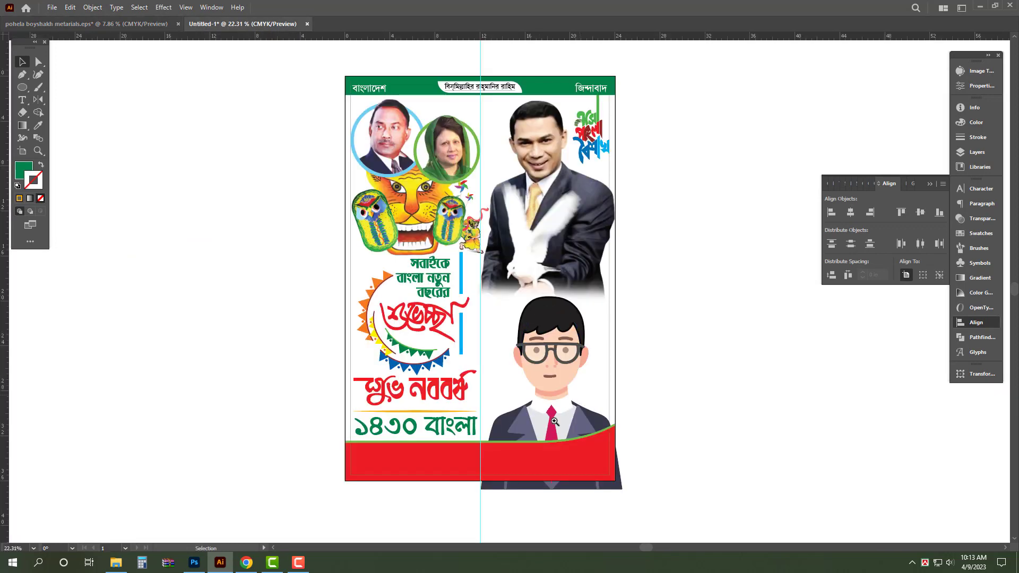
left_click_drag(508, 141, 576, 141)
key("ctrl+v")
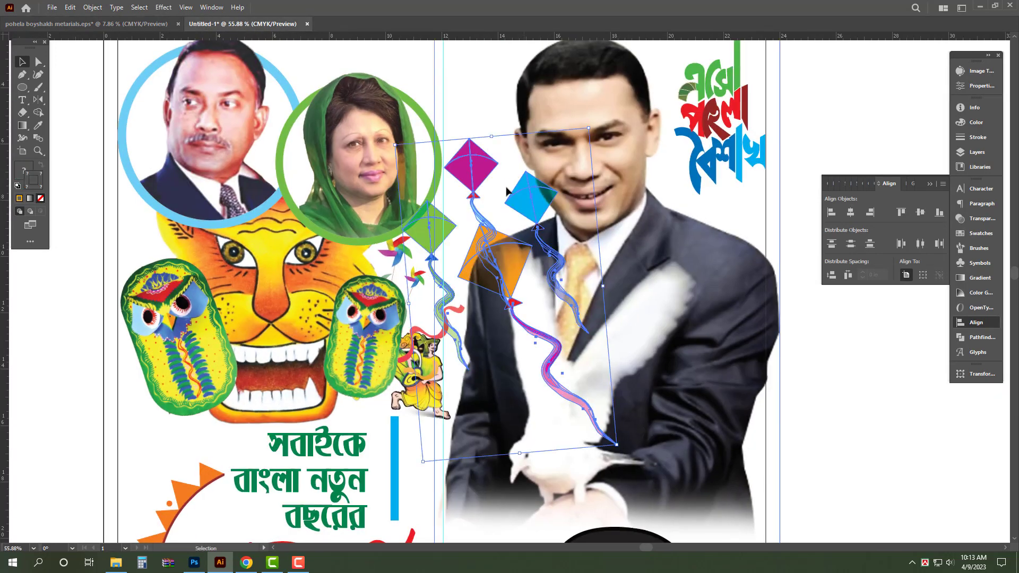
Step: Shrink the kites, place them below the header beside the large portrait's head, and send them to the back
scroll(471, 265, "up", 2)
left_click_drag(472, 265, 499, 158)
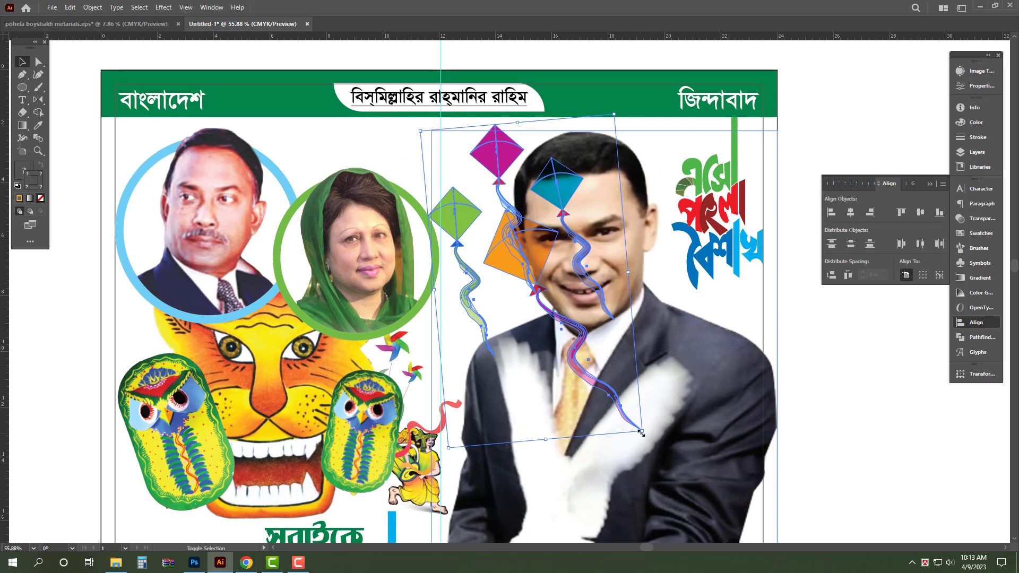
left_click_drag(641, 433, 563, 322)
key("ctrl+shift+bracketleft")
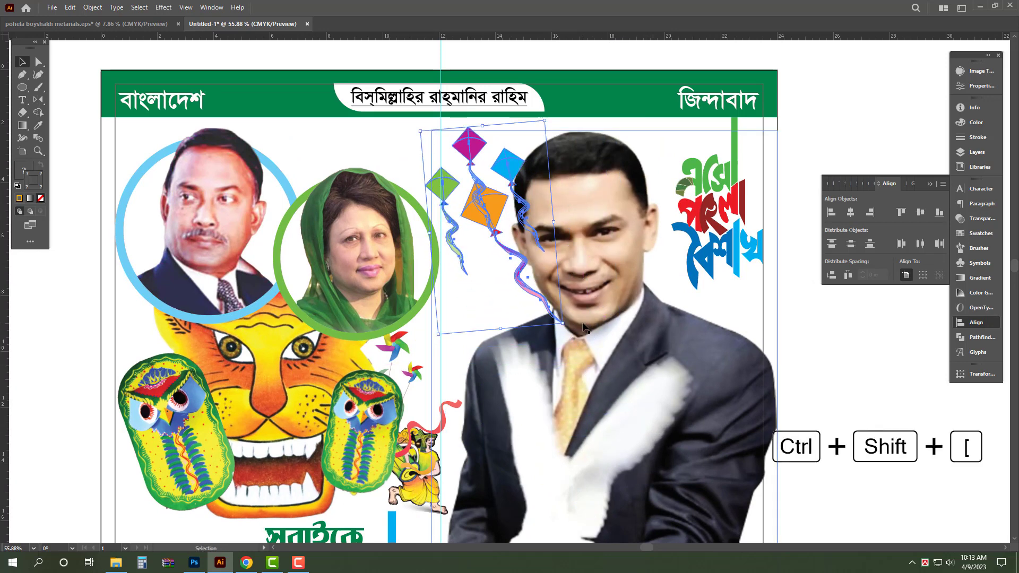
scroll(584, 326, "down", 5)
Step: Cut the flower-and-butterfly artwork from the pohela boyshakh metarials document and paste it into the poster
left_click(117, 27)
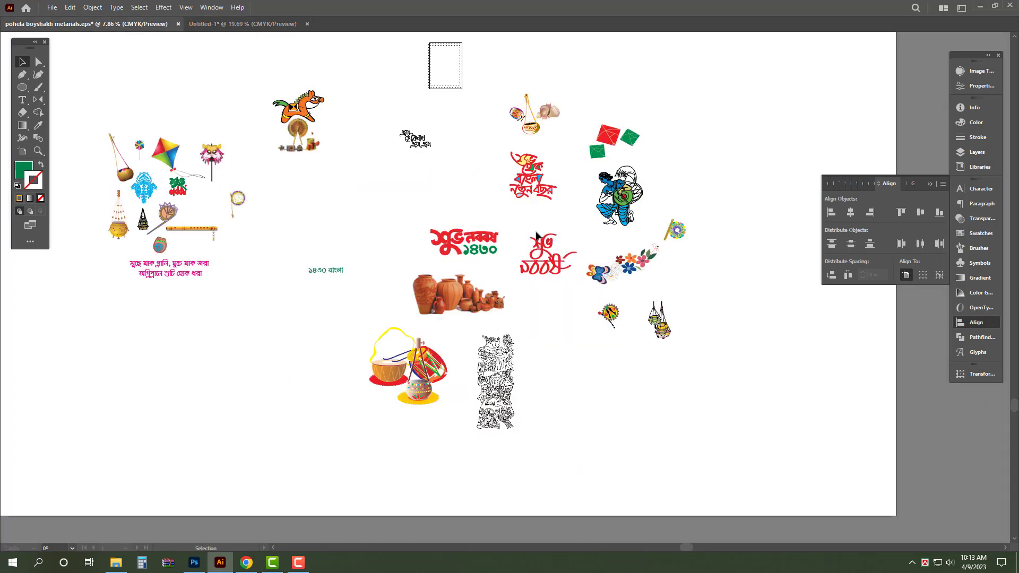
left_click(640, 265)
key("ctrl+x")
left_click(243, 24)
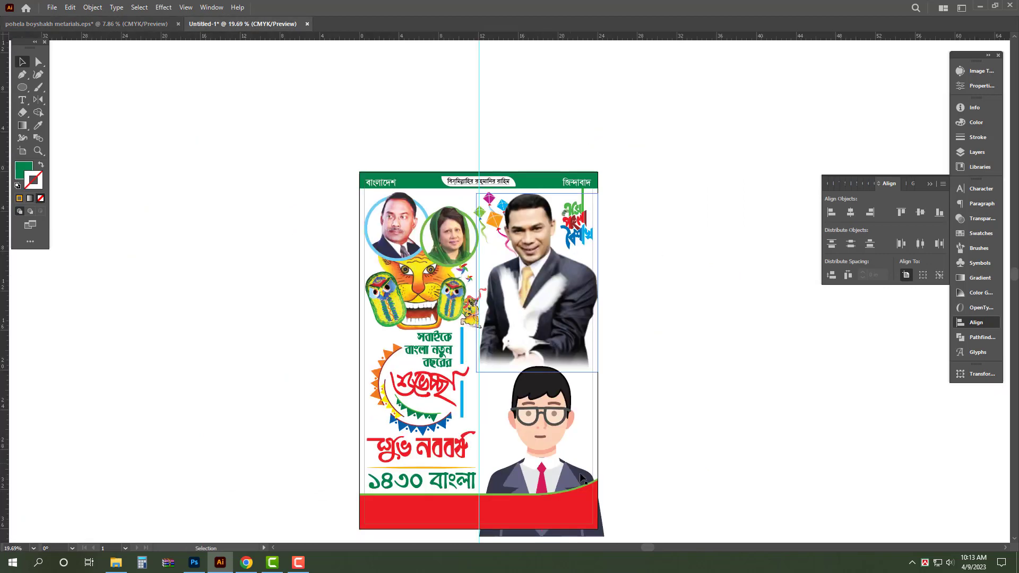
scroll(577, 518, "up", 3)
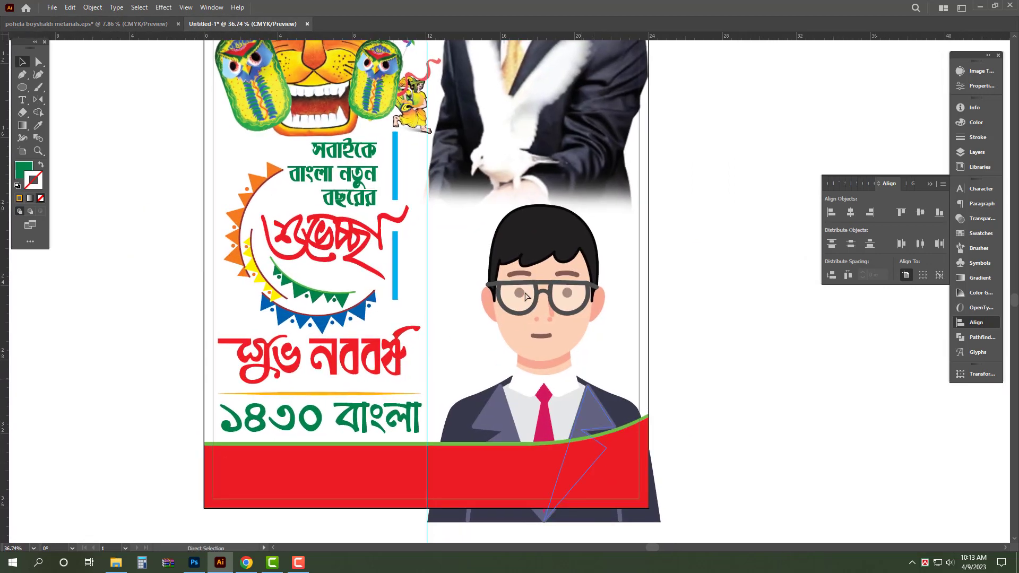
key("ctrl+v")
Step: Turn the flower-and-butterfly artwork upright and fit it between the greeting lettering and the cartoon man
left_click_drag(629, 285, 473, 173)
left_click(669, 332)
left_click_drag(424, 317, 473, 344)
left_click(450, 314)
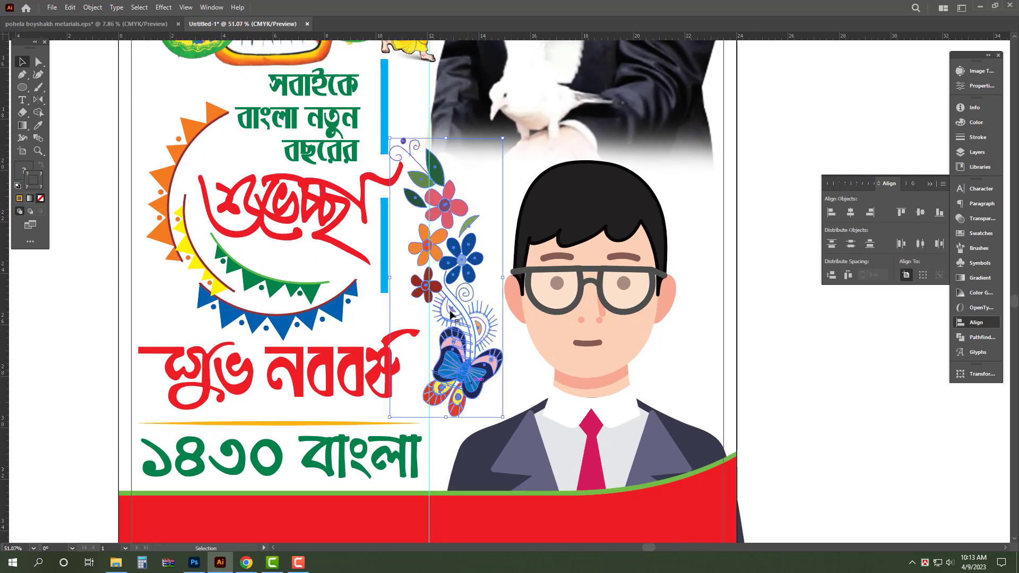
left_click_drag(393, 139, 406, 148)
left_click(848, 408)
left_click_drag(383, 252, 260, 278)
left_click_drag(351, 281, 415, 376)
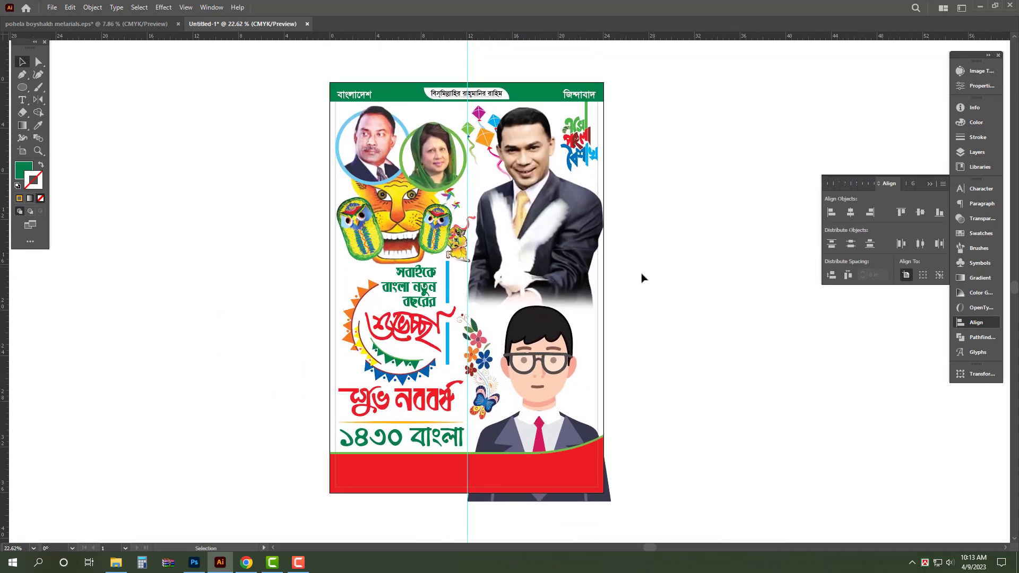
Step: Open the mandala image 44444.jpg from the Background > Ai Background folder on drive G: in Illustrator
left_click(116, 562)
left_click(64, 234)
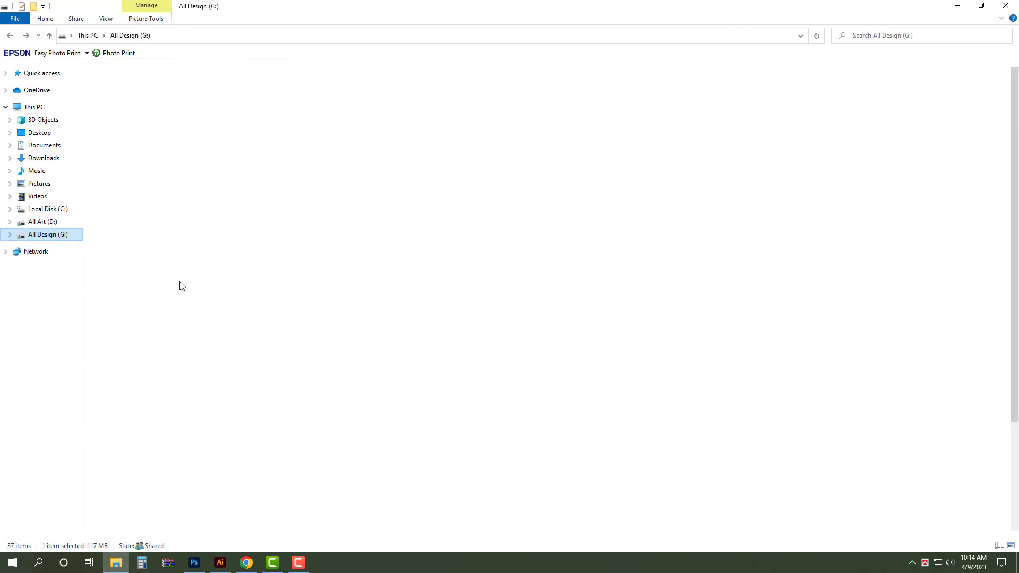
double_click(581, 132)
double_click(126, 93)
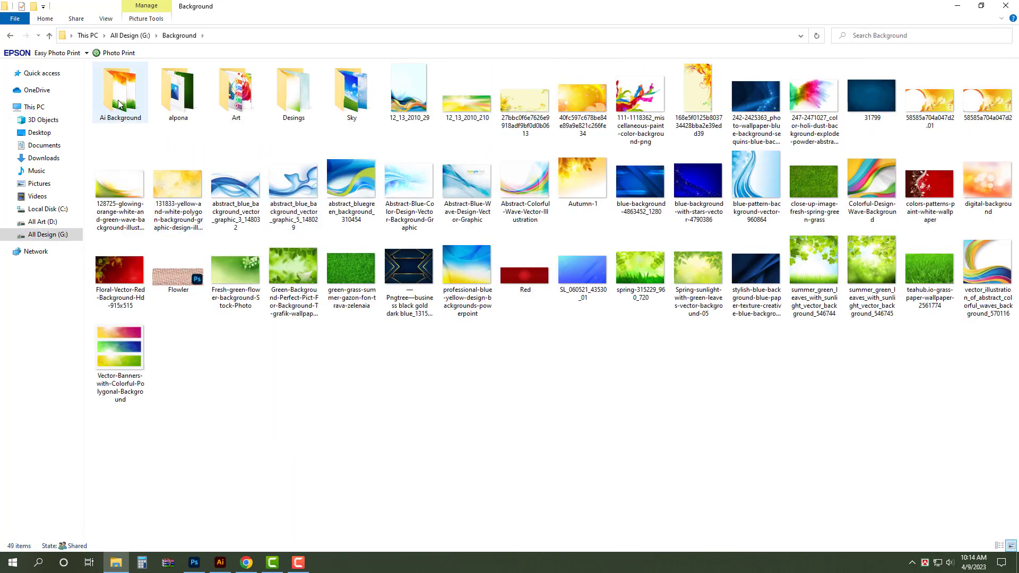
left_click(395, 512)
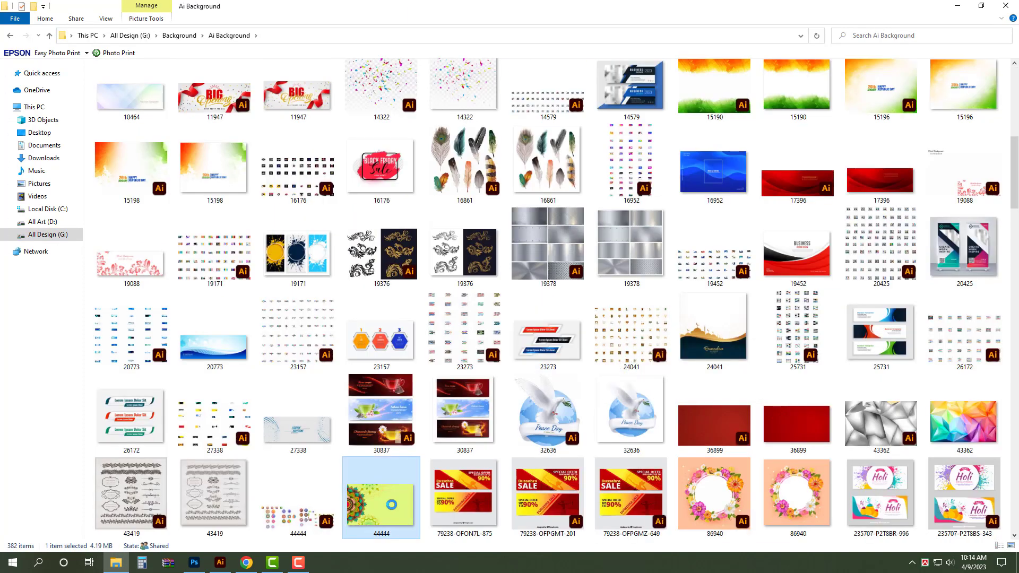
right_click(392, 505)
mouse_move(478, 340)
left_click(608, 346)
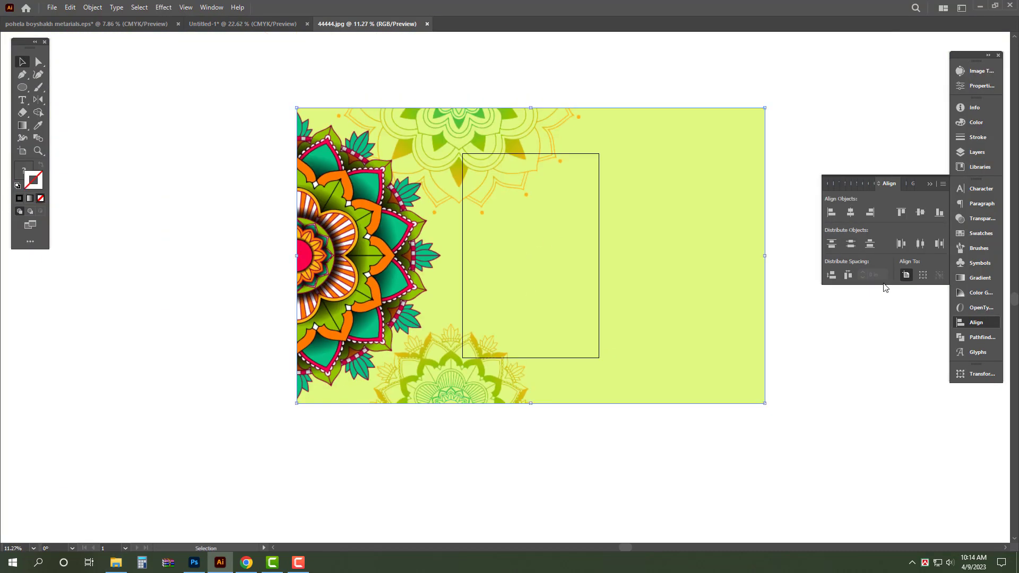
Step: Rotate the mandala background so its large flower is at the top, cut it, and close 44444.jpg
left_click_drag(771, 260, 544, 412)
key("ctrl+x")
key("ctrl+w")
left_click(564, 304)
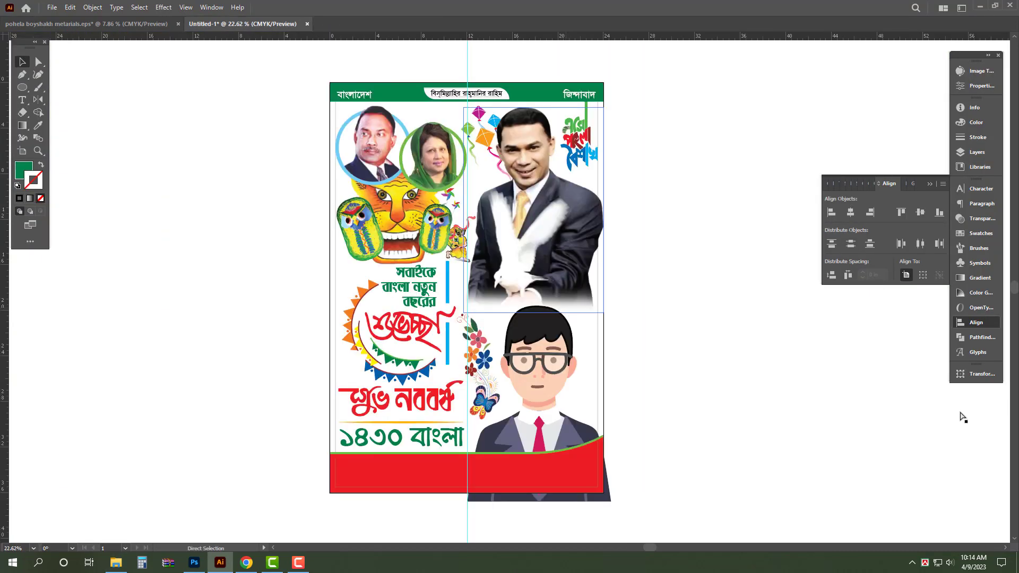
Step: Paste the mandala background into the poster and set its width to 24 in, scaling the height proportionally
key("ctrl+v")
left_click(975, 374)
key("ctrl+Return")
left_click_drag(419, 118, 581, 445)
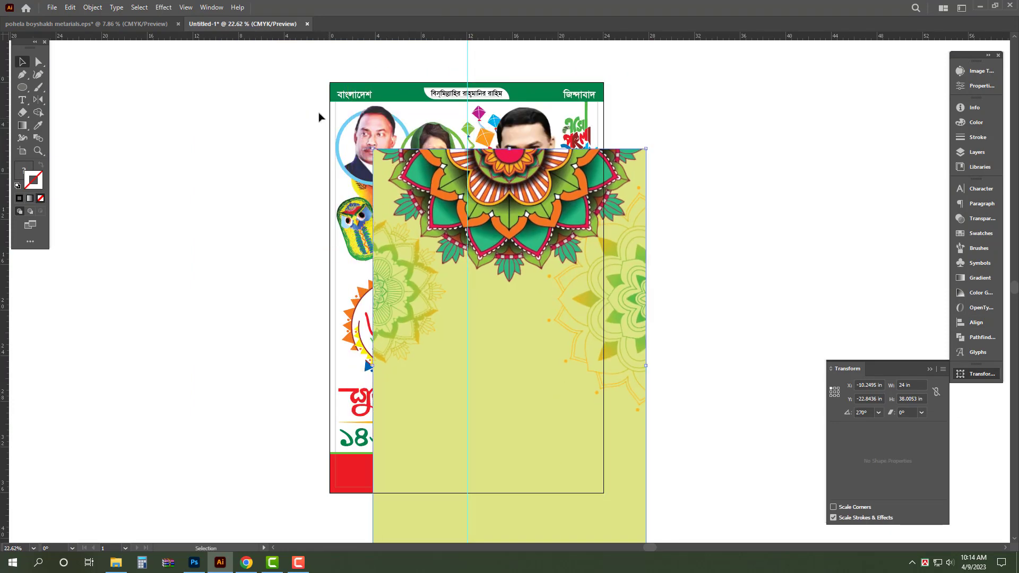
Step: Align the mandala background with the poster's left and top edges and send it to the back
left_click(331, 118, "shift")
left_click(976, 322)
left_click(831, 213)
left_click(901, 213)
left_click(519, 234)
key("ctrl+shift+[")
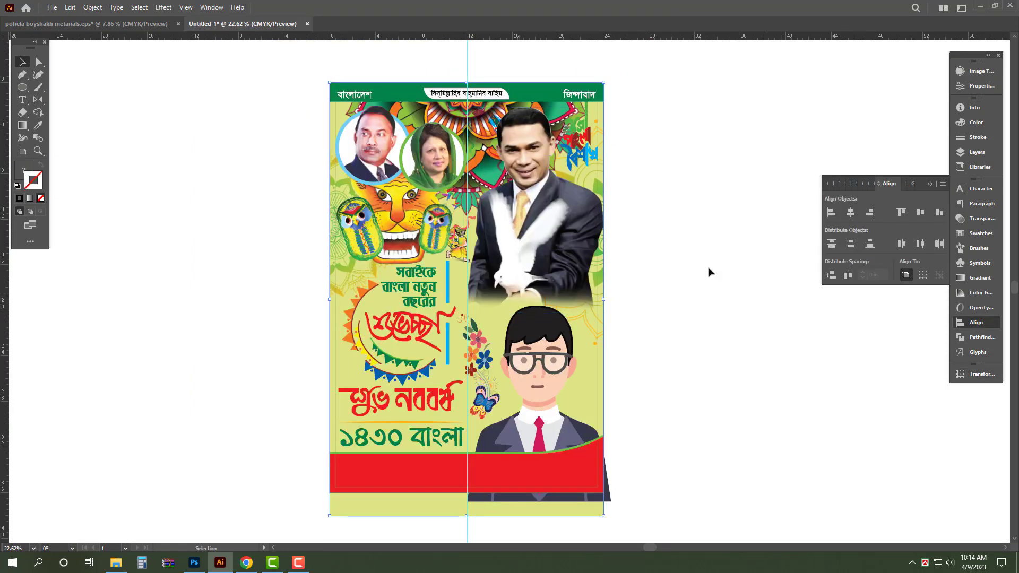
Step: Align the mandala background's bottom edge with the bottom edge of the poster
left_click(709, 271)
key("ctrl+space")
left_click_drag(667, 257, 681, 264)
left_click_drag(401, 540, 399, 476)
left_click(396, 505, "shift")
left_click(939, 212)
left_click(701, 103)
key("space")
left_click_drag(701, 103, 701, 126)
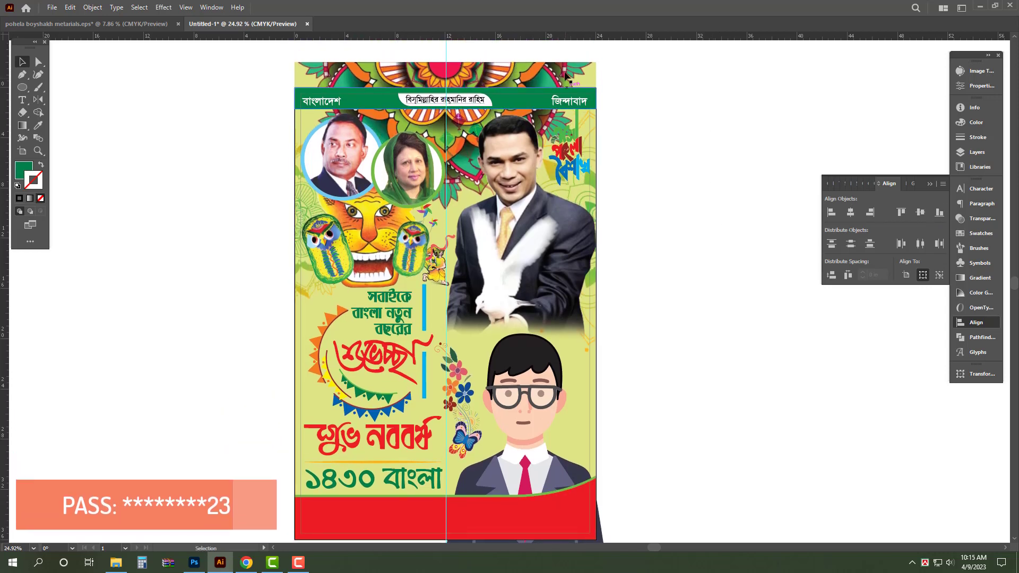
Step: Compress the mandala background's height so its upper edge meets the top of the poster
left_click(467, 74)
left_click_drag(446, 63, 446, 87)
left_click(706, 118)
key("ctrl+space")
left_click_drag(699, 114, 649, 119)
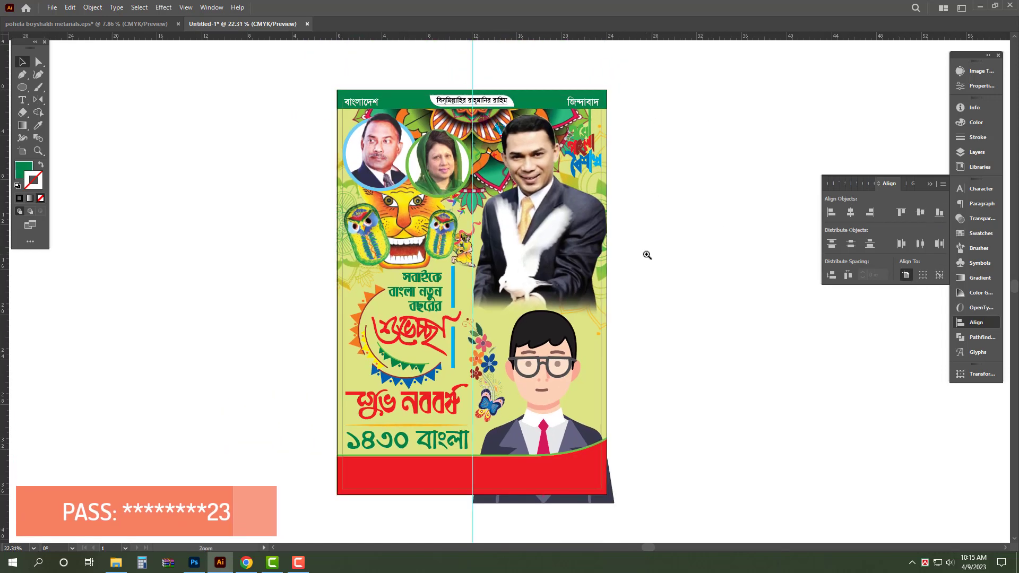
Step: Reduce the mandala background's opacity to 50%
left_click(359, 325)
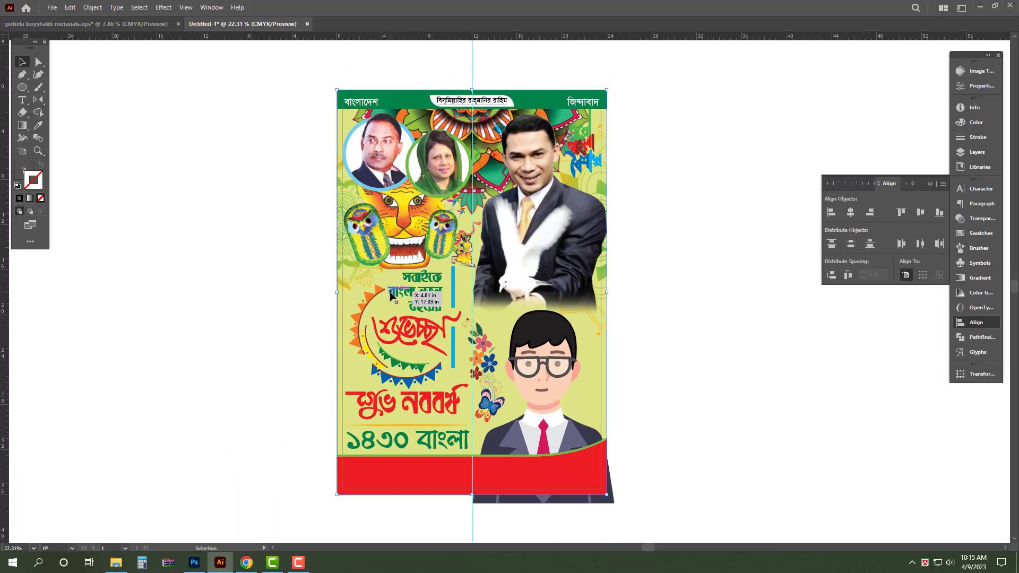
left_click(982, 219)
key("5")
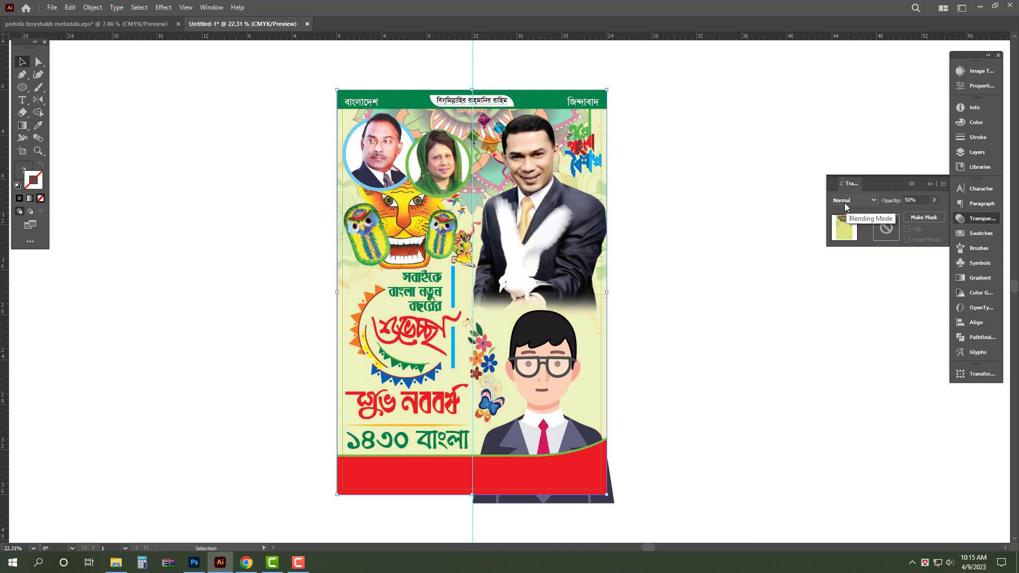
Step: Look through the Ai Background folder for another background and open RAINBOW COLORFULL.eps in Illustrator
key("alt+Tab")
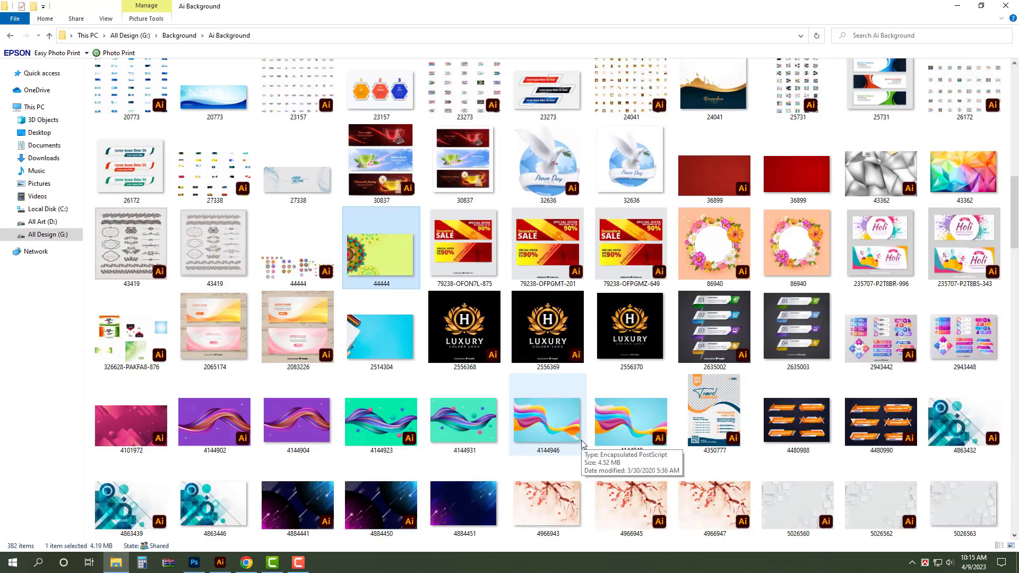
left_click(136, 361)
scroll(141, 376, "down", 3)
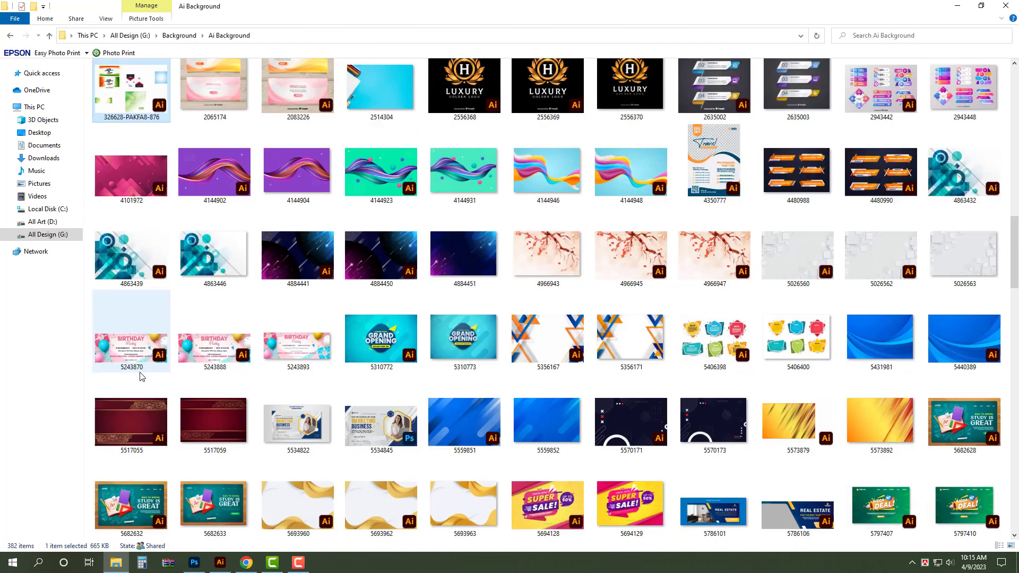
scroll(635, 432, "down", 20)
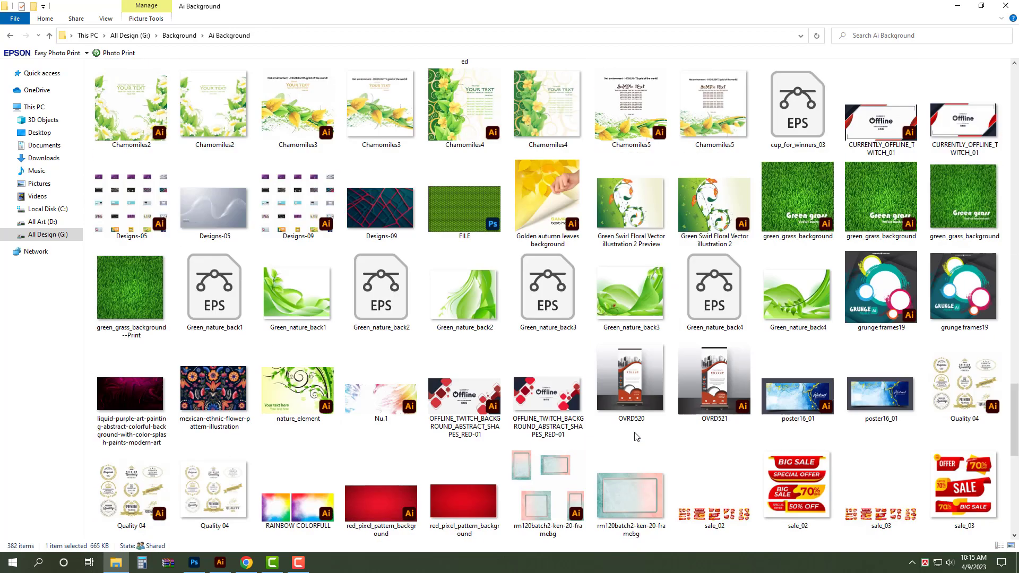
key("alt+Tab")
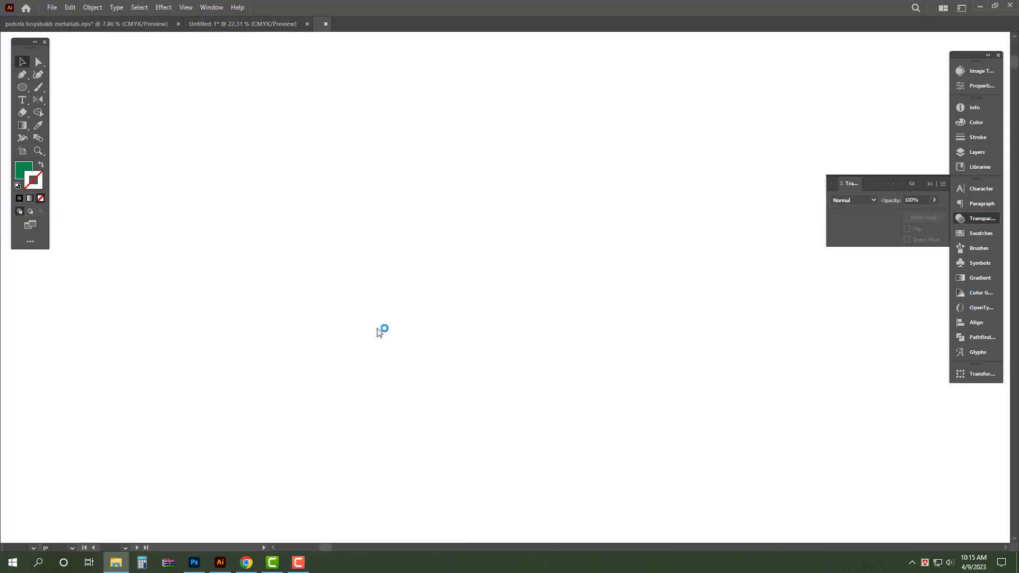
Step: Rotate the wide rainbow background to 90°, cut it, and close RAINBOW COLORFULL.eps
left_click_drag(691, 89, 351, 371)
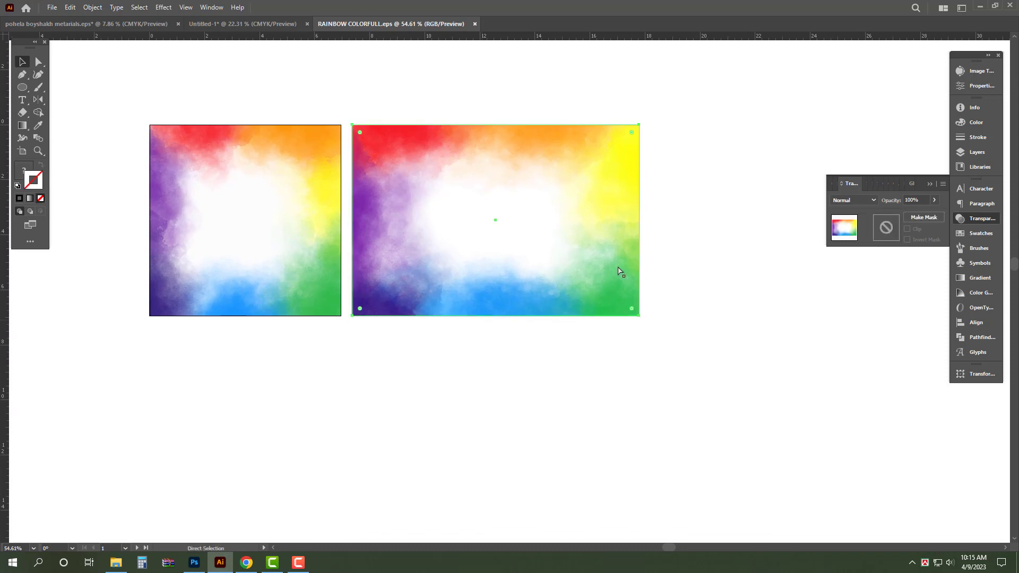
left_click_drag(596, 154, 500, 66)
key("ctrl+x")
left_click(572, 297)
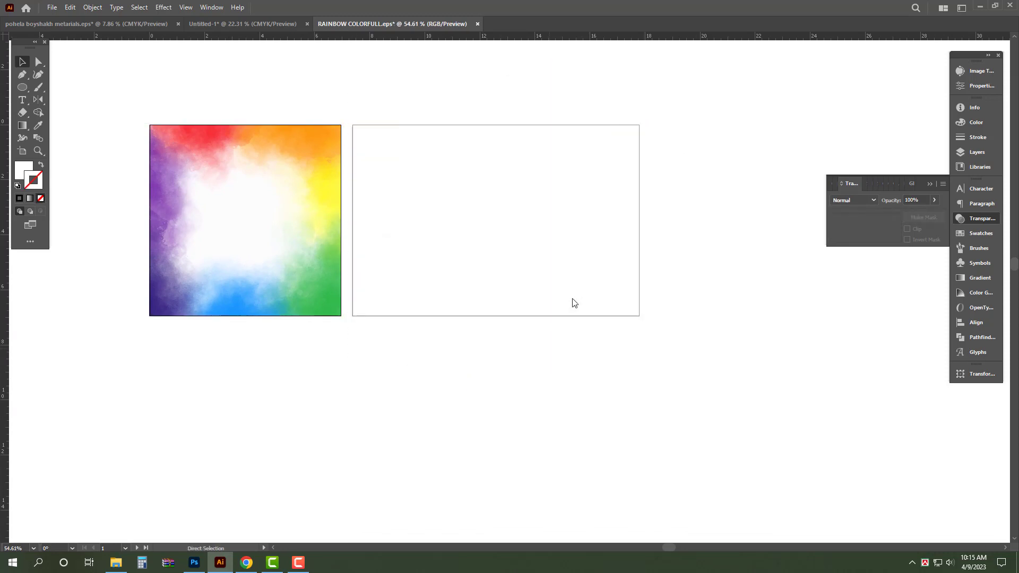
Step: Paste the rainbow background into the poster in place of the mandala and size it to 24 × 36 in
key("ctrl+v")
left_click(973, 376)
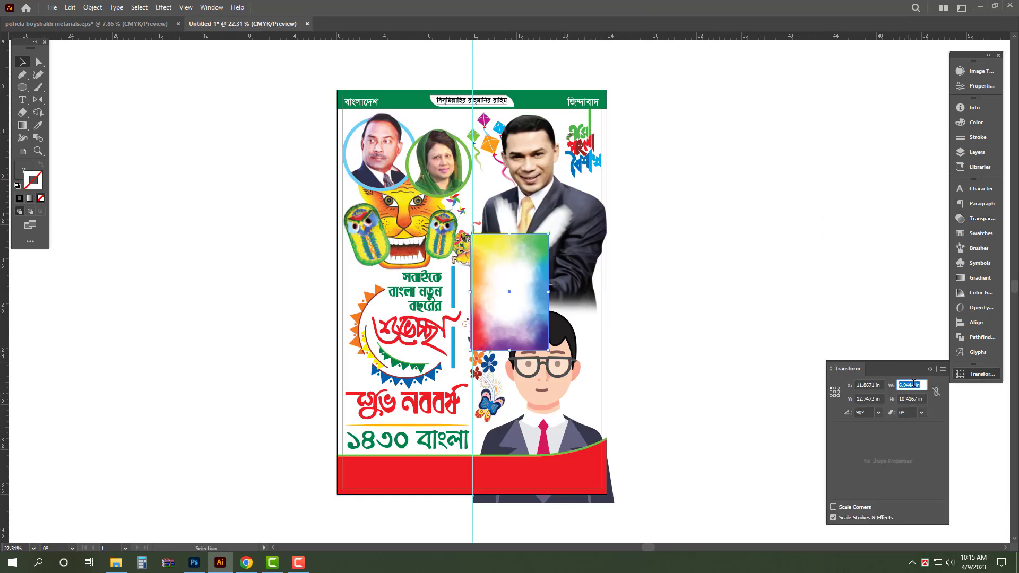
key("Return")
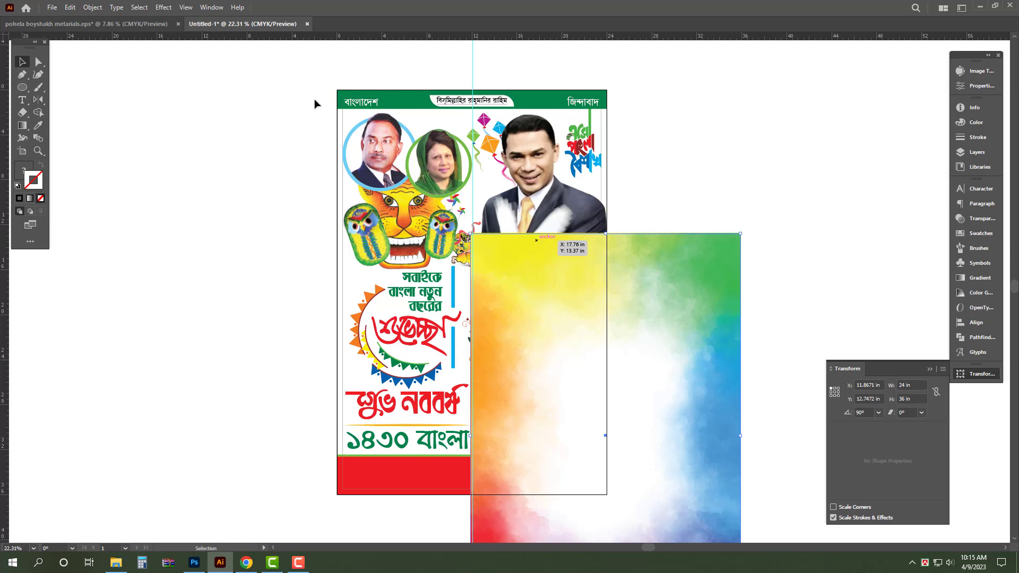
Step: Align the rainbow background with the poster's left and top edges and send it behind all the artwork
left_click(337, 129, "shift")
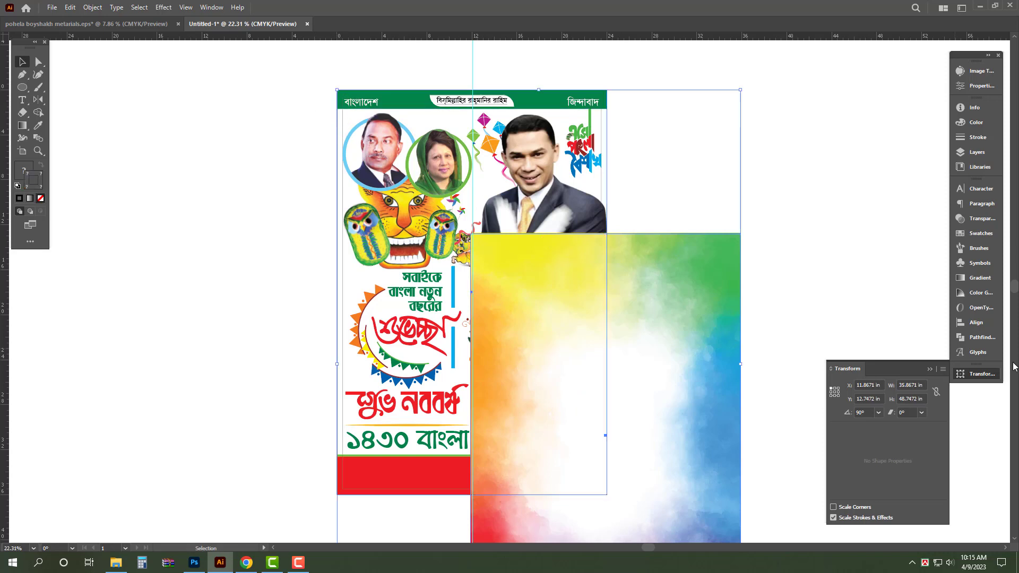
left_click(977, 323)
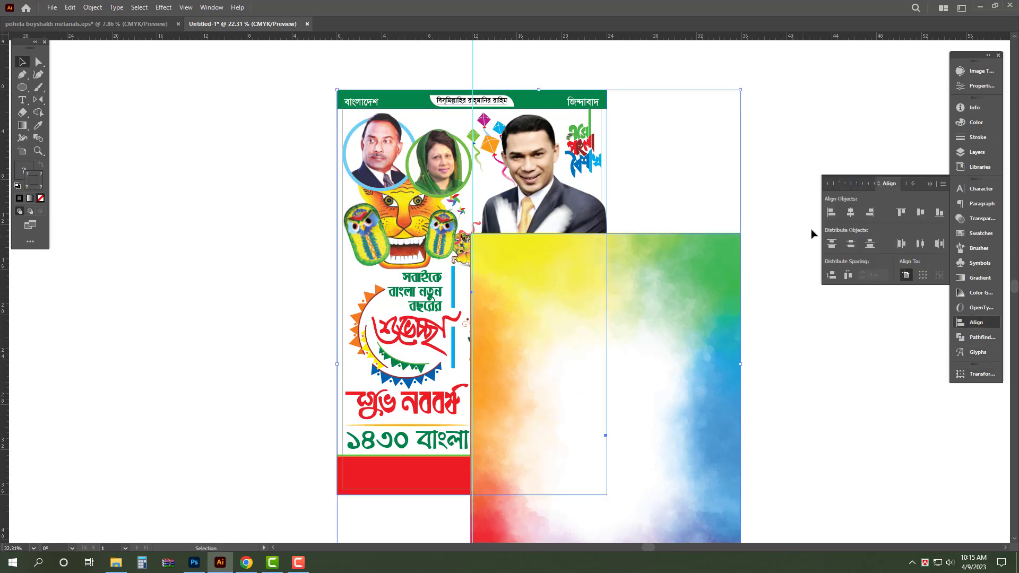
left_click(902, 212)
left_click(712, 129)
left_click(529, 340)
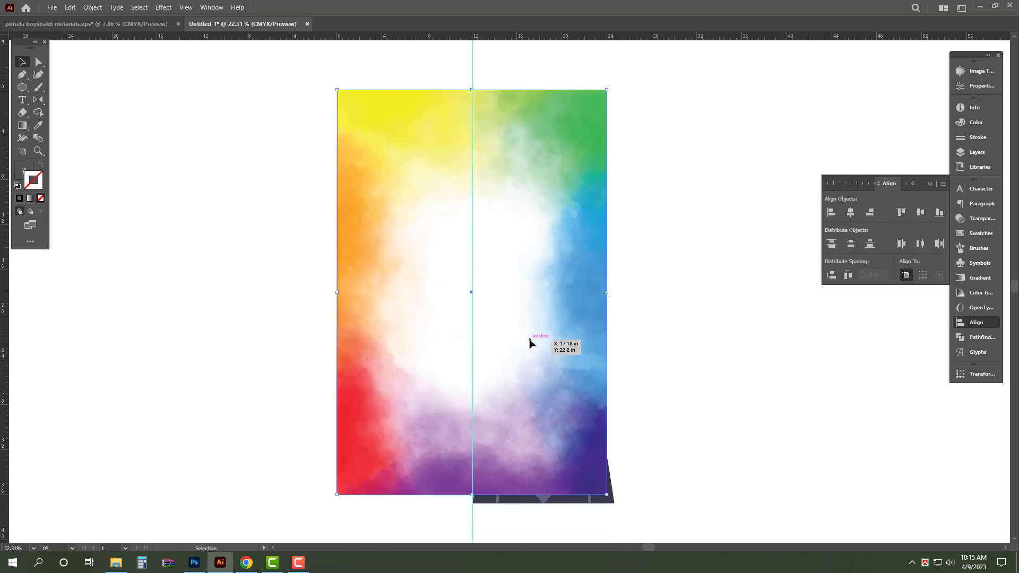
key("ctrl+shift+bracketleft")
left_click(712, 345)
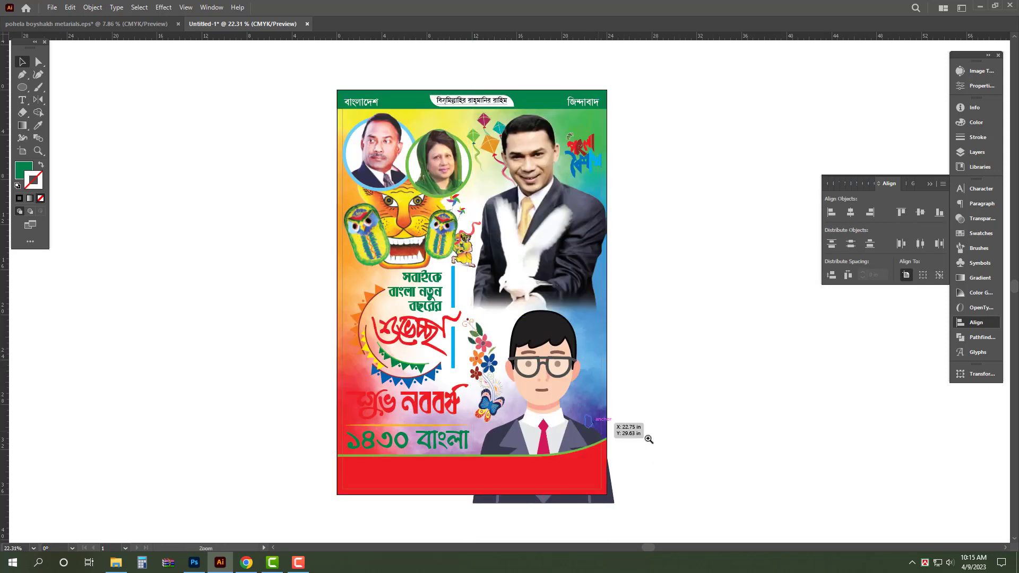
Step: Enlarge the rainbow background from its center so that it extends well beyond all edges of the poster
left_click(593, 360)
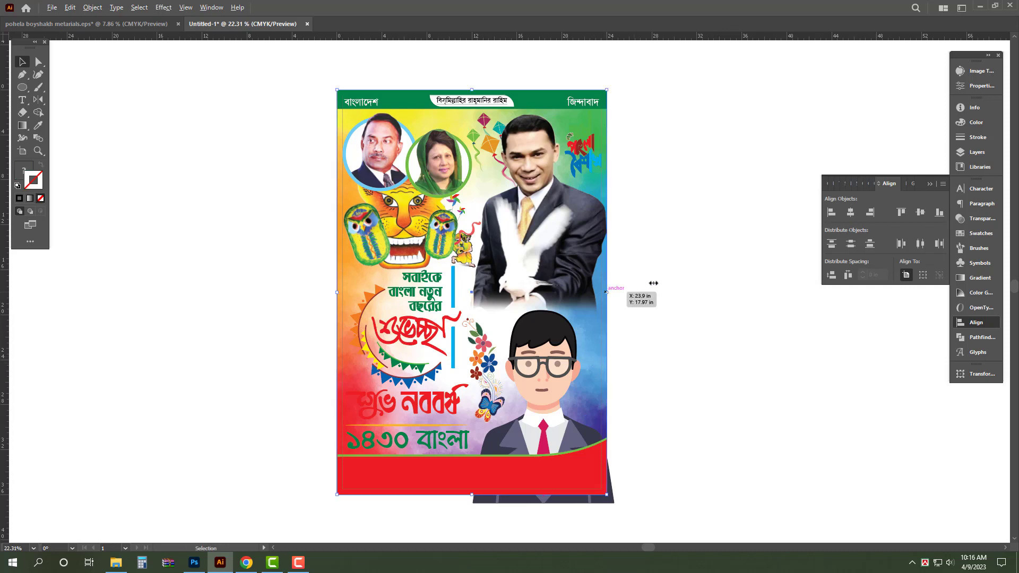
left_click_drag(654, 283, 670, 318)
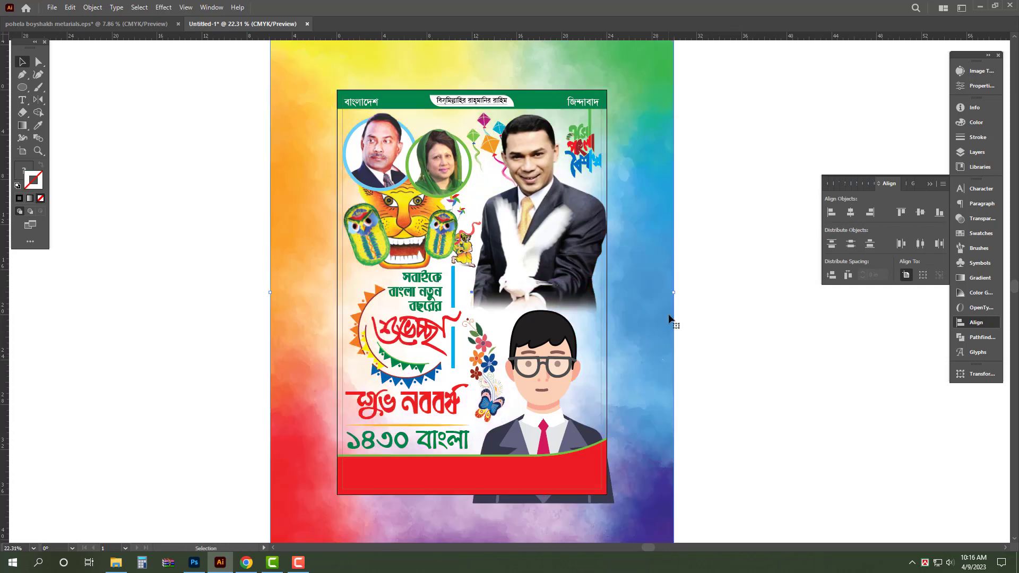
left_click(743, 394)
Step: Copy the greeting lettering and the ১৪৩০ বাংলা line, and start a Multiply Drop Shadow effect on them with 30% opacity
key("ctrl+space")
left_click(532, 471)
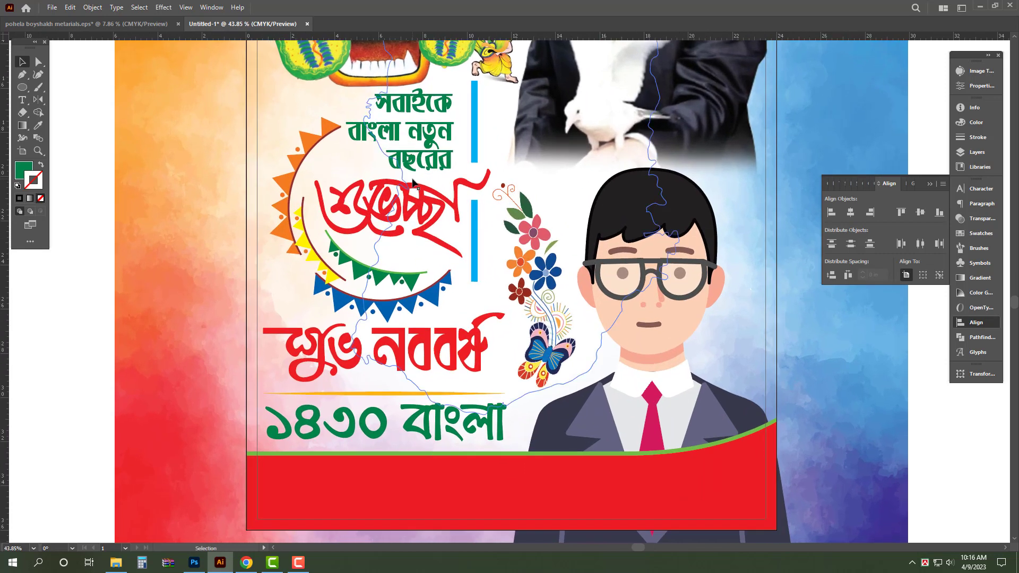
left_click(463, 204)
key("ctrl+c")
left_click(472, 429, "shift")
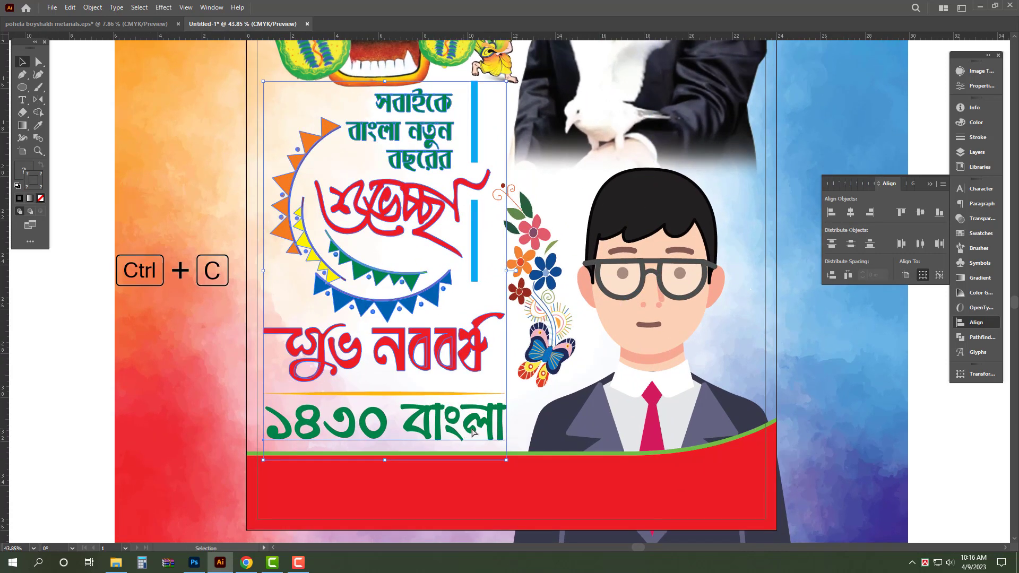
left_click(164, 7)
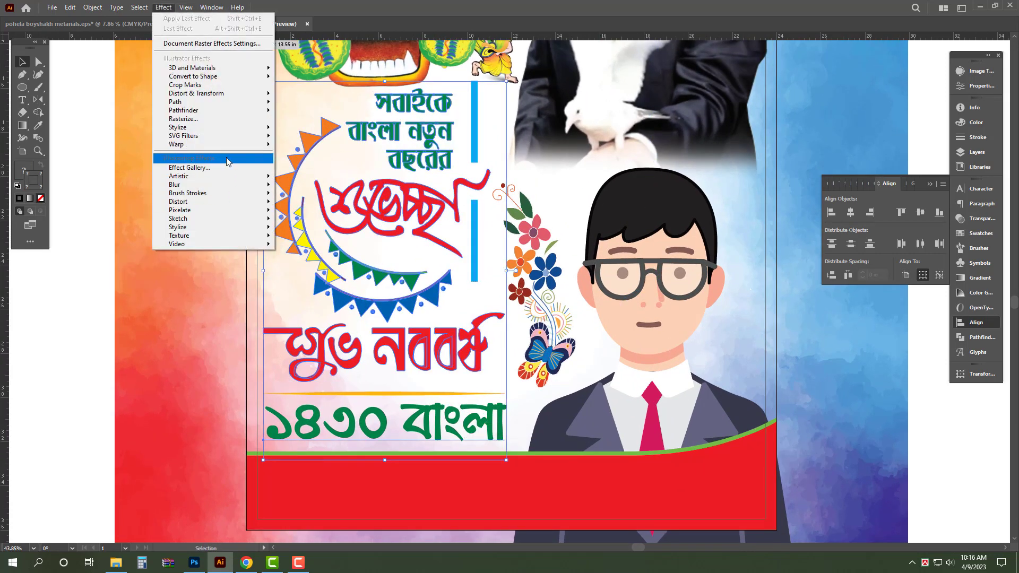
mouse_move(178, 127)
left_click(309, 129)
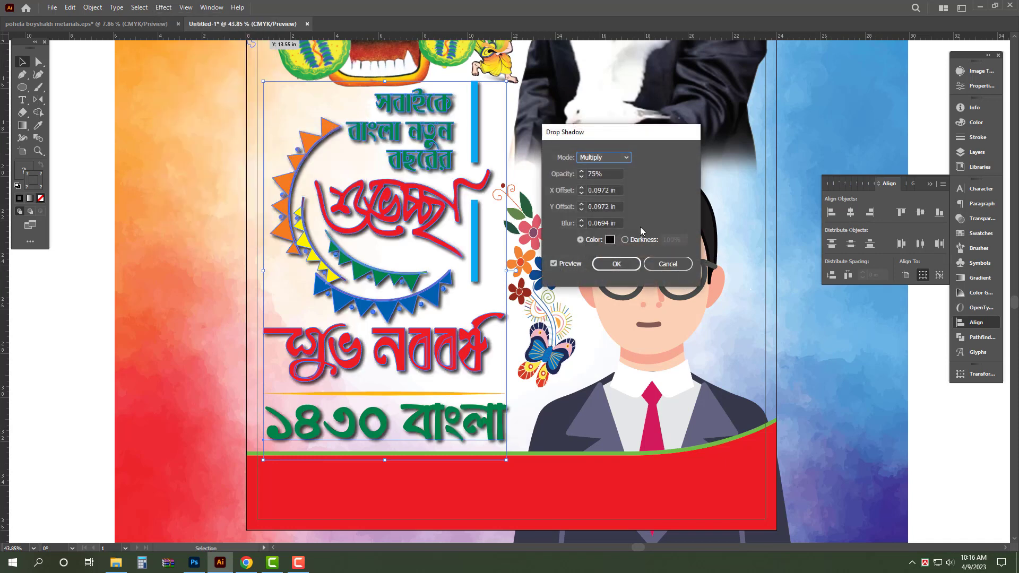
left_click_drag(613, 173, 546, 174)
type("30")
key("Tab")
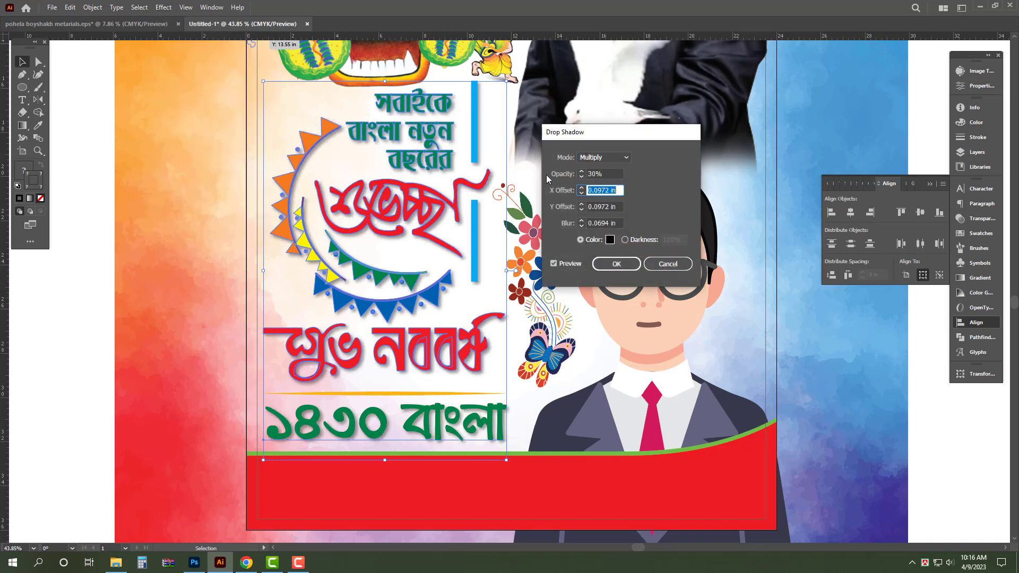
Step: Try 0.1 in for the drop shadow's X offset, Y offset and blur
type(".1")
key("Tab")
type(".1")
key("Tab")
type(".1")
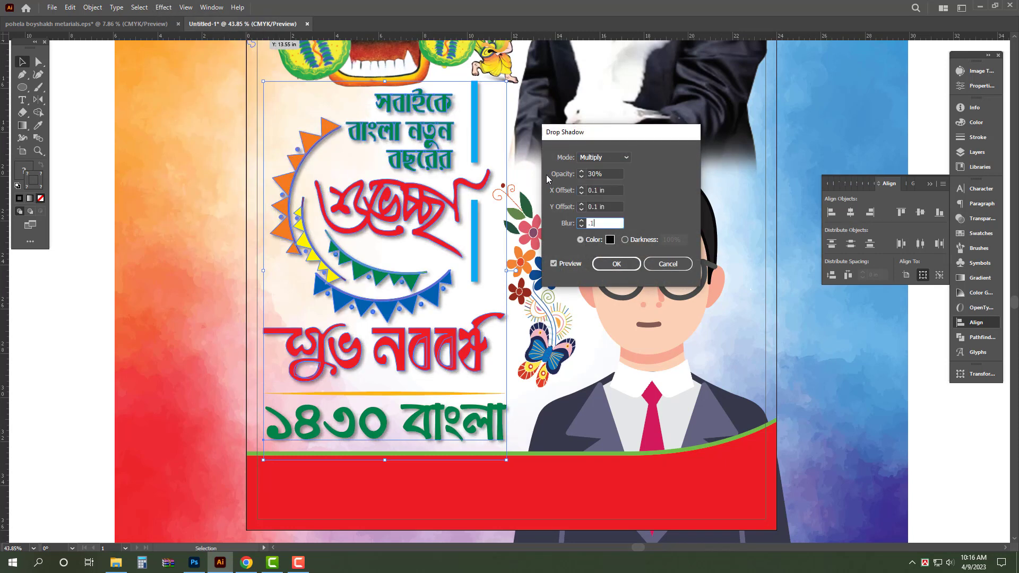
key("Tab")
Step: Set the drop shadow's X offset, Y offset and blur to 0.2 in and apply it to the lettering
double_click(617, 189)
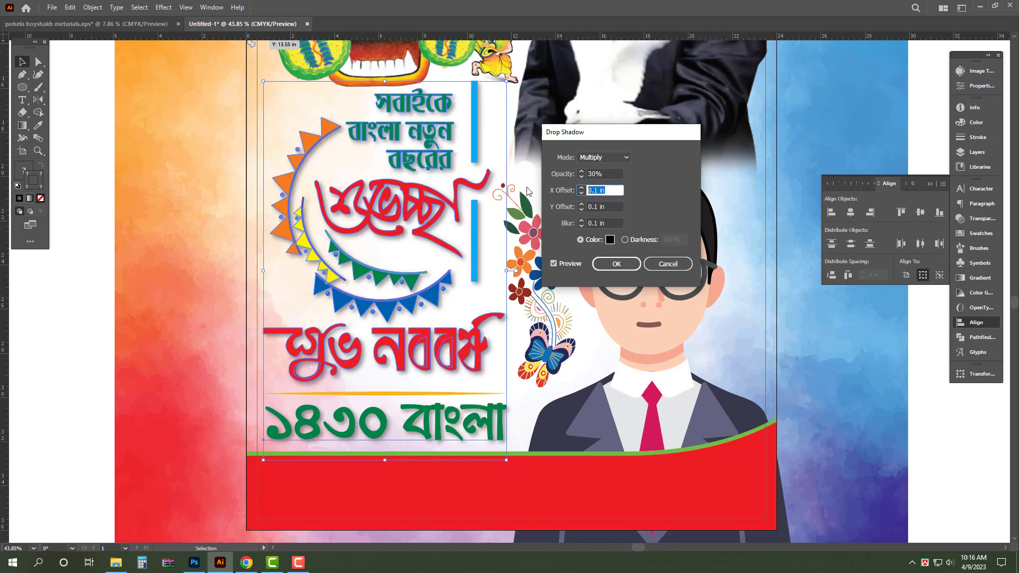
type(".2")
key("Tab")
type(".2")
key("Tab")
type(".2")
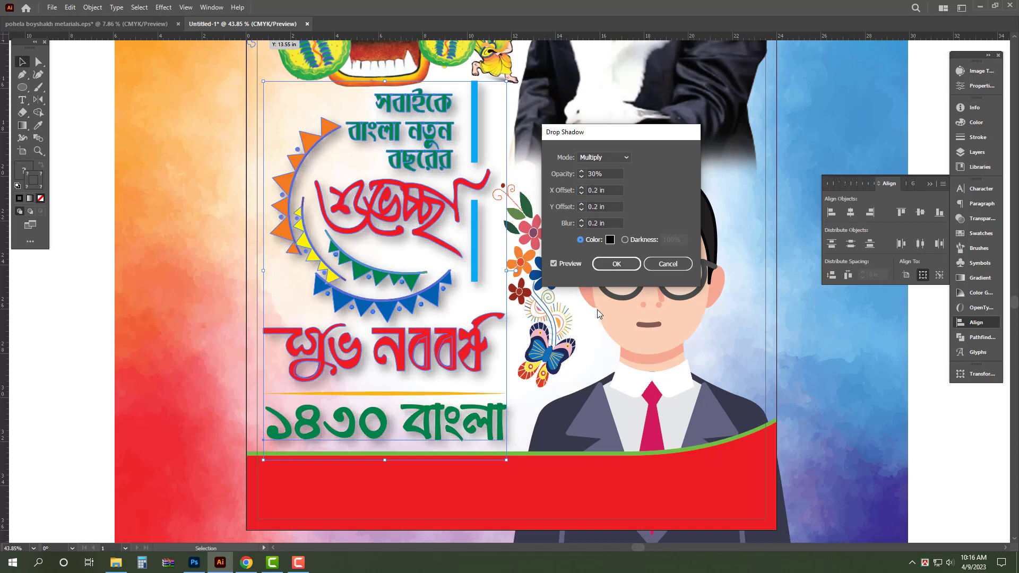
left_click(616, 264)
Step: Try expanding the appearance of the shadowed lettering and giving it a 20 pt stroke
left_click(94, 8)
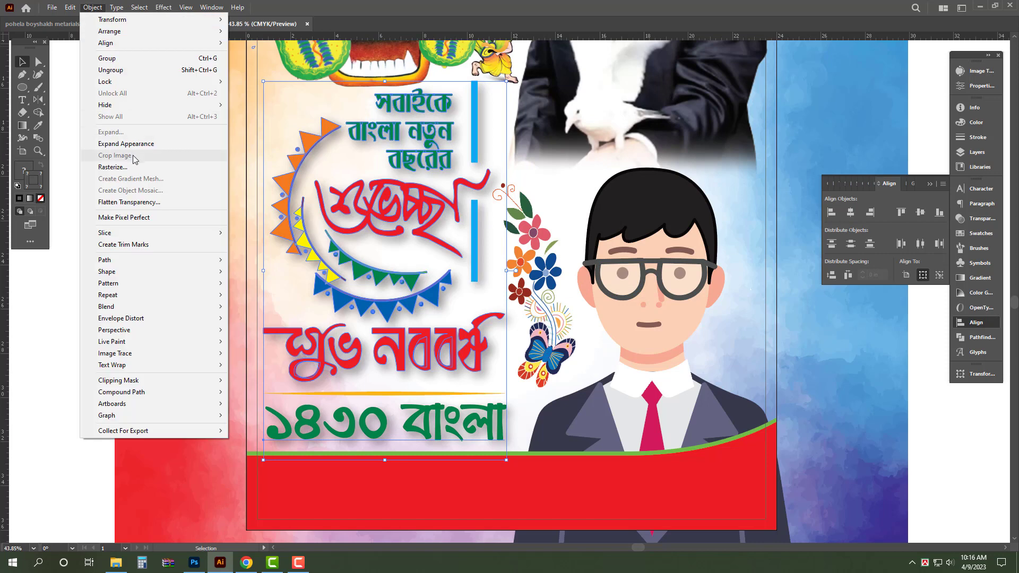
left_click(109, 142)
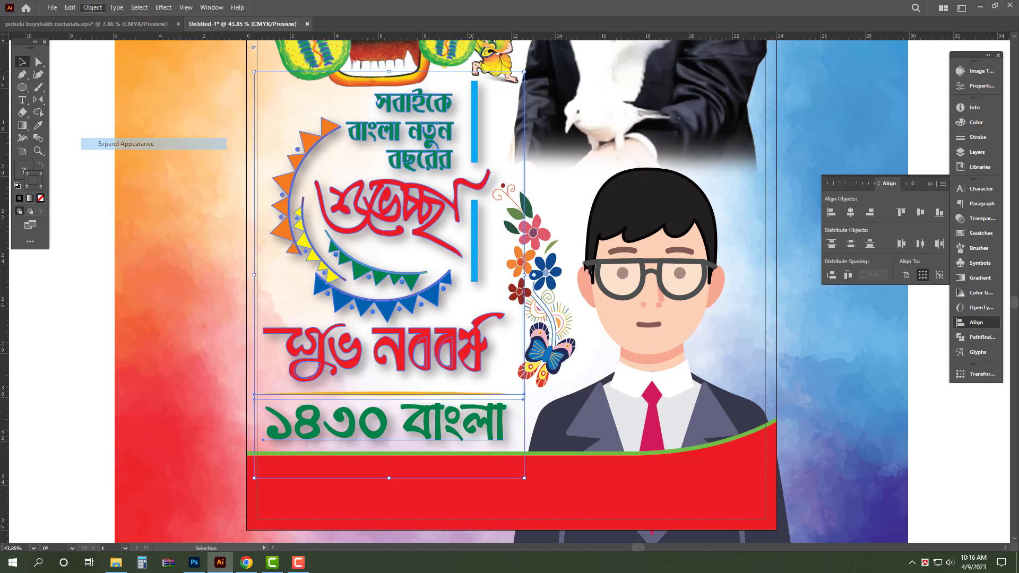
left_click(978, 137)
left_click(889, 119)
key("Return")
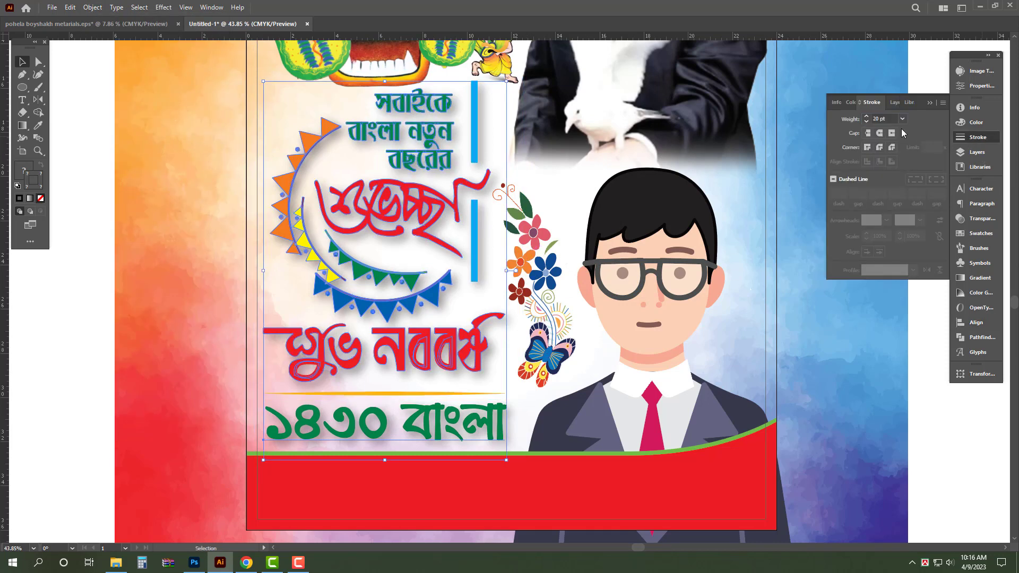
Step: Give the shadowed greeting lettering and year line a white 30 pt stroke with round corner joins
left_click(21, 199)
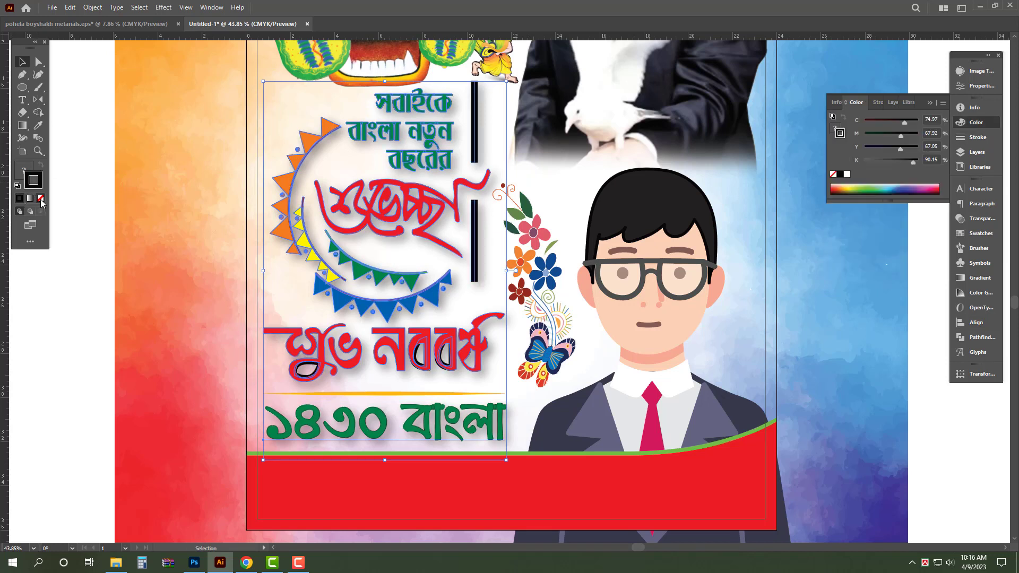
left_click(849, 173)
left_click(978, 137)
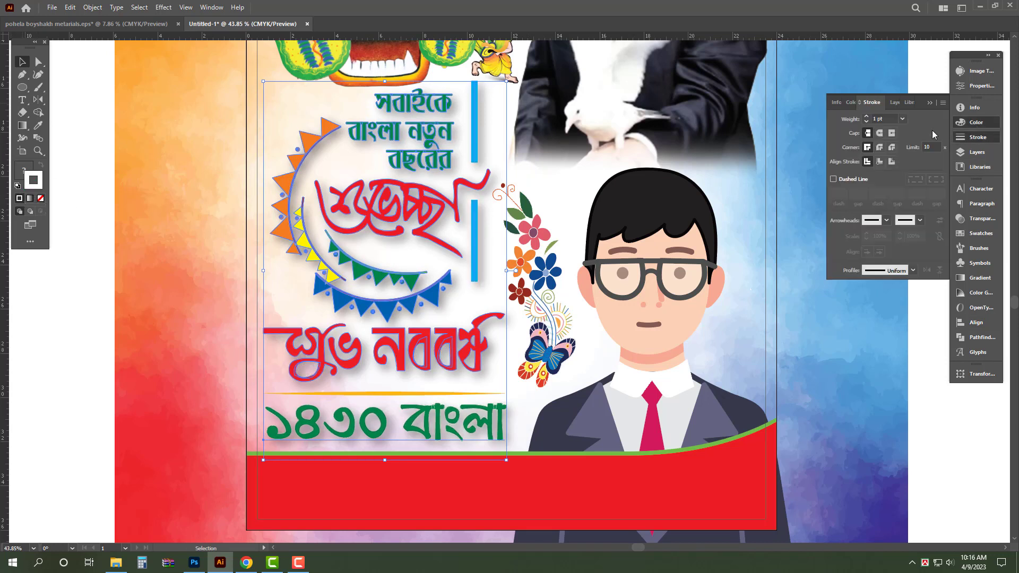
left_click_drag(890, 119, 789, 118)
type("30")
key("Return")
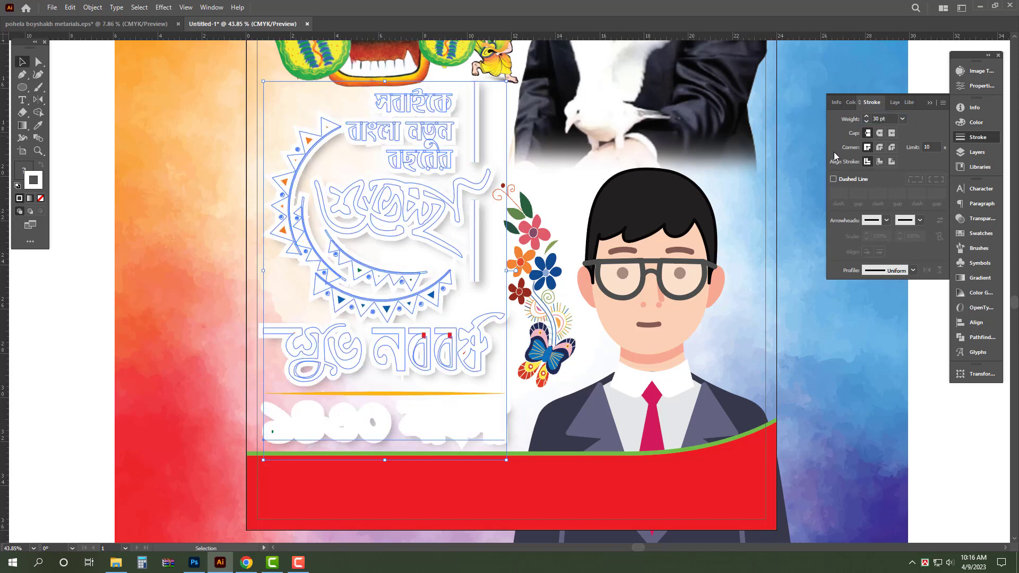
left_click(879, 148)
Step: Reduce the white stroke to 20 pt and paste the copied lettering in front of the outlined version
key("ctrl+f")
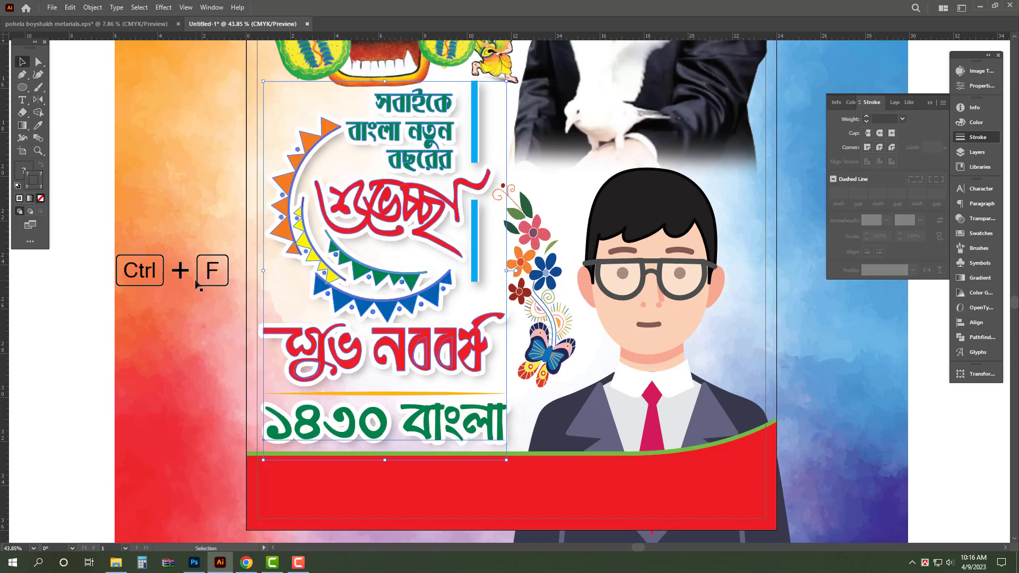
key("ctrl+z")
left_click_drag(896, 119, 821, 122)
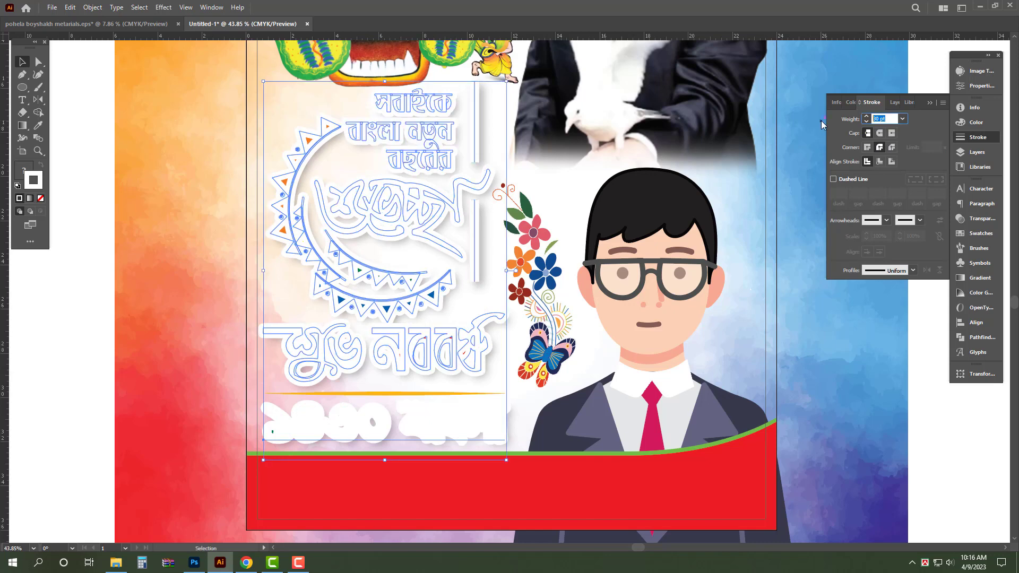
type("20")
key("Return")
key("a")
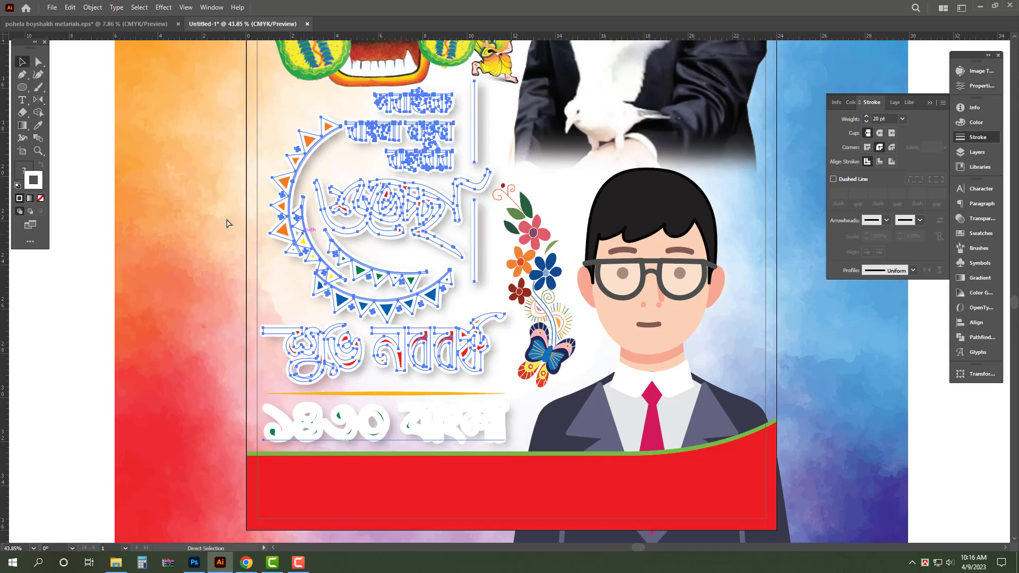
key("ctrl+f")
left_click(83, 301)
left_click_drag(322, 273, 209, 285)
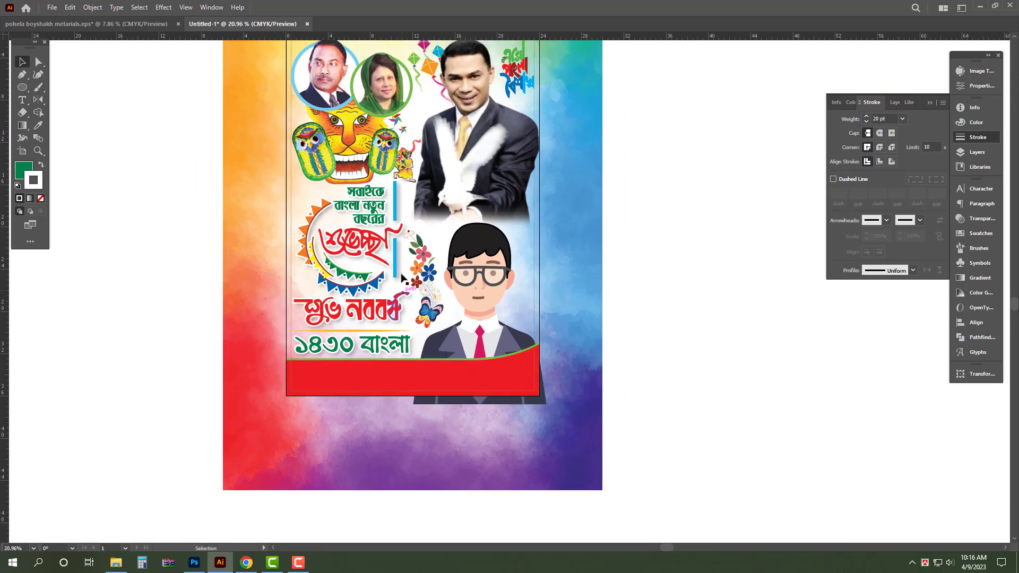
Step: Delete the thin inner margin frame from the poster
scroll(702, 255, "up", 3)
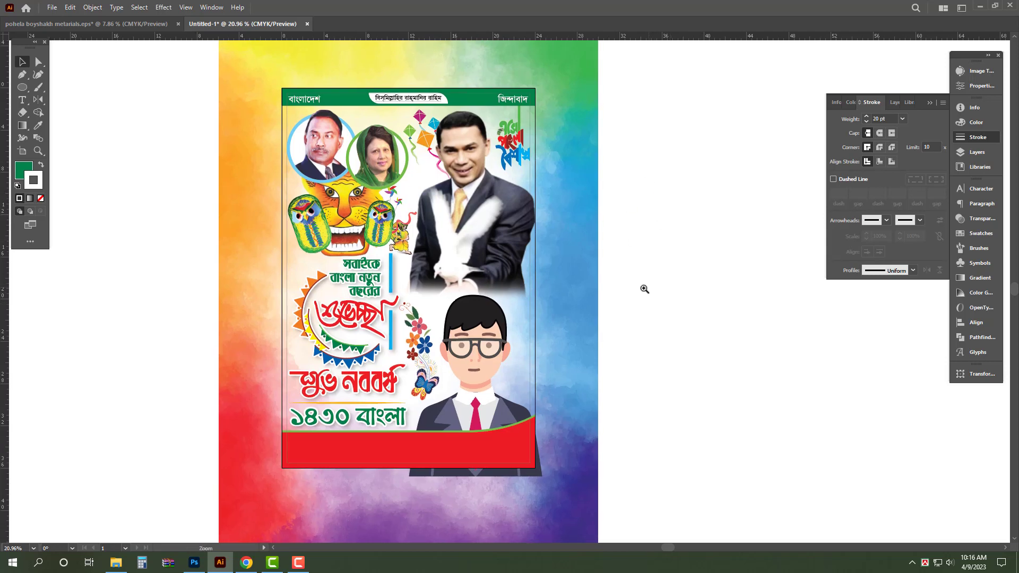
left_click_drag(643, 289, 639, 289)
left_click_drag(544, 97, 844, 276)
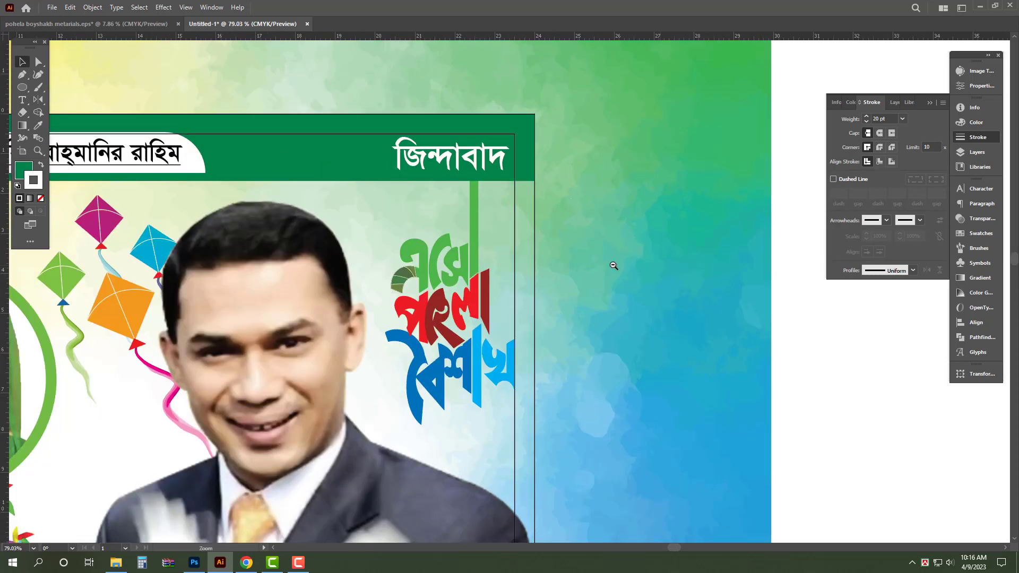
left_click_drag(657, 264, 427, 276)
left_click_drag(631, 289, 577, 168)
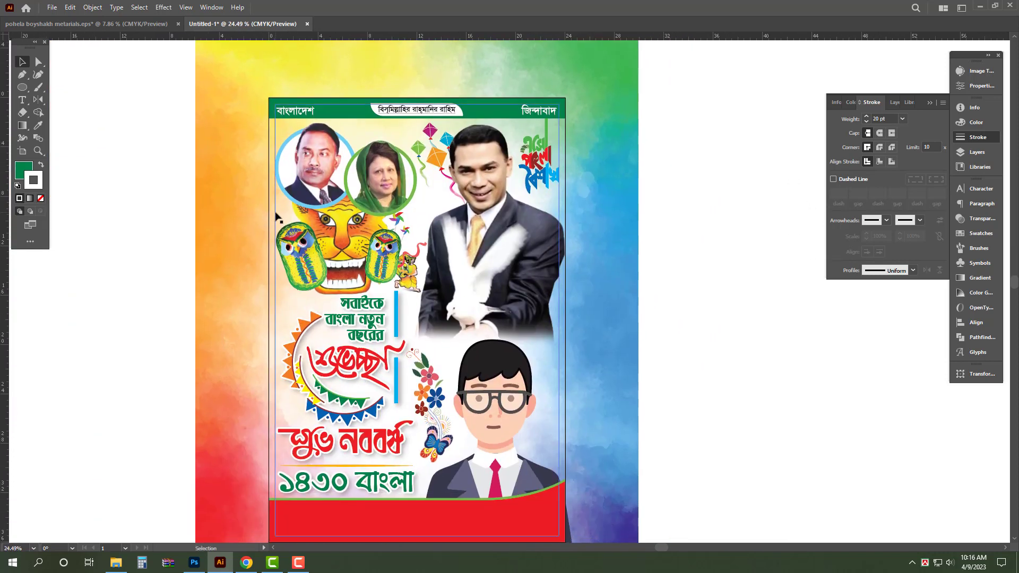
left_click(277, 217)
key("Delete")
Step: Bring the poster's outer frame rectangle to the front and clip all the artwork to it with a clipping mask
left_click_drag(268, 199, 500, 173)
key("ctrl+0")
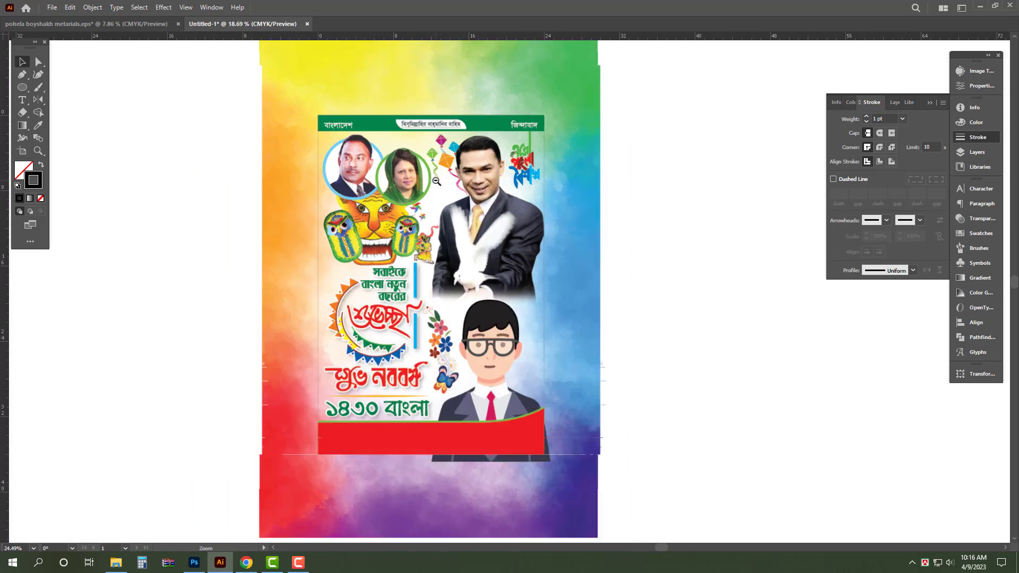
left_click(712, 276)
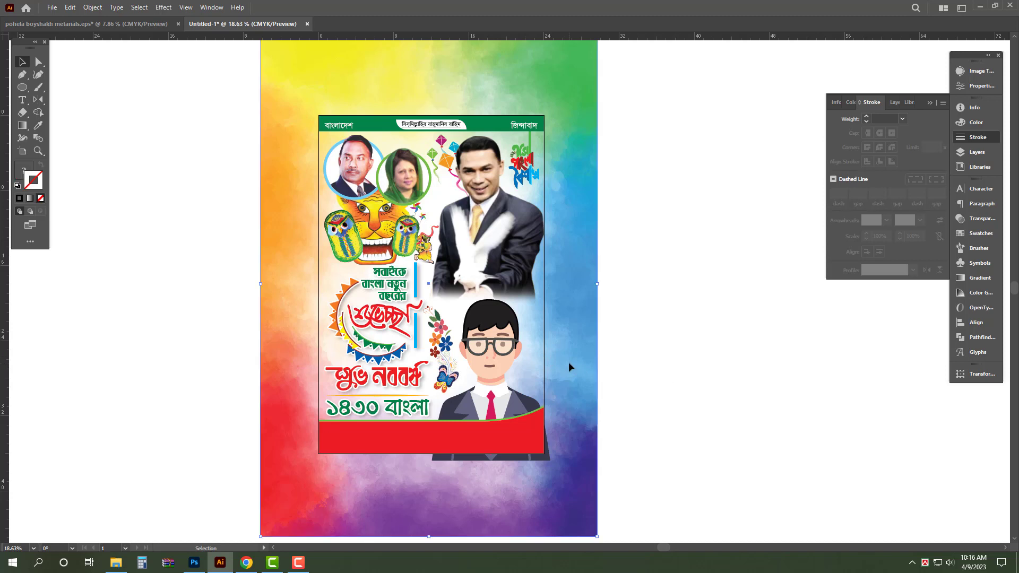
key("ctrl+shift+bracketright")
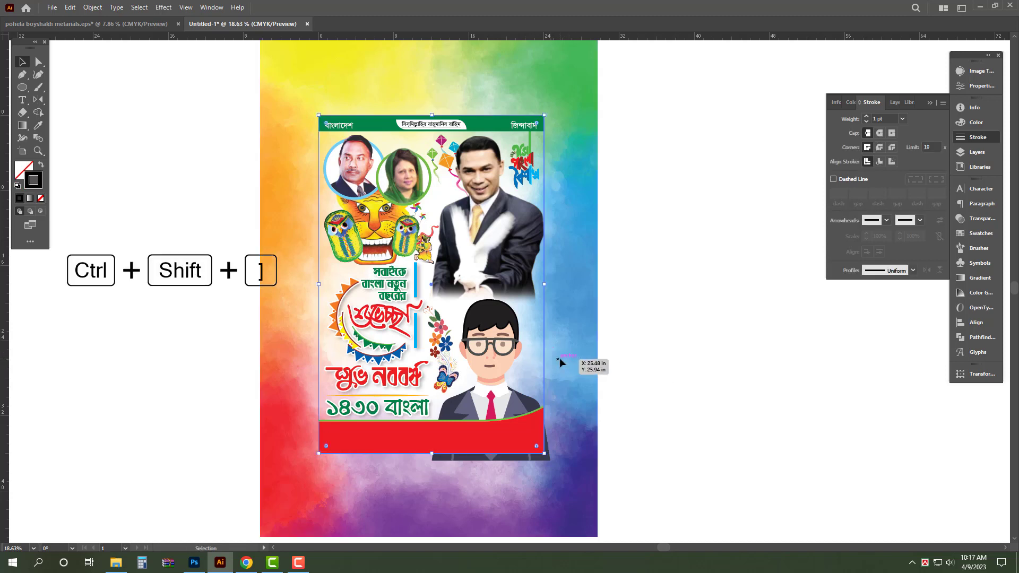
key("ctrl+a")
key("ctrl+a")
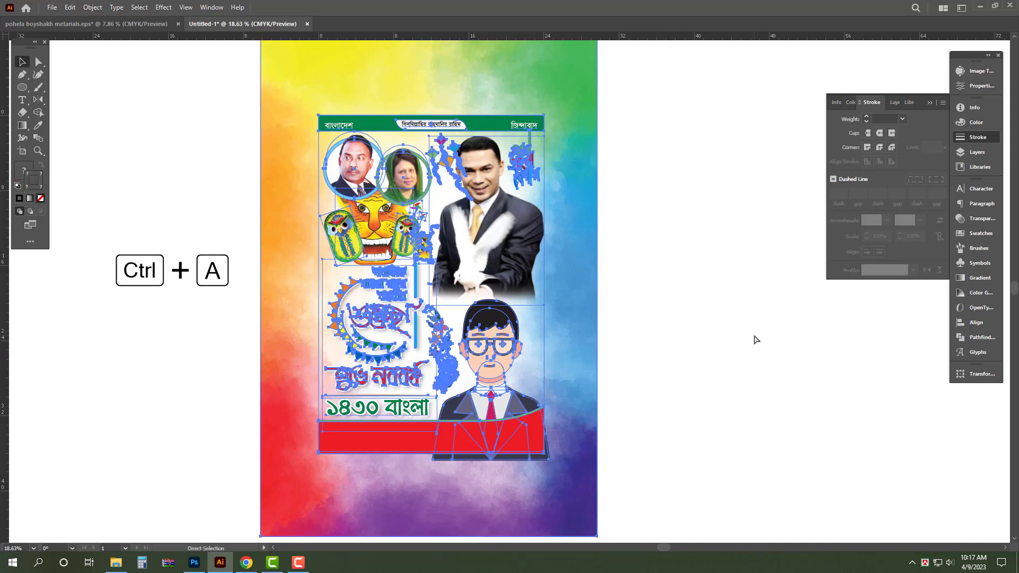
key("ctrl+7")
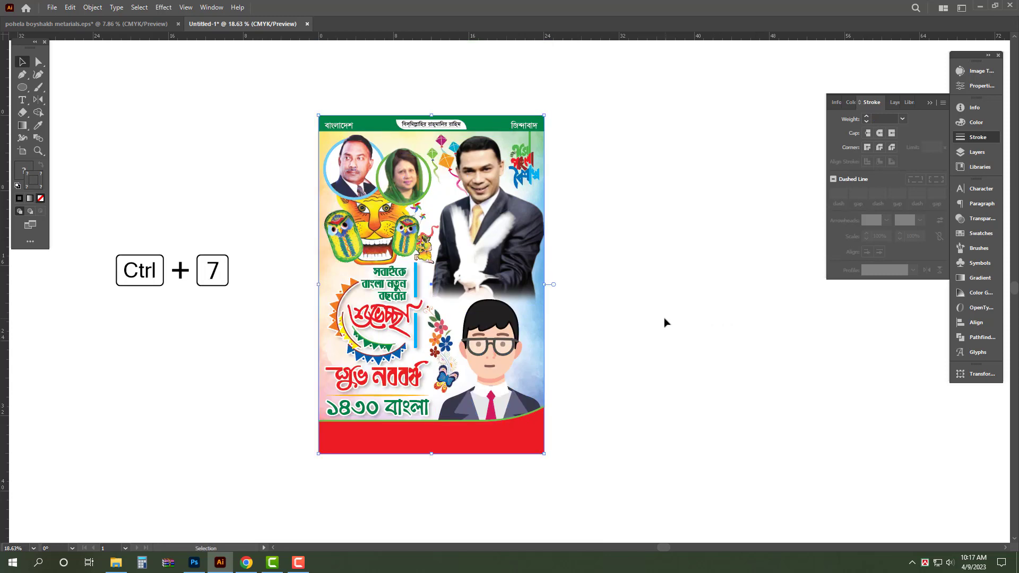
left_click(625, 328)
Step: Switch to full-screen mode with the menu bar and place a line of placeholder text in the red footer
scroll(377, 283, "up", 2)
key("f")
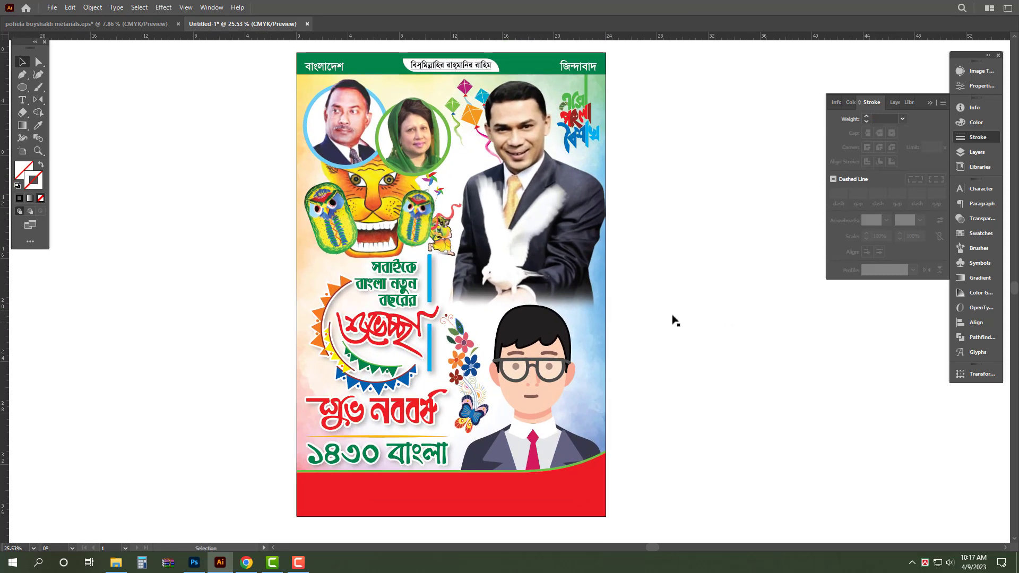
left_click_drag(639, 250, 662, 282)
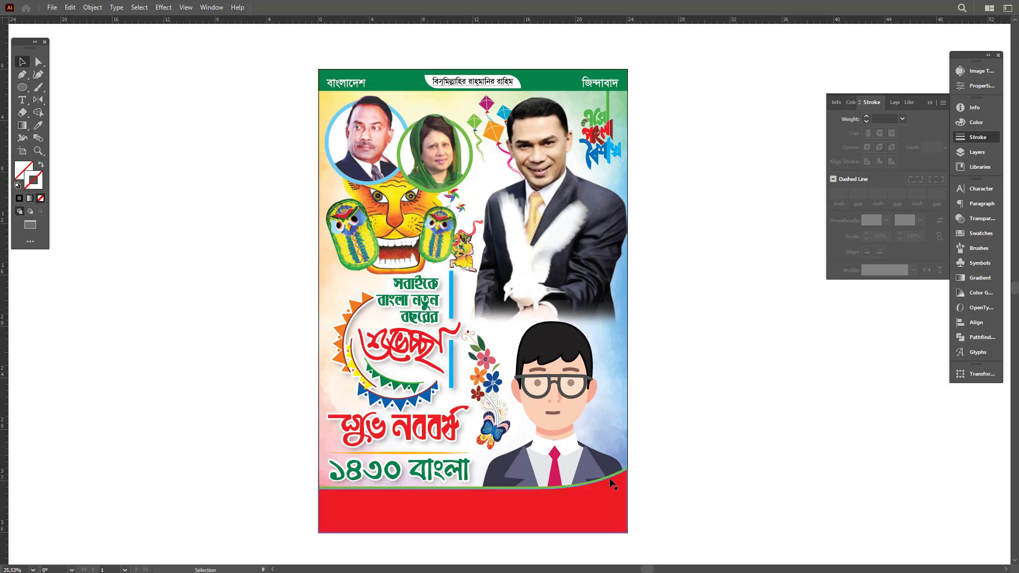
key("t")
left_click(434, 502)
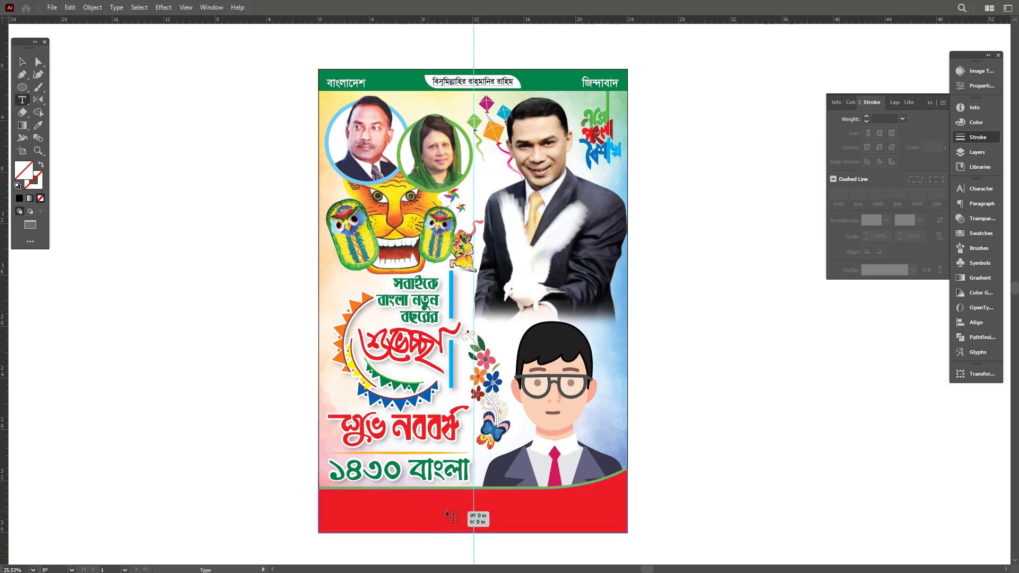
key("Escape")
left_click_drag(492, 511, 492, 510)
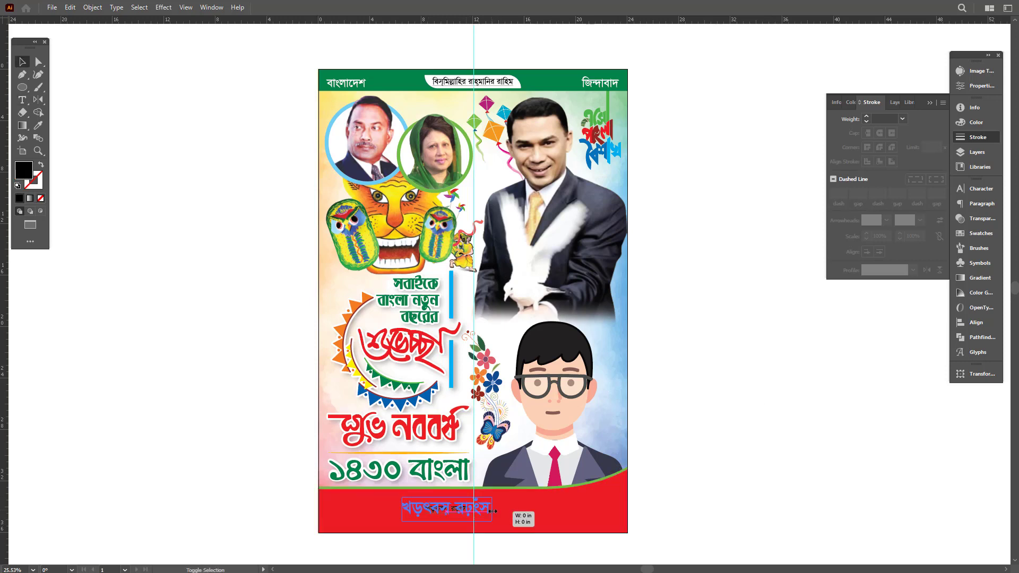
Step: Fill the footer placeholder text with white and center it horizontally on the poster
left_click(977, 122)
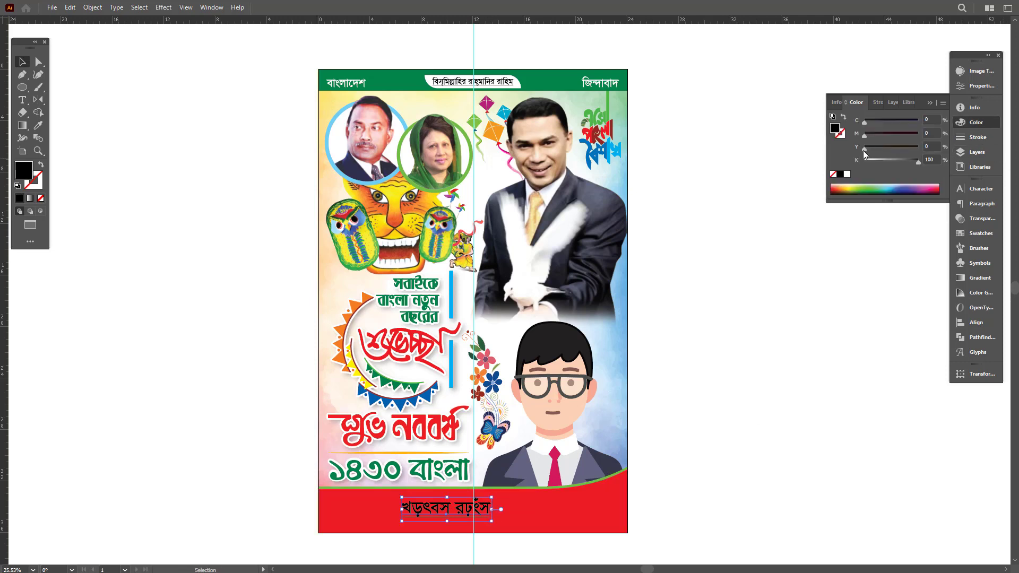
left_click(846, 175)
left_click_drag(477, 510, 506, 512)
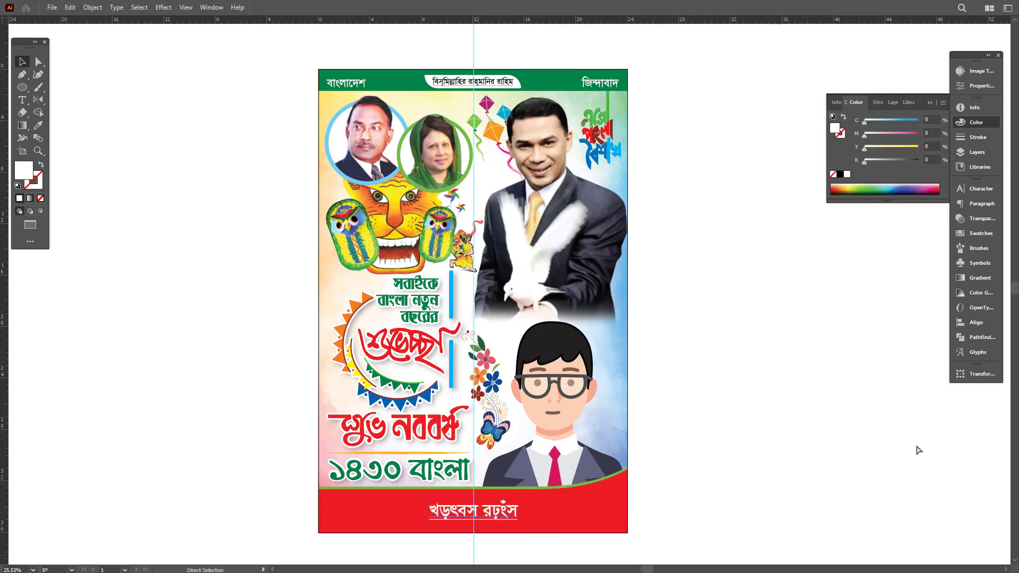
Step: Replace the placeholder text in the red footer with "আপনার নাম ও পদবী"
key("ctrl+t")
triple_click(499, 513)
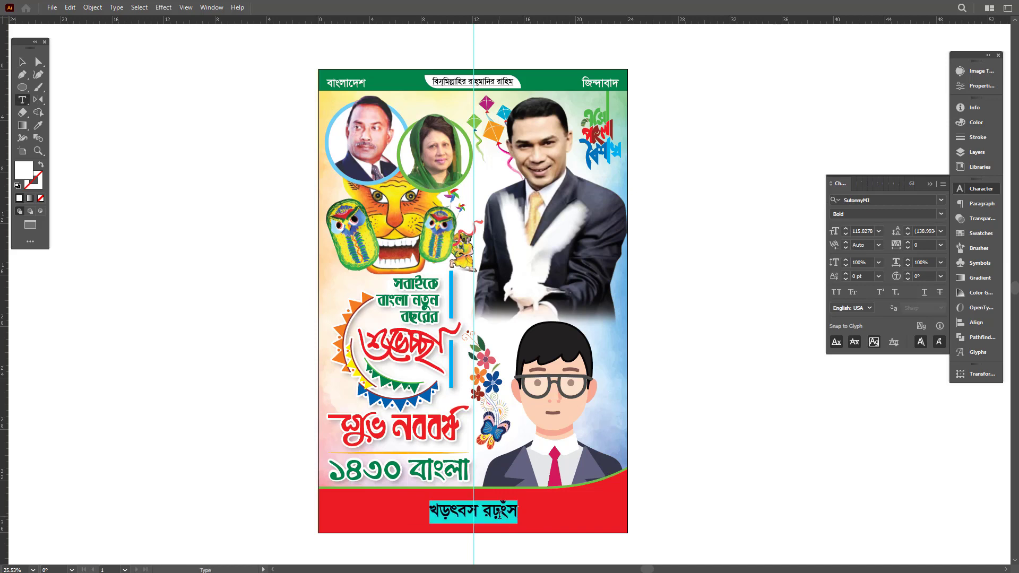
type("আপনা")
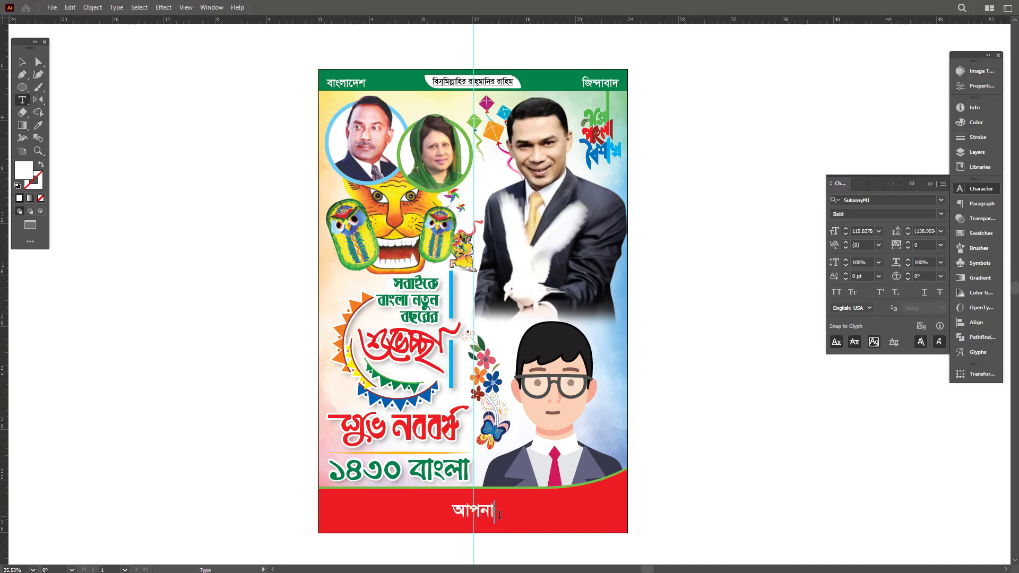
type("র নাম ও প")
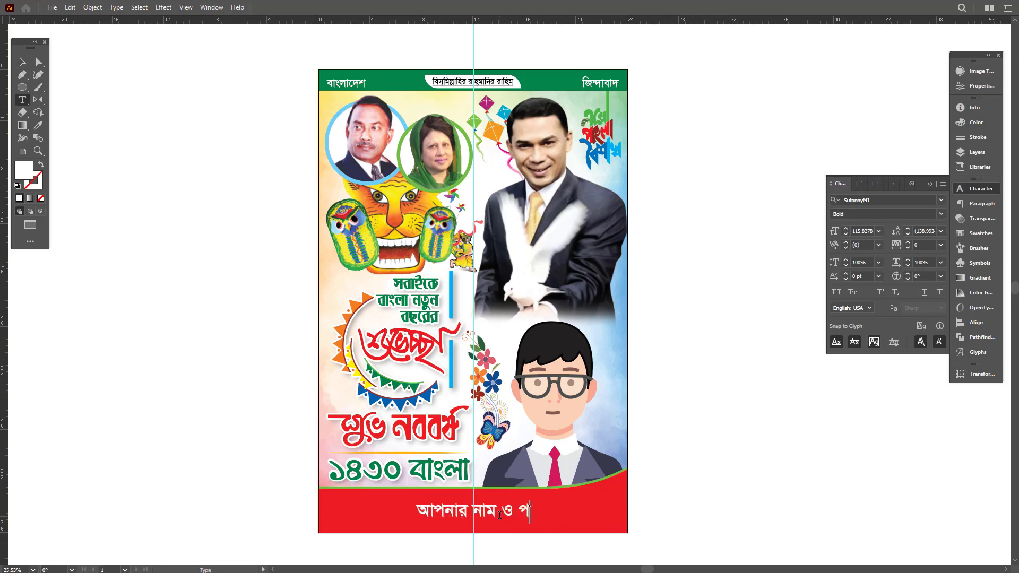
type("দবী")
key("Escape")
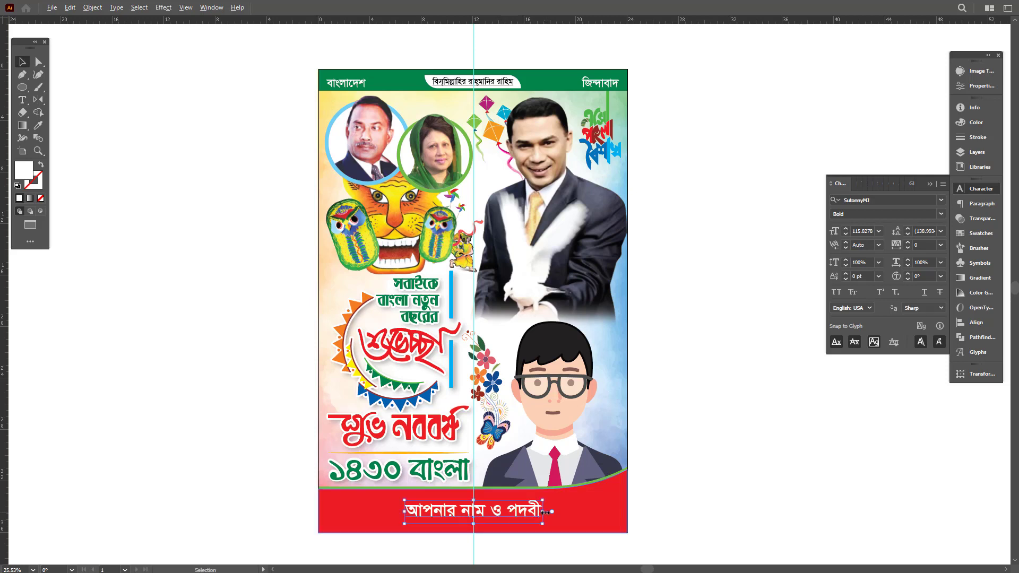
Step: Enlarge the footer text slightly about its center, then hide the guides and collapse the character settings
left_click_drag(546, 512, 552, 513)
left_click(780, 396)
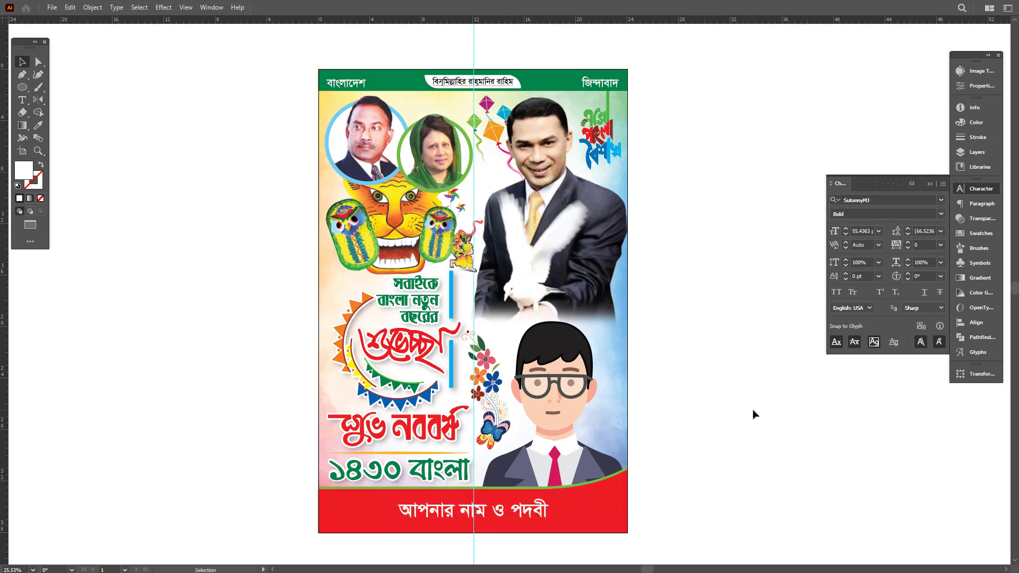
key("ctrl+semicolon")
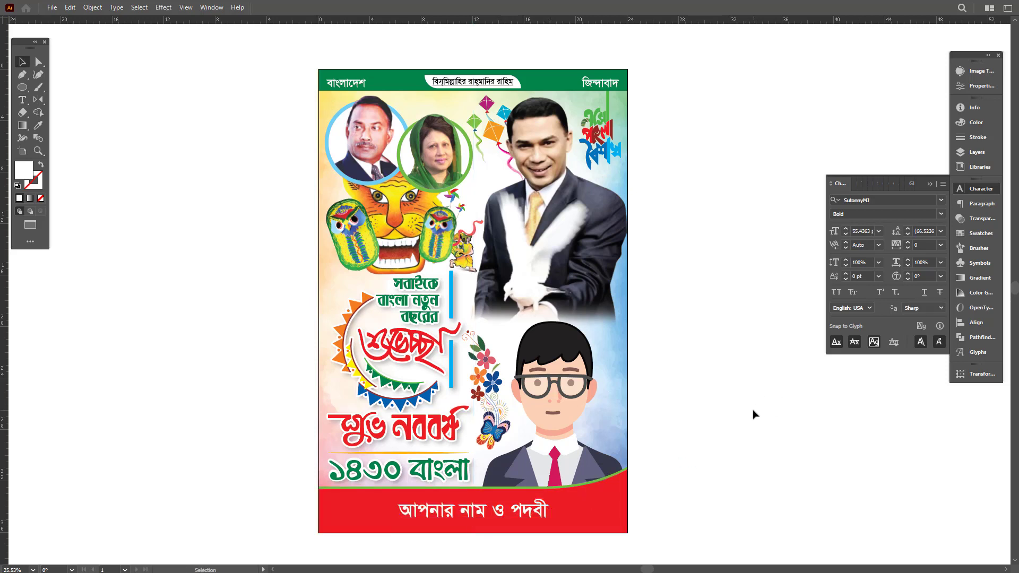
left_click(968, 192)
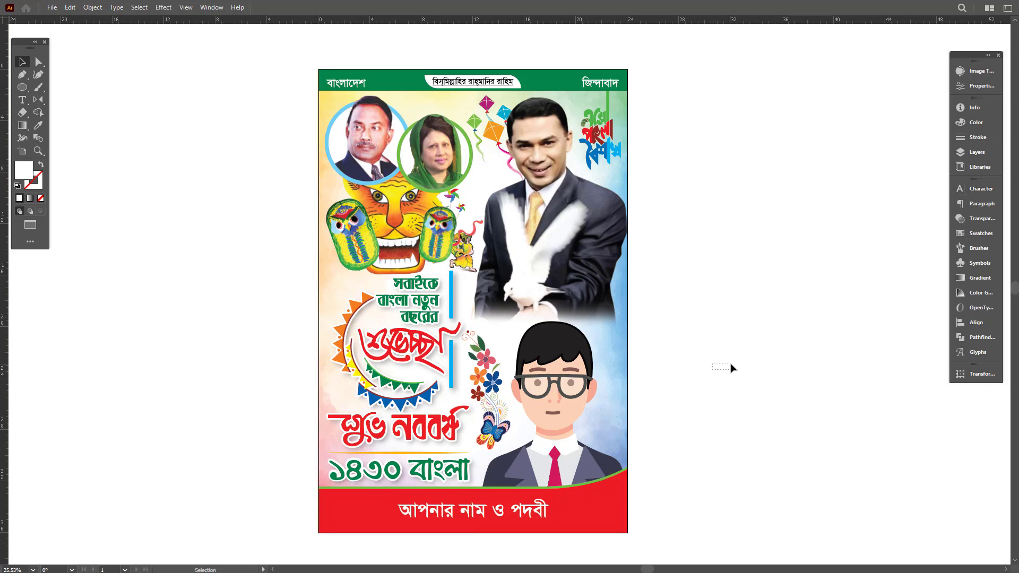